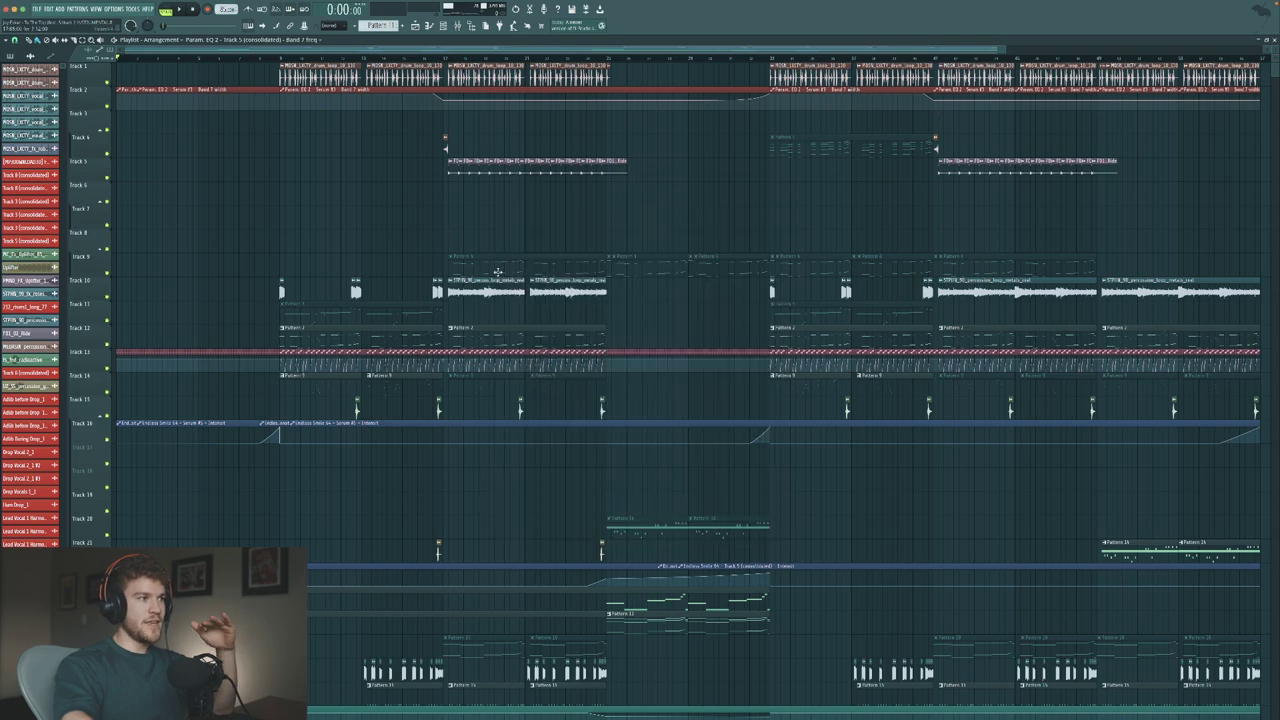
- Solo the drum loop on Track 1 and play it from the start of the drop
{"action": "scroll", "coordinate": [500, 280], "scroll_direction": "down", "scroll_amount": 10}
{"action": "scroll", "coordinate": [500, 280], "scroll_direction": "up", "scroll_amount": 10}
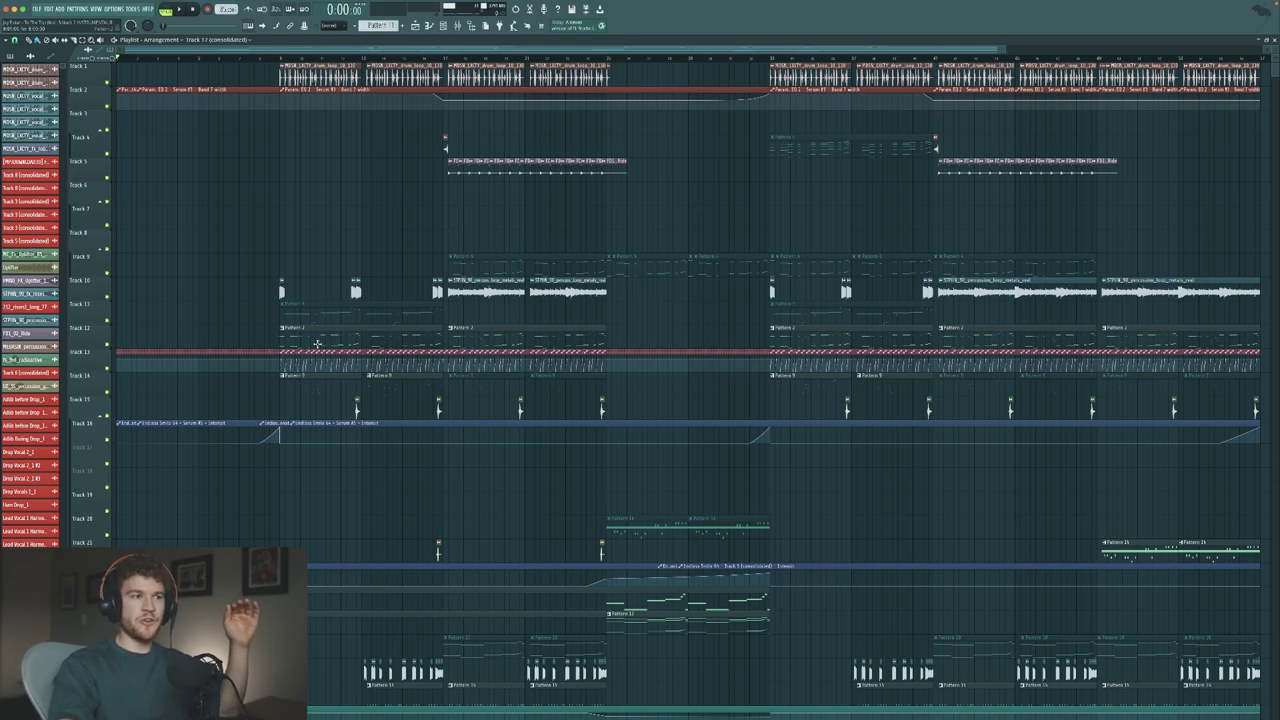
{"action": "left_click", "coordinate": [110, 83], "text": "ctrl"}
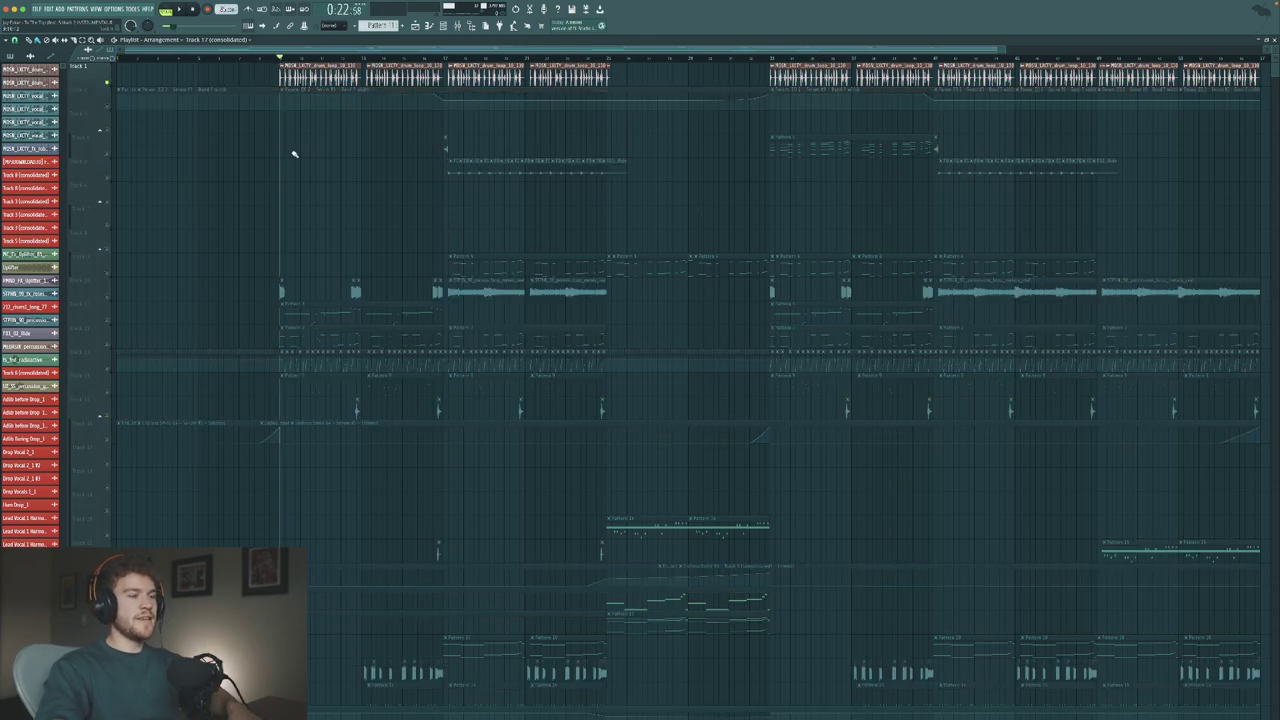
{"action": "key", "text": "space"}
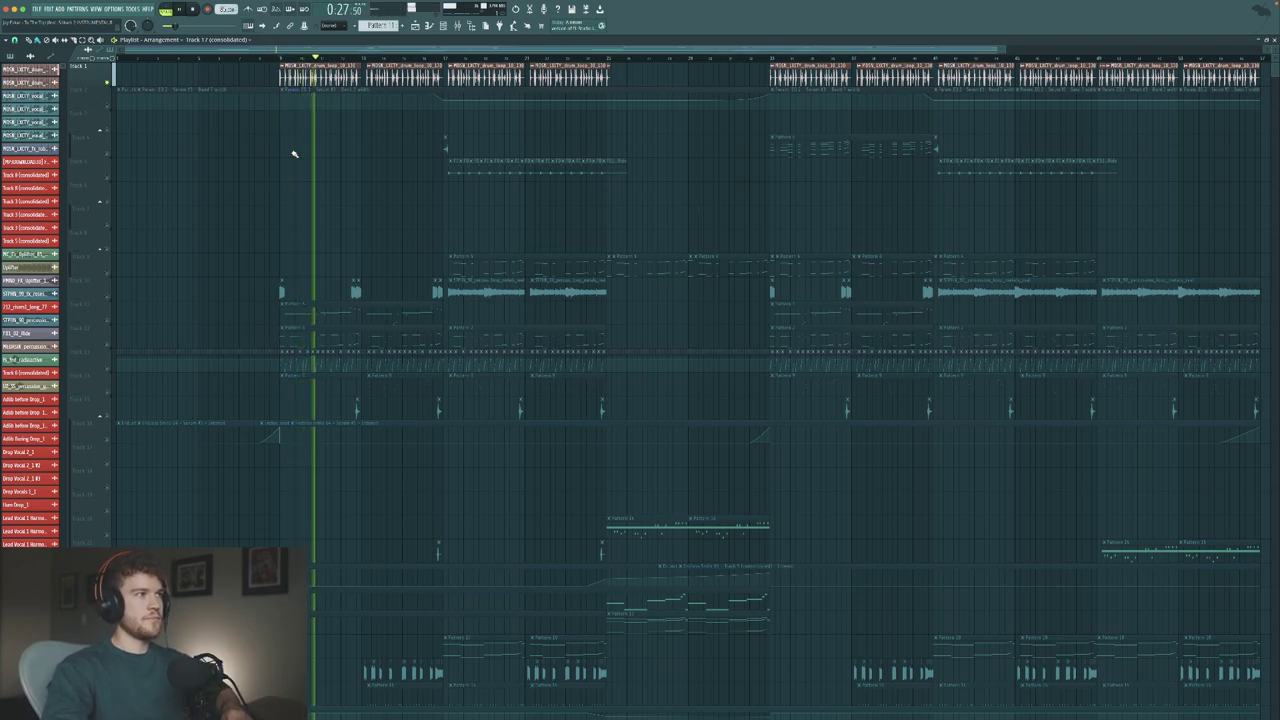
{"action": "key", "text": "space"}
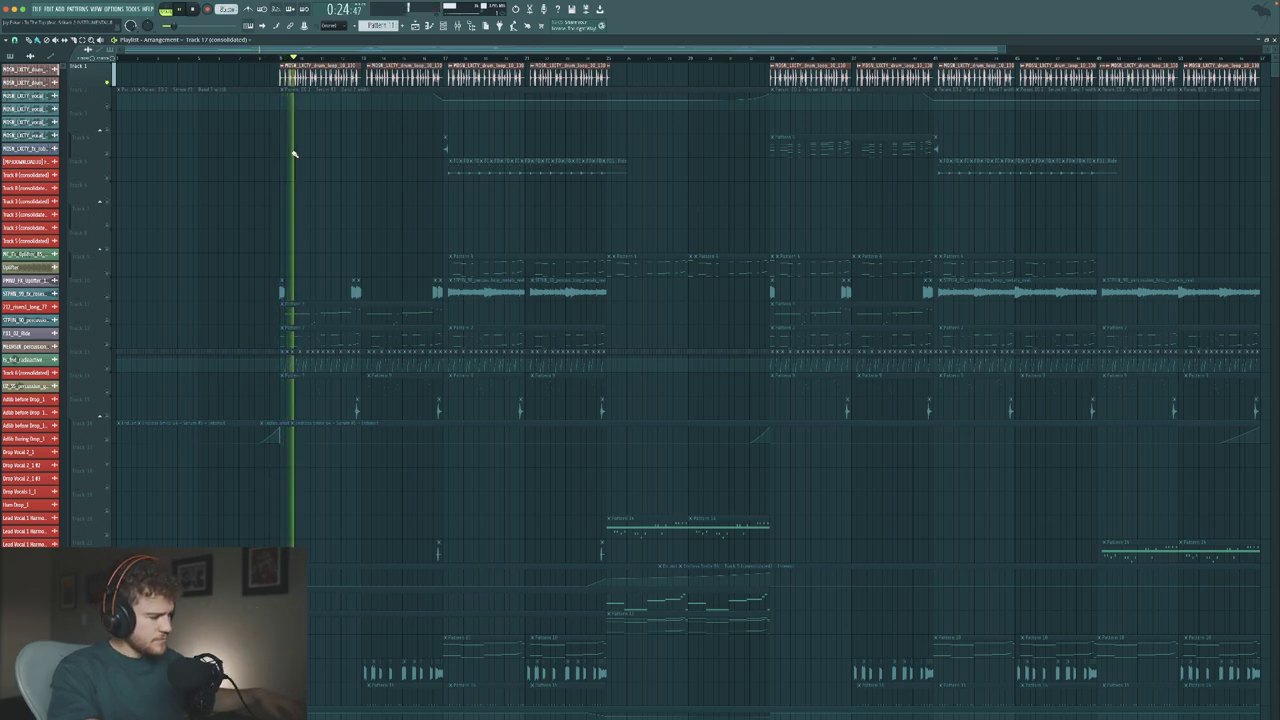
{"action": "key", "text": "space"}
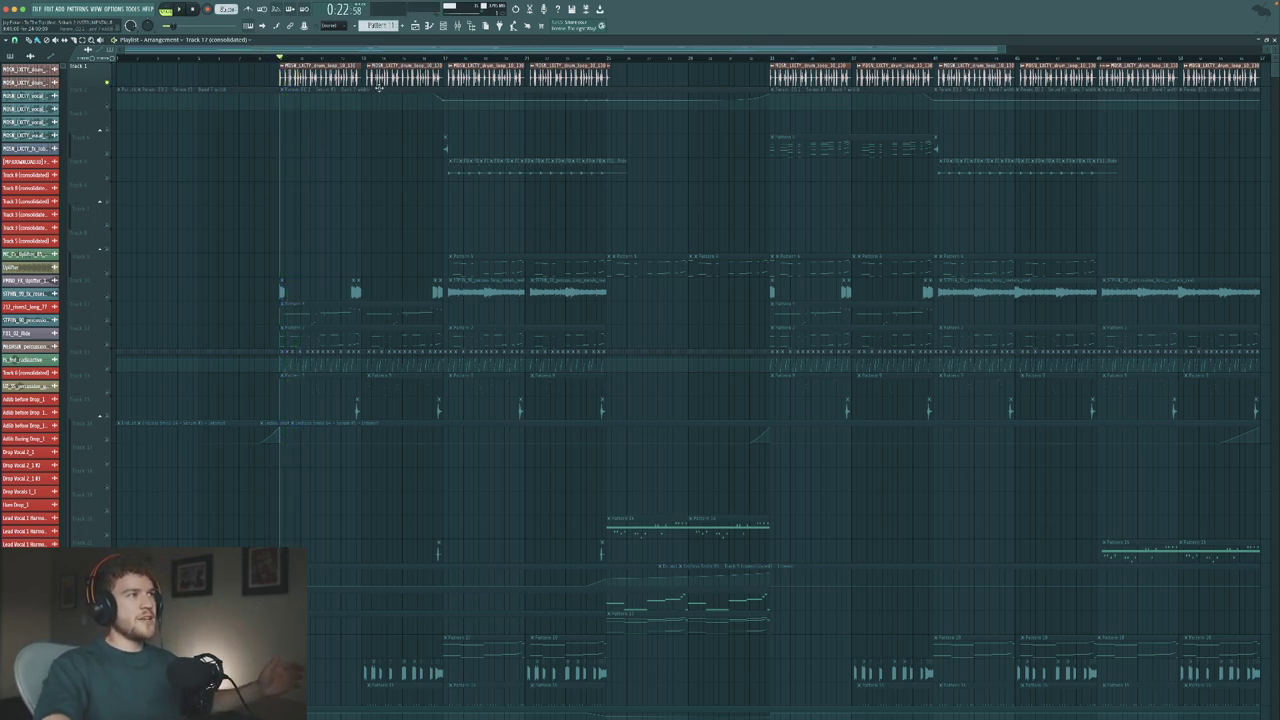
- Inspect the FabFilter Pro-DS effect on the drum loop's mixer insert, and close the plugin and mixer
{"action": "left_click", "coordinate": [459, 28]}
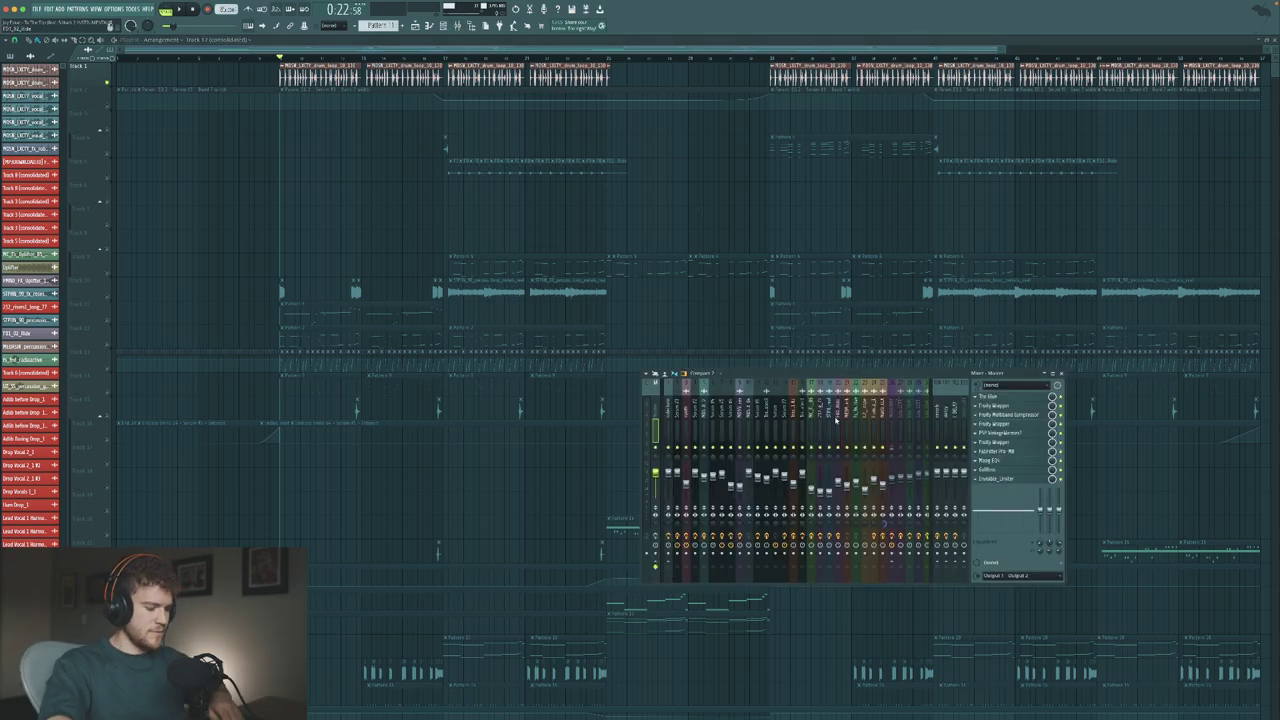
{"action": "key", "text": "space"}
{"action": "scroll", "coordinate": [818, 419], "scroll_direction": "right", "scroll_amount": 10}
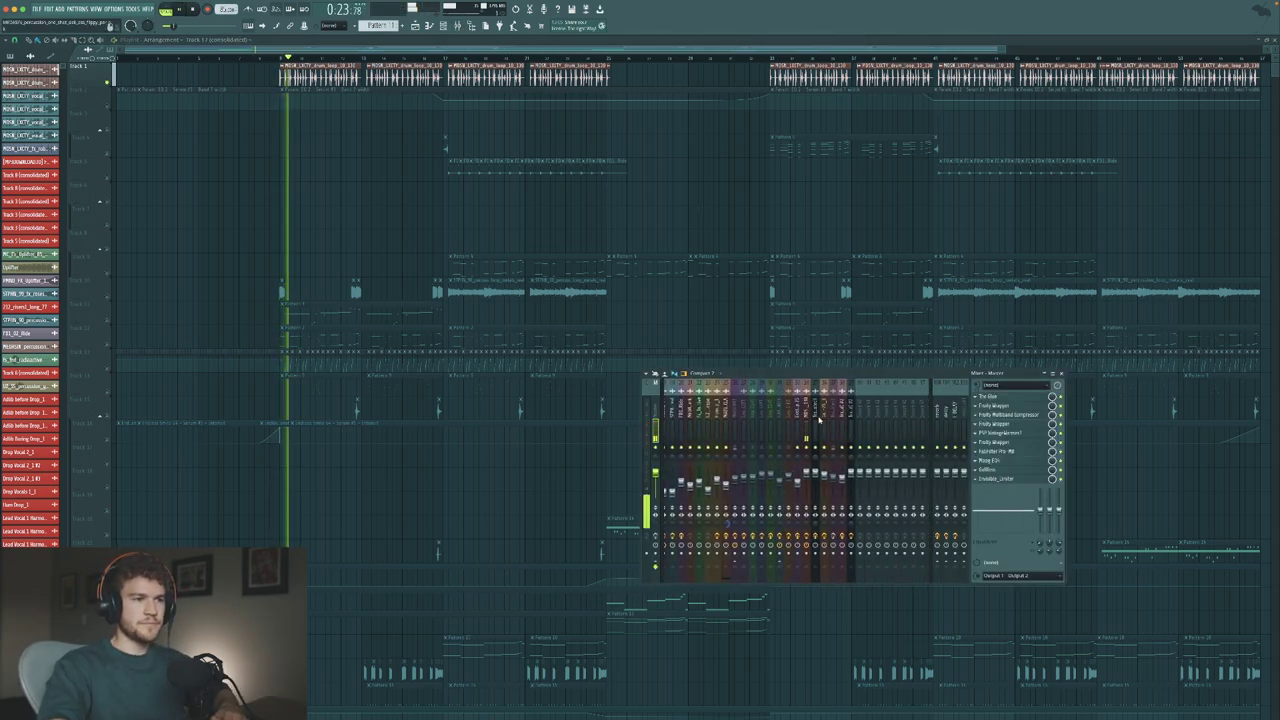
{"action": "left_click", "coordinate": [793, 412]}
{"action": "key", "text": "space"}
{"action": "left_click", "coordinate": [1033, 425]}
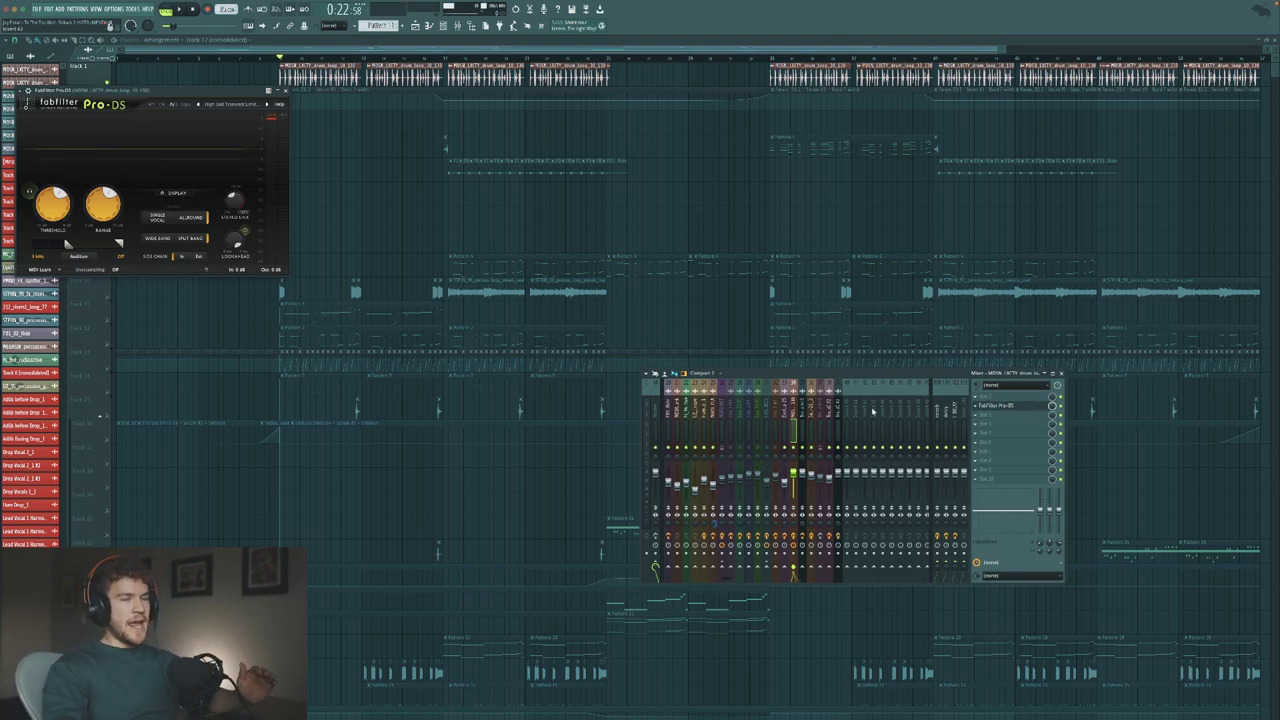
{"action": "left_click", "coordinate": [286, 91]}
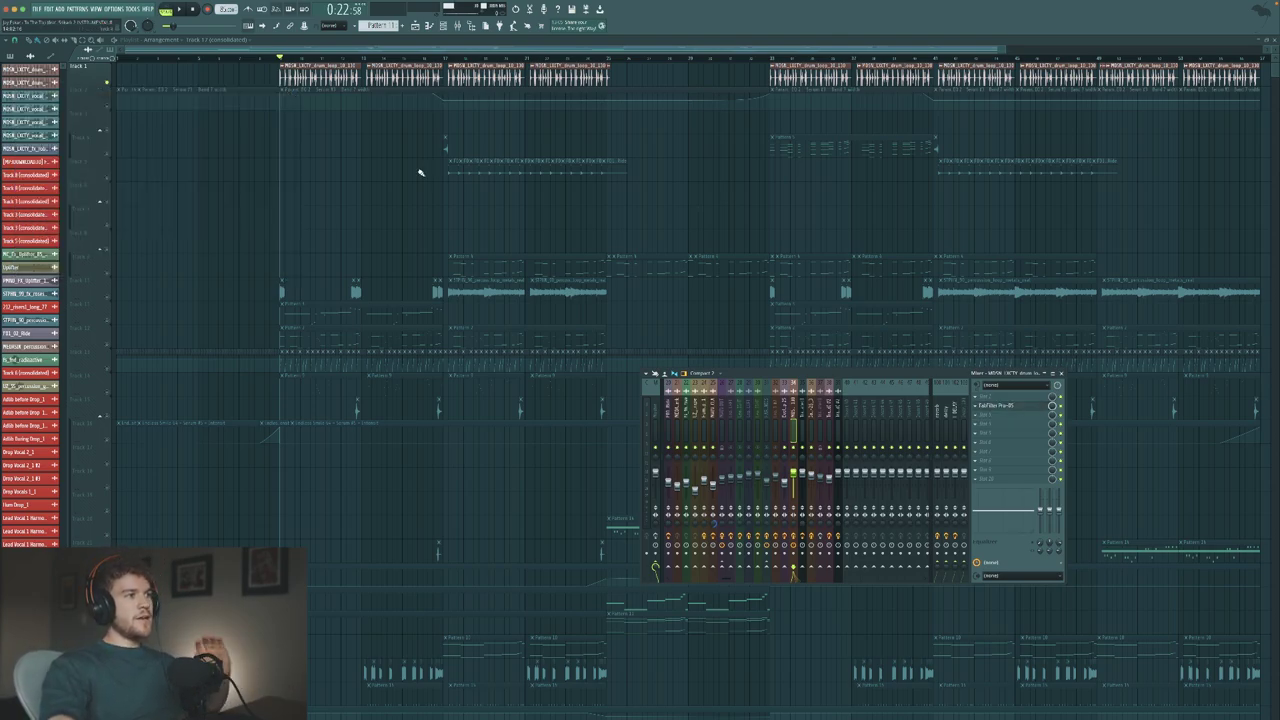
{"action": "key", "text": "F9"}
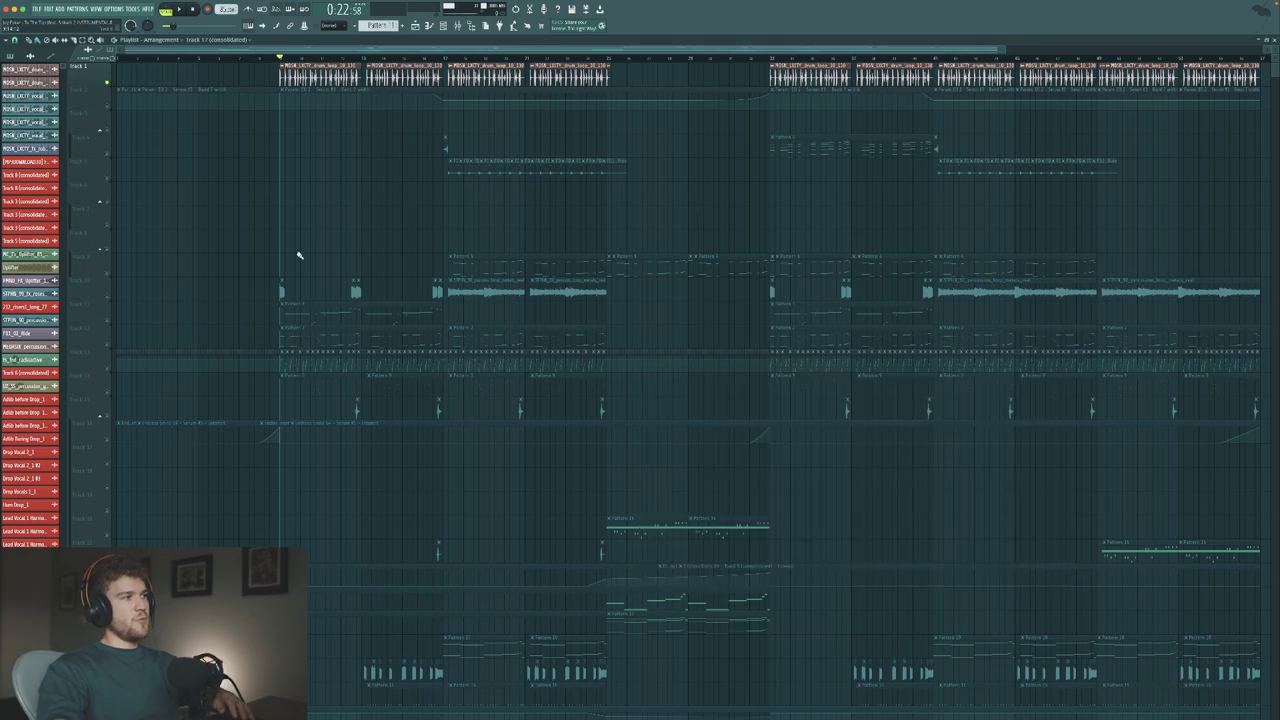
- Unmute Track 10 and Track 5 alongside the drum loop while playing the second half of the drop
{"action": "left_click", "coordinate": [108, 296]}
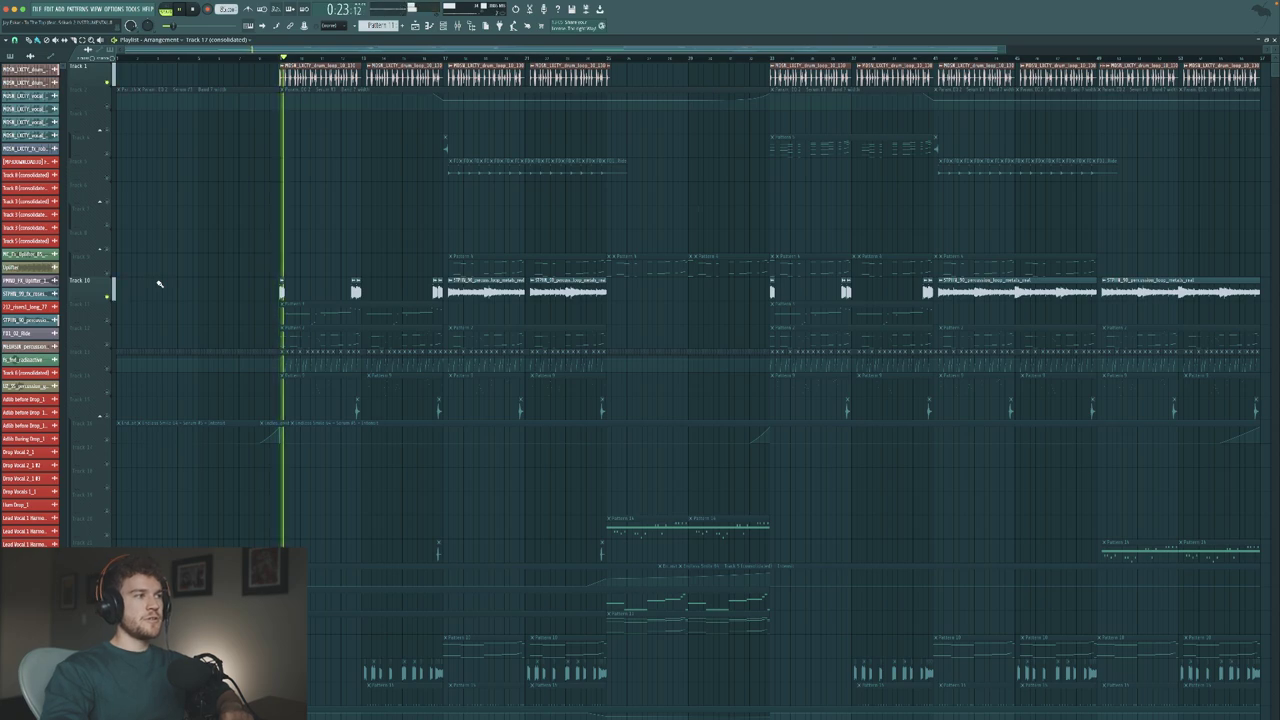
{"action": "left_click", "coordinate": [446, 55]}
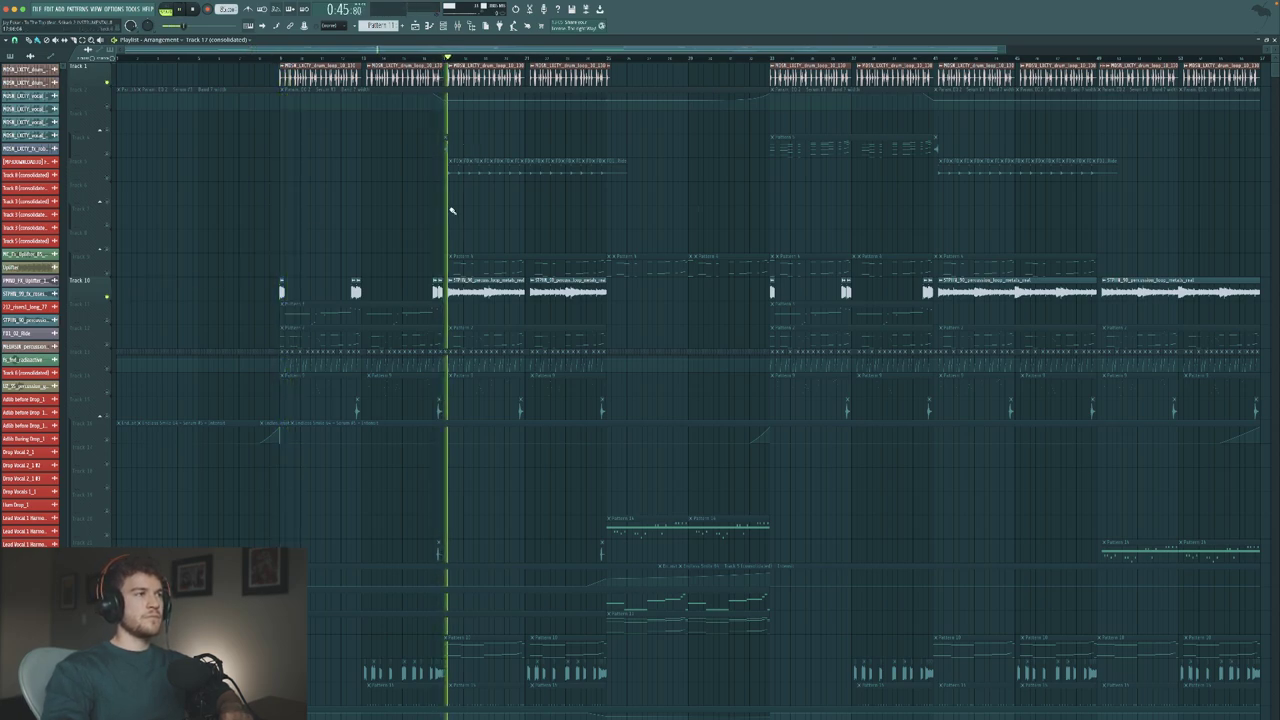
{"action": "left_click", "coordinate": [108, 177]}
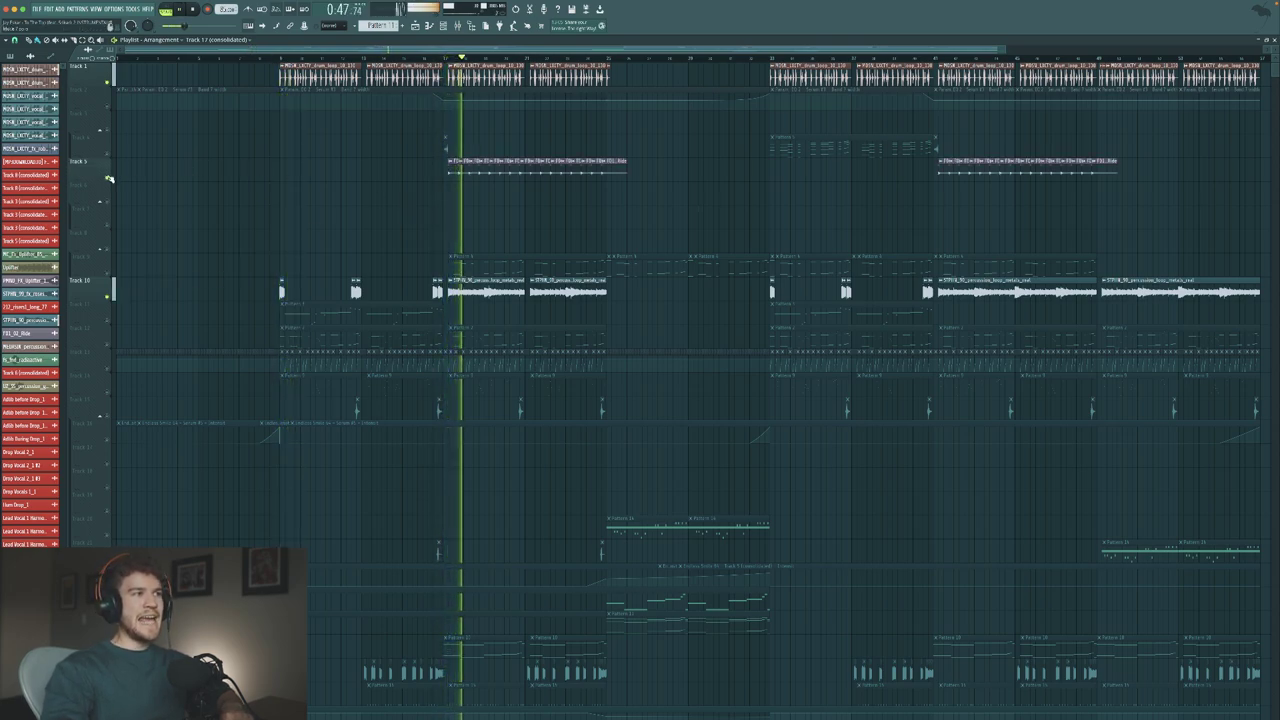
- Solo Track 27 to hear it from the second half of the drop, and restore all tracks
{"action": "scroll", "coordinate": [400, 211], "scroll_direction": "down", "scroll_amount": 5}
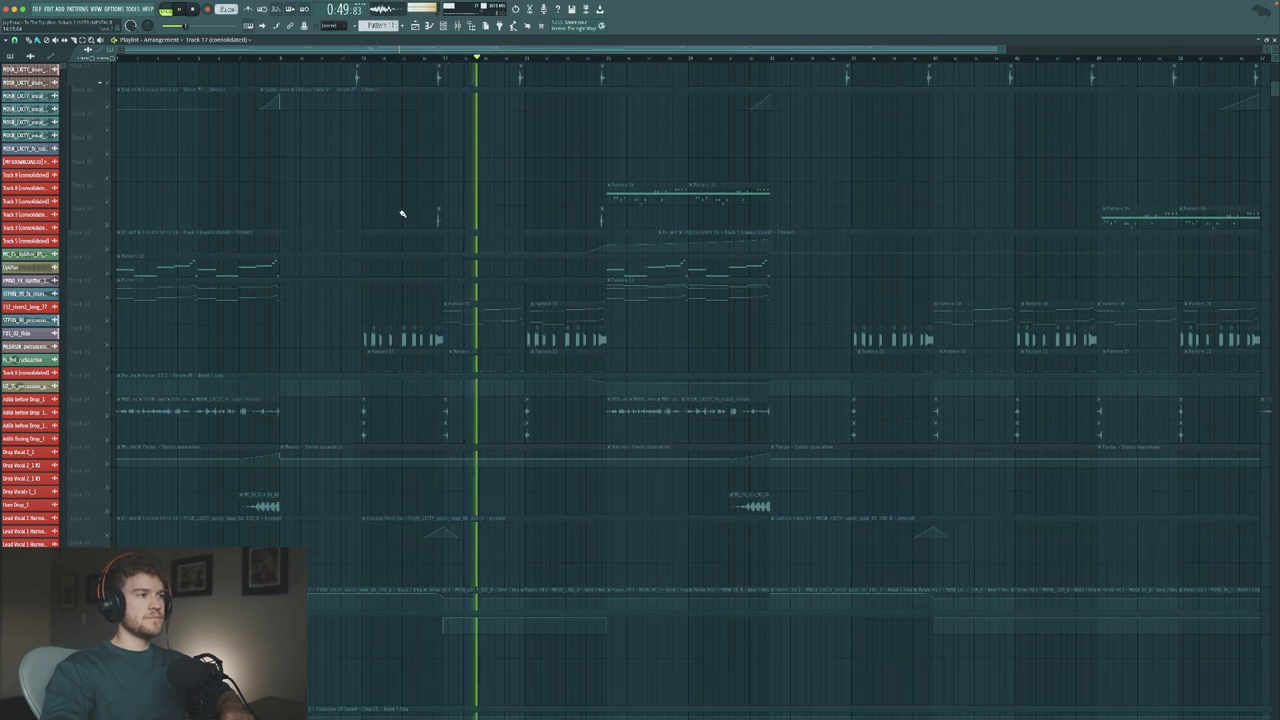
{"action": "key", "text": "space"}
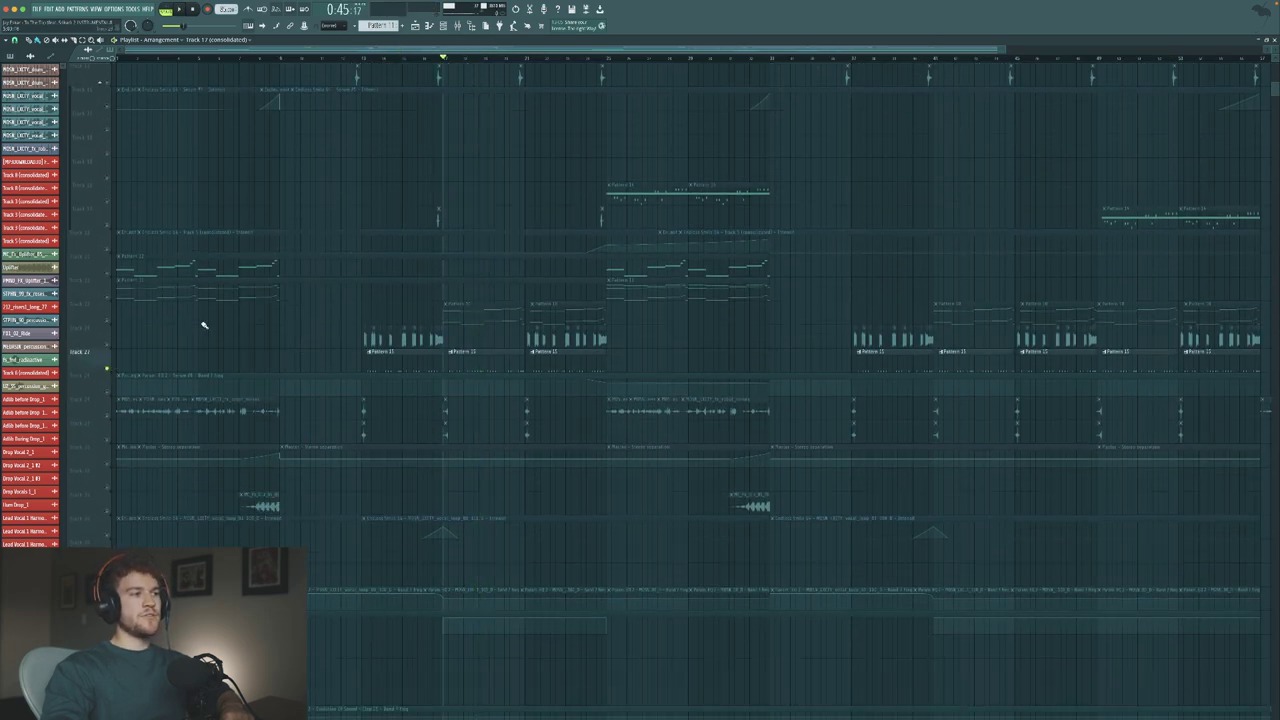
{"action": "key", "text": "space"}
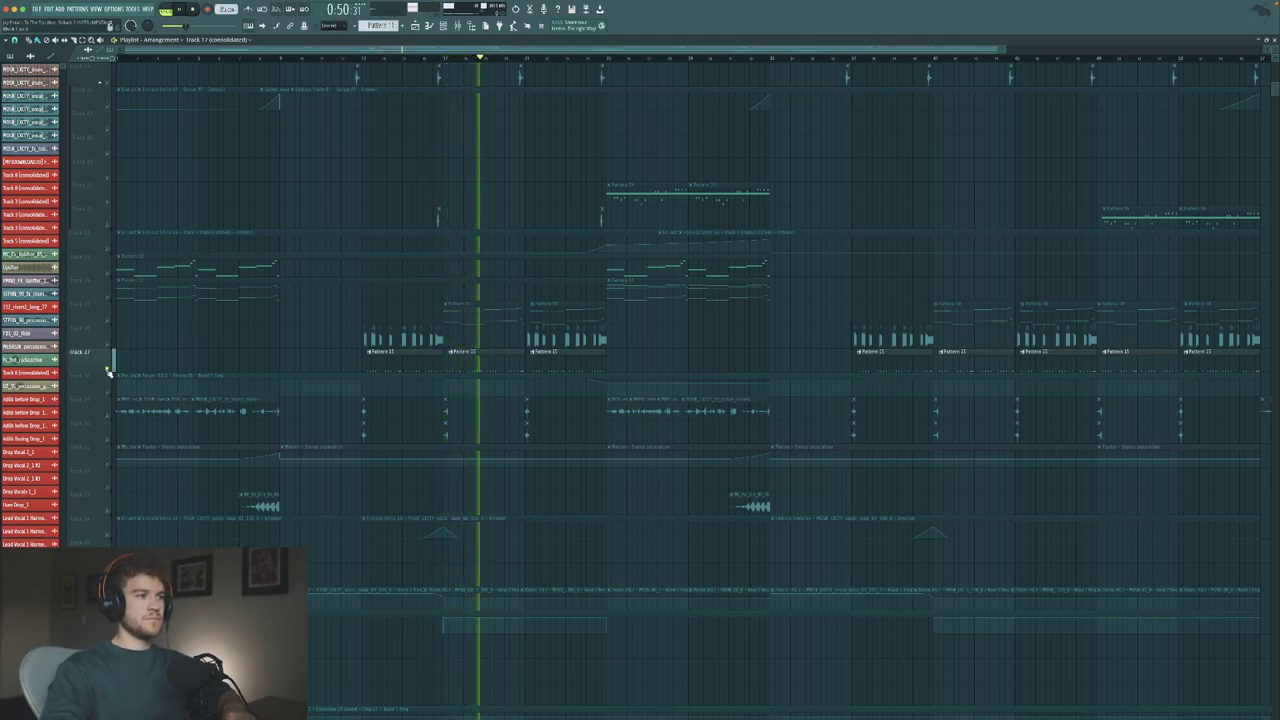
{"action": "key", "text": "space"}
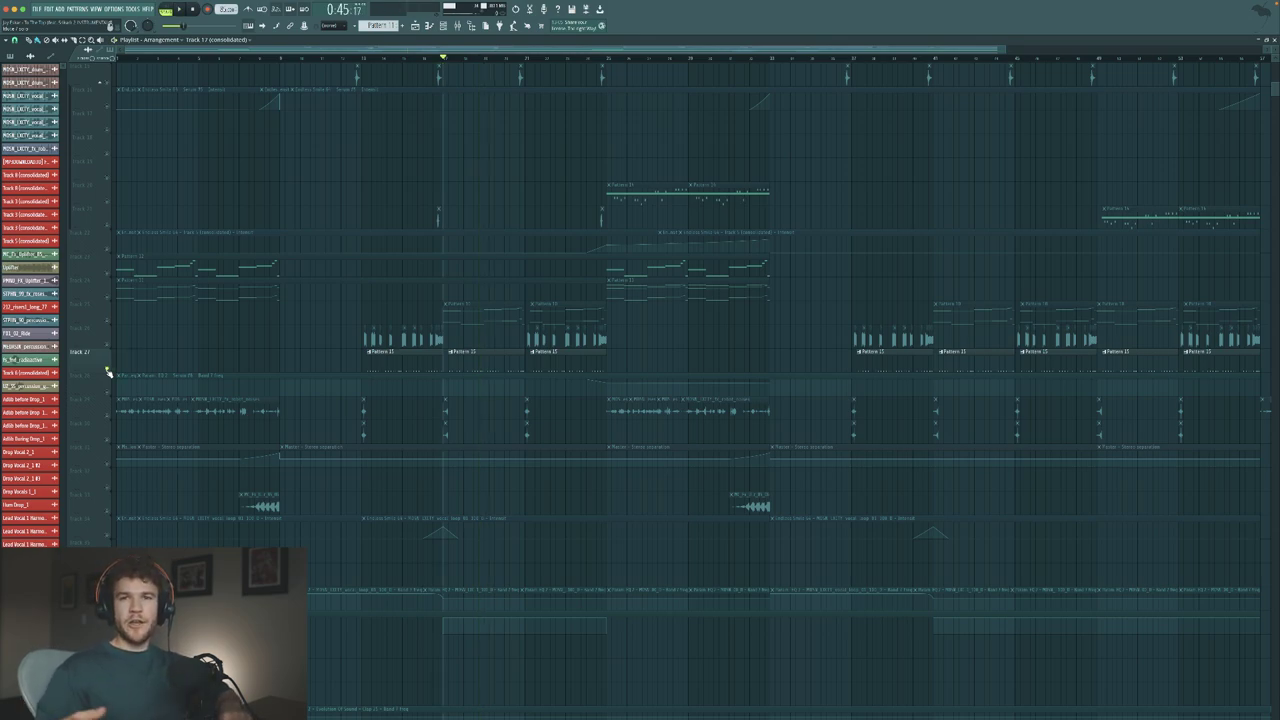
{"action": "right_click", "coordinate": [108, 371]}
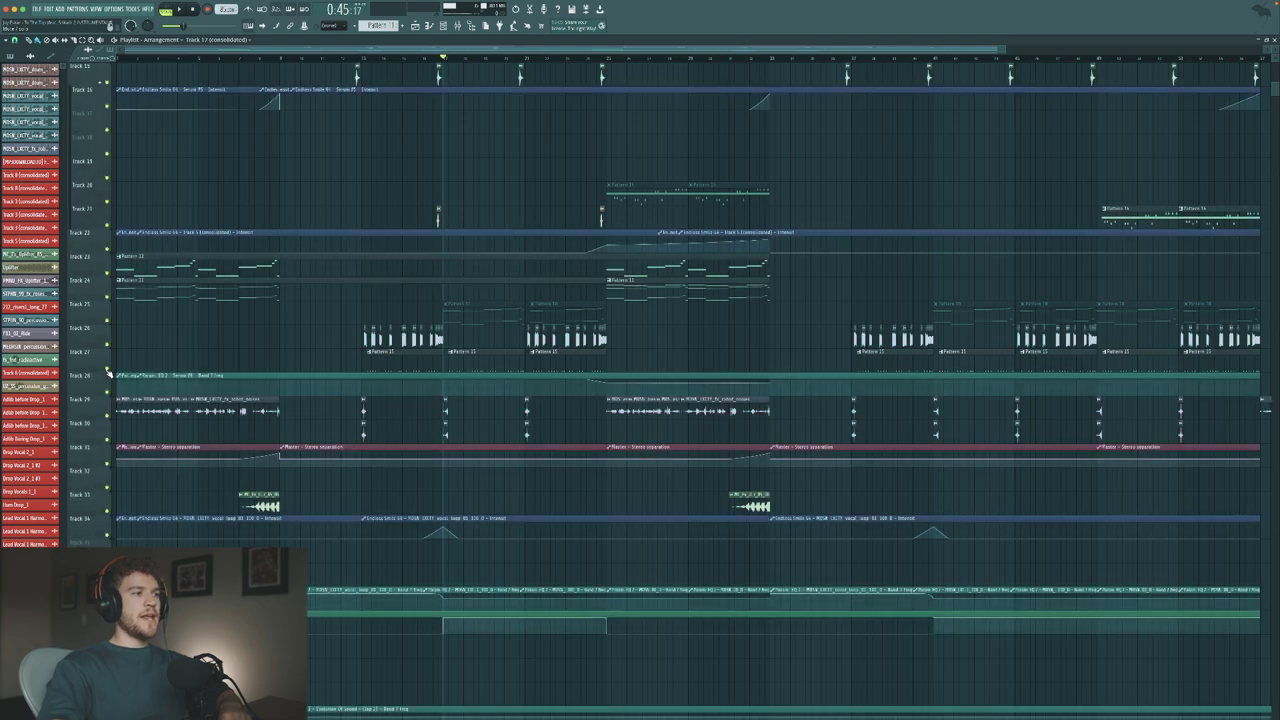
- Mute Track 14 and play the drop from its start without it
{"action": "scroll", "coordinate": [234, 348], "scroll_direction": "up", "scroll_amount": 5}
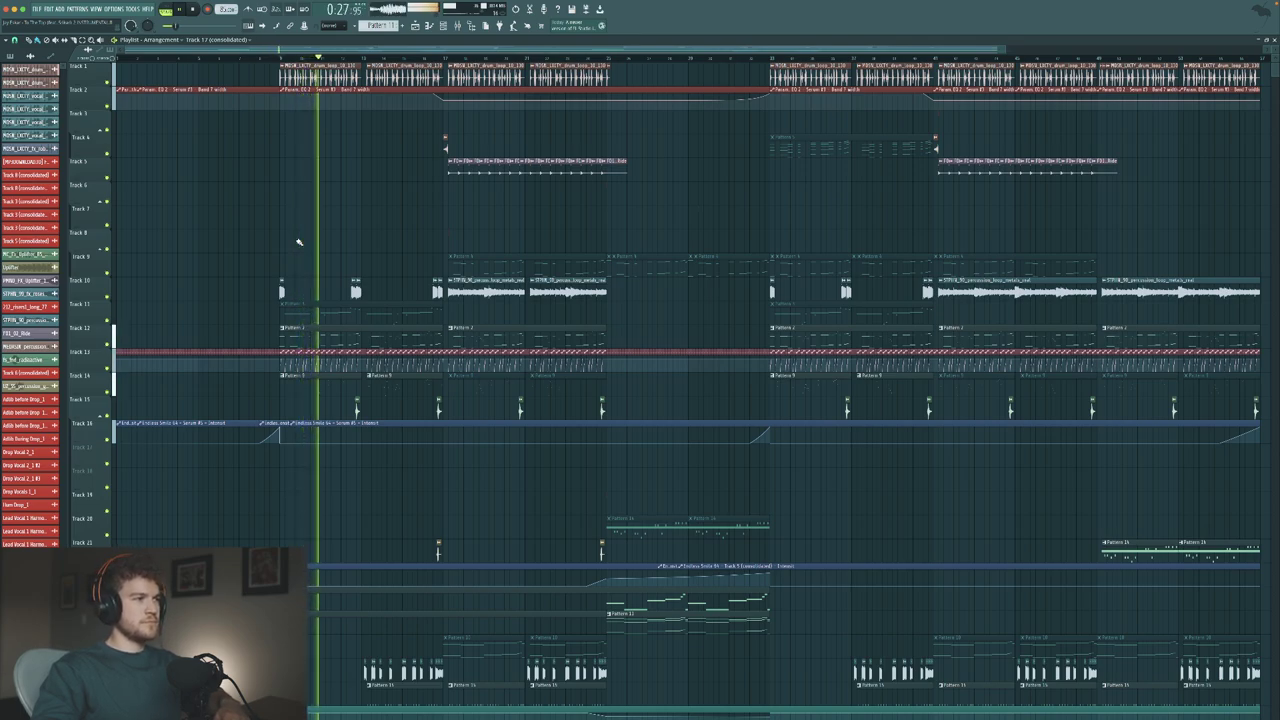
{"action": "key", "text": "space"}
{"action": "left_click", "coordinate": [112, 398]}
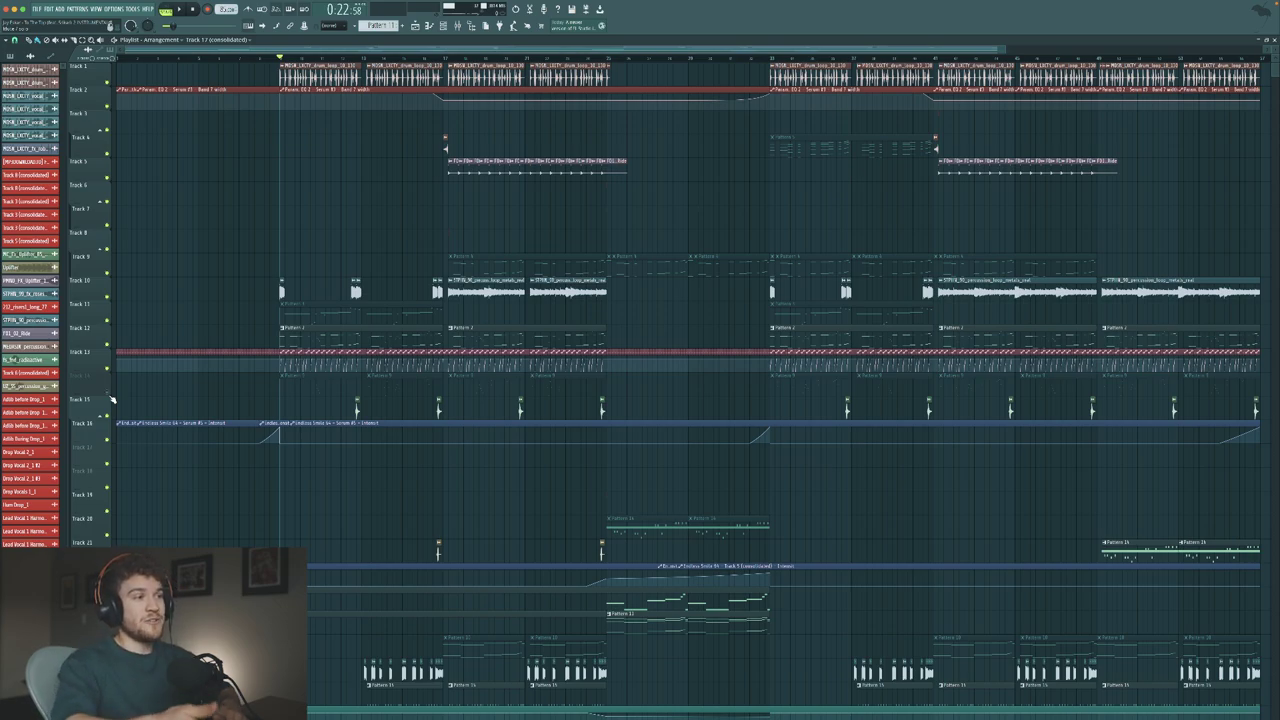
{"action": "key", "text": "space"}
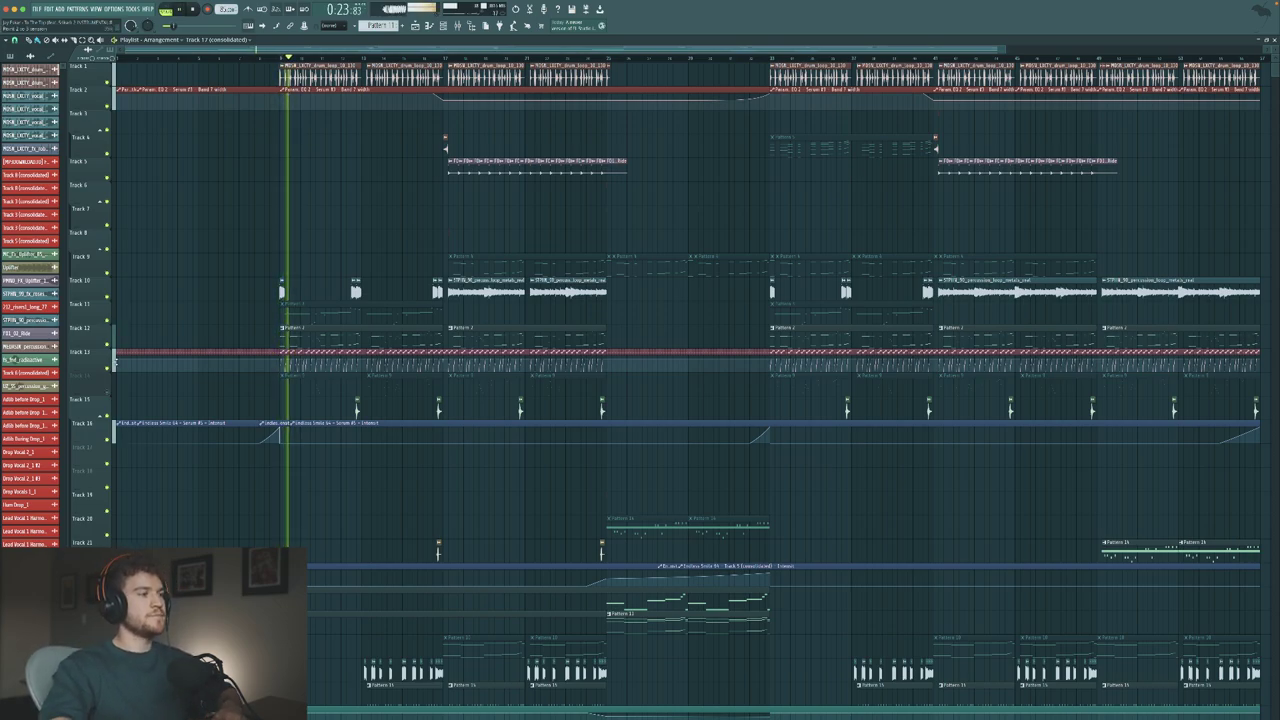
{"action": "key", "text": "space"}
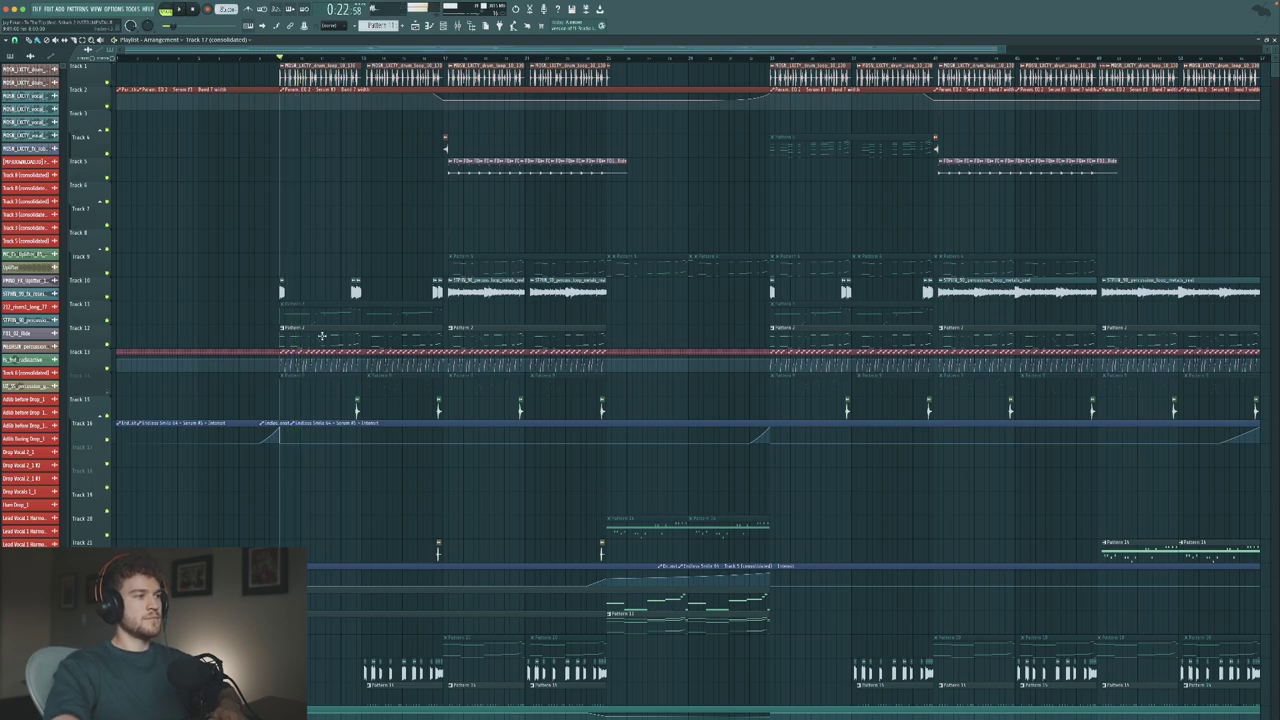
- Open the first Pattern 2 clip on Track 12 in the piano roll and show its opening Serum #3 notes
{"action": "scroll", "coordinate": [322, 336], "scroll_direction": "down", "scroll_amount": 1}
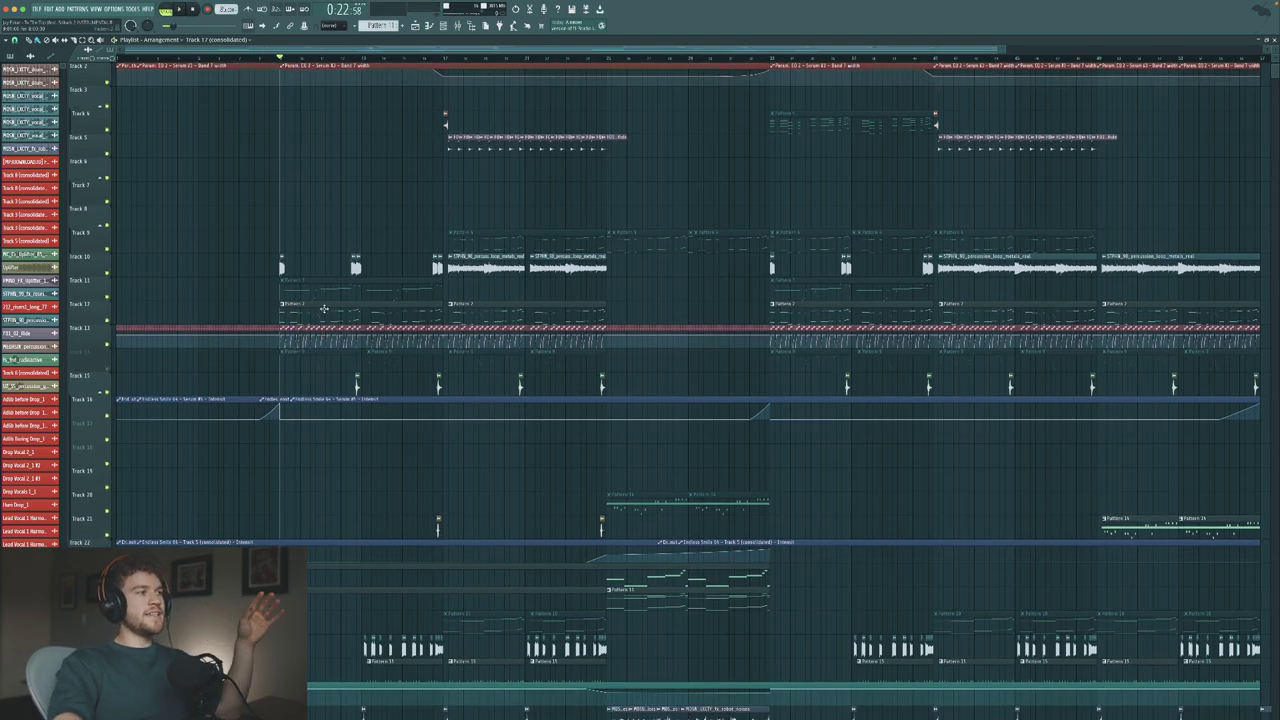
{"action": "double_click", "coordinate": [328, 316]}
{"action": "left_click", "coordinate": [222, 87]}
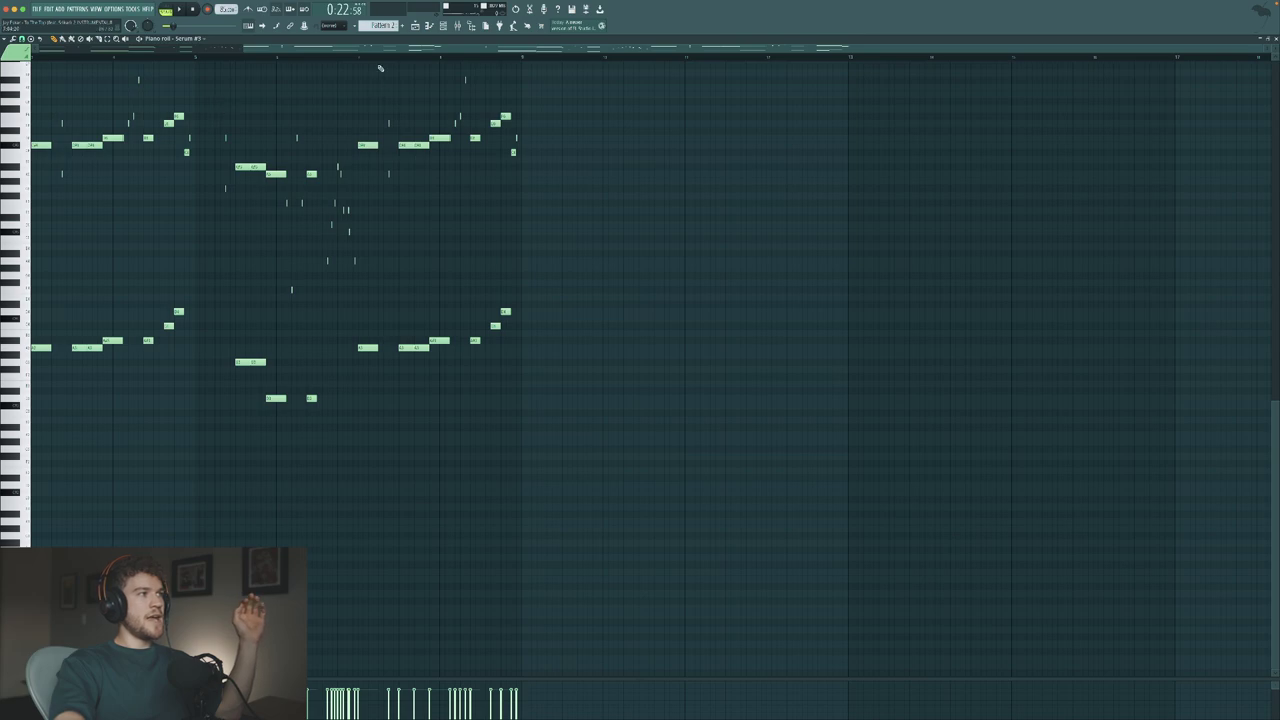
{"action": "left_click_drag", "start_coordinate": [346, 48], "coordinate": [40, 60]}
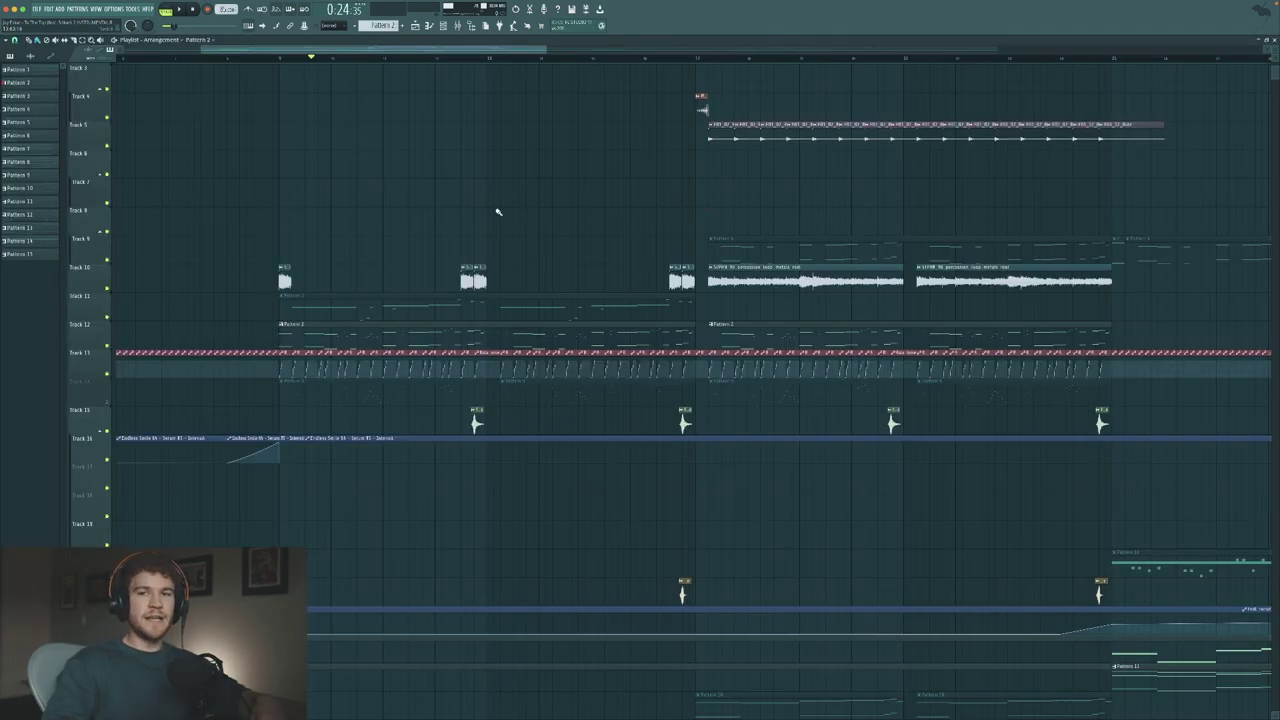
{"action": "left_click", "coordinate": [452, 30]}
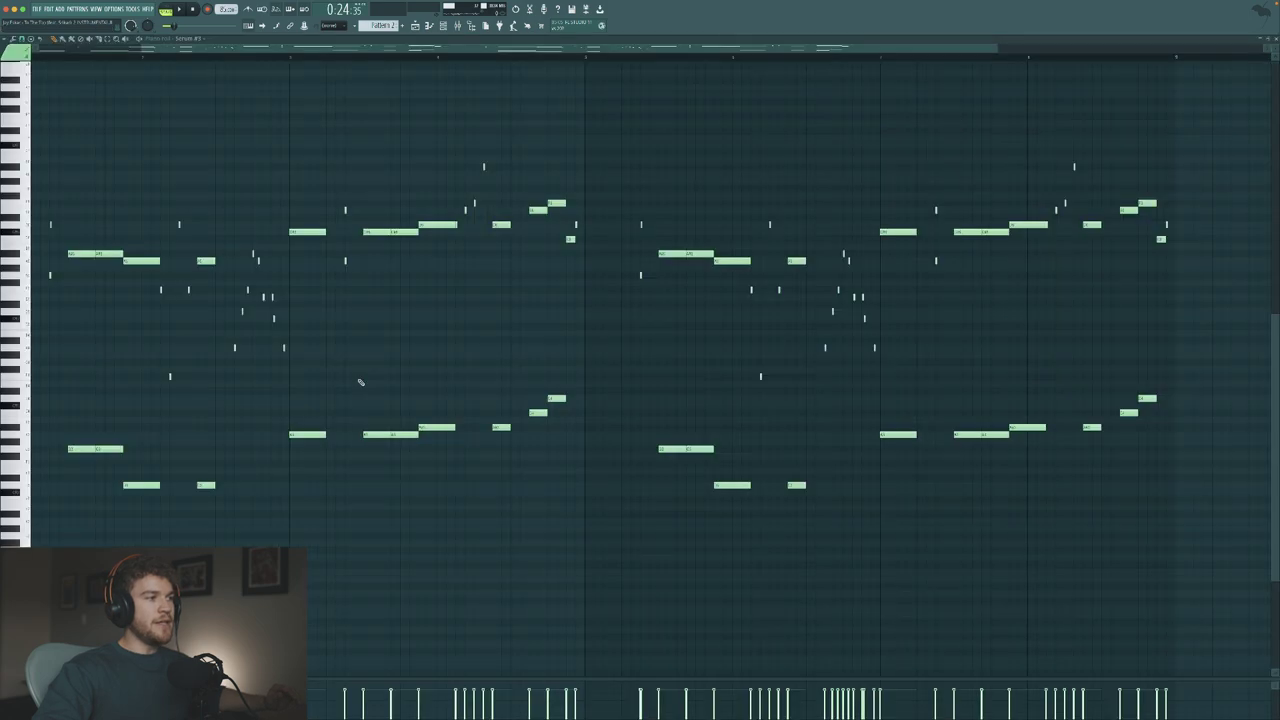
{"action": "scroll", "coordinate": [345, 326], "scroll_direction": "left", "scroll_amount": 3}
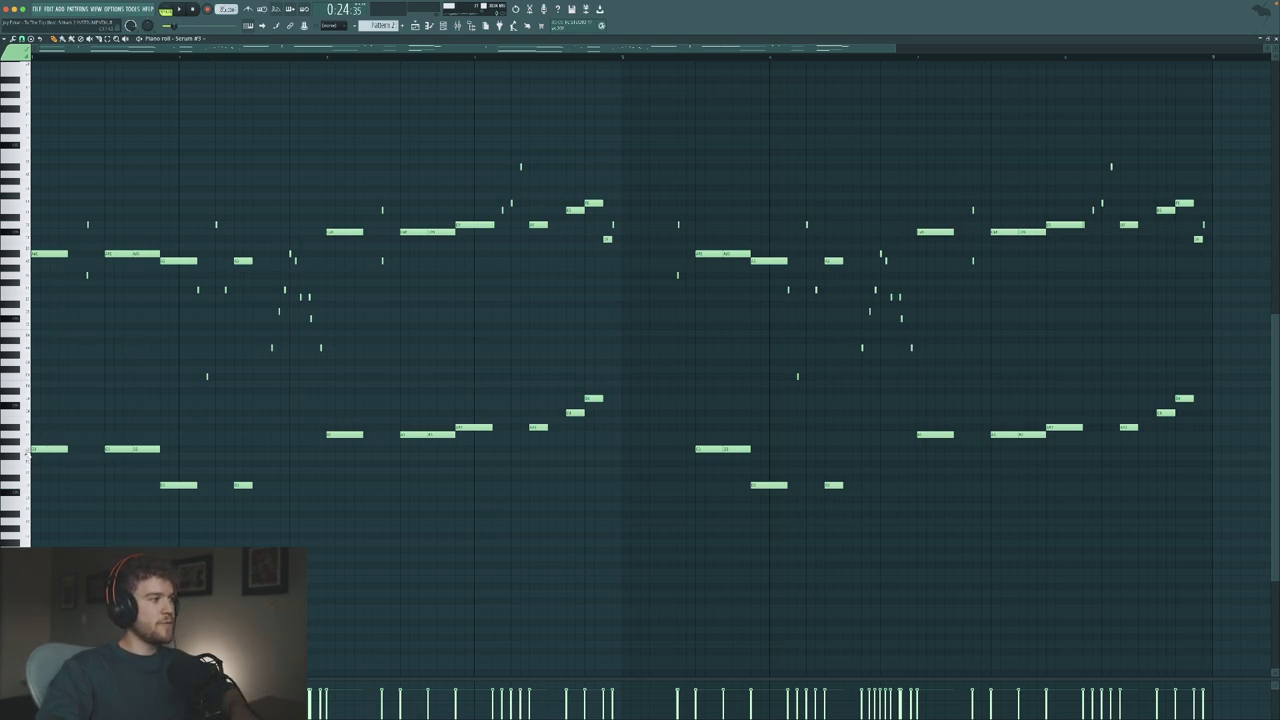
- Audition the piano keys of the first lower and upper bass notes, and examine the pattern's opening closely
{"action": "left_click", "coordinate": [27, 451]}
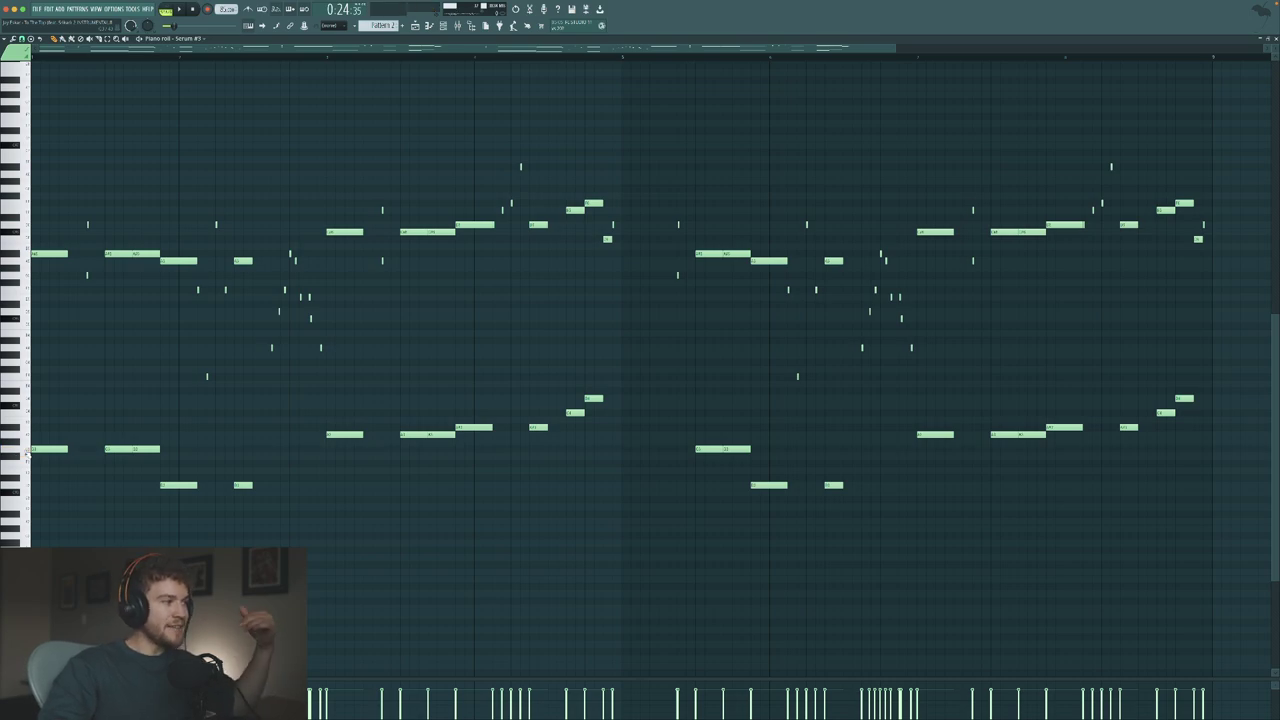
{"action": "left_click", "coordinate": [24, 256]}
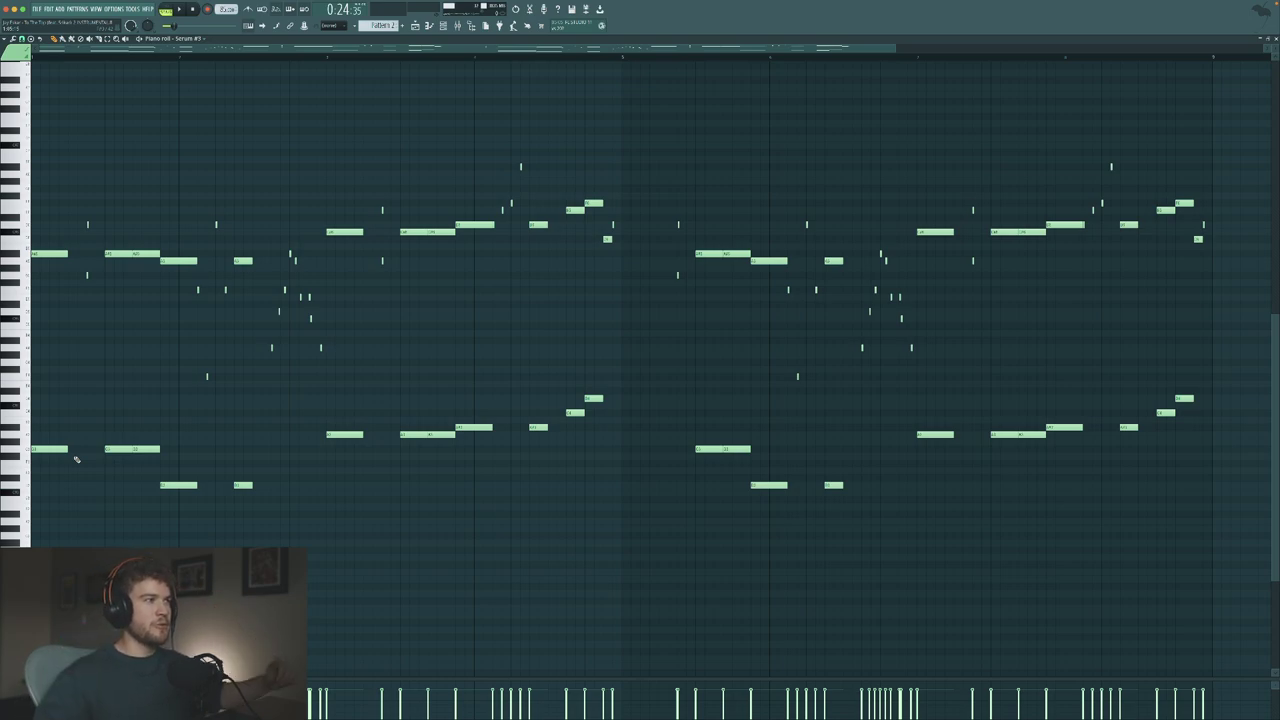
{"action": "scroll", "coordinate": [76, 458], "scroll_direction": "up", "scroll_amount": 1}
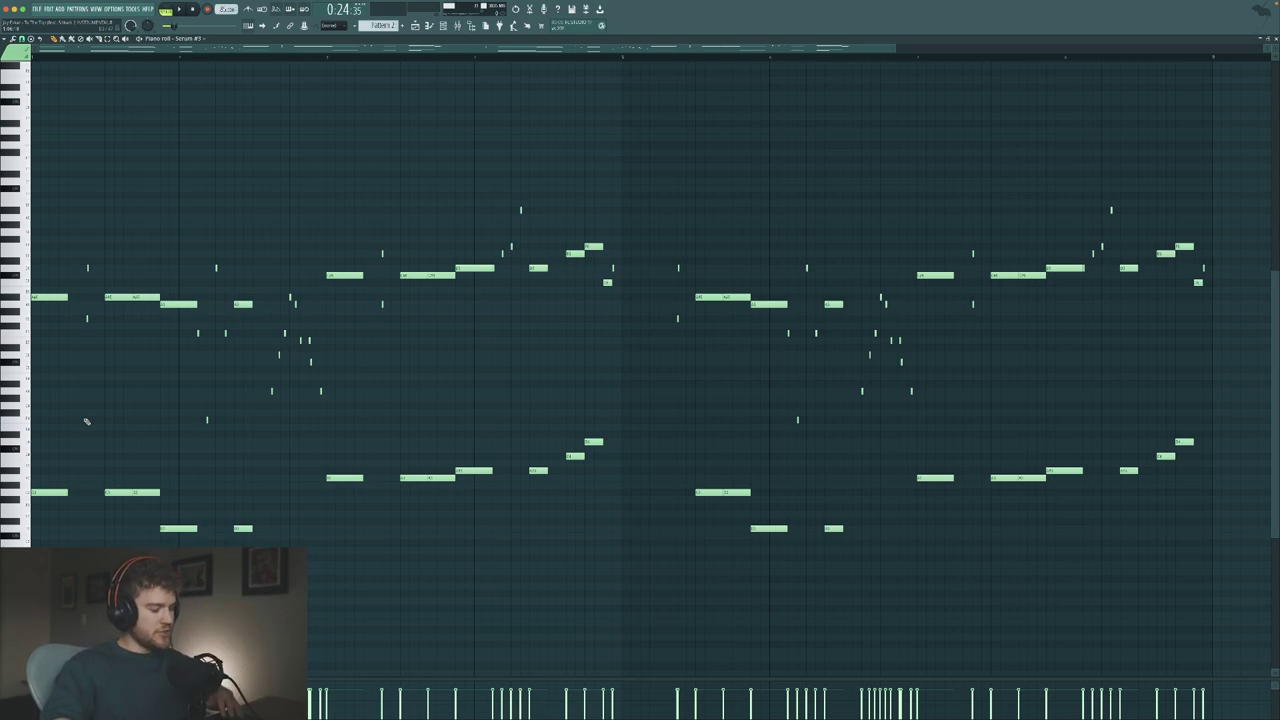
{"action": "scroll", "coordinate": [84, 411], "scroll_direction": "up", "scroll_amount": 2}
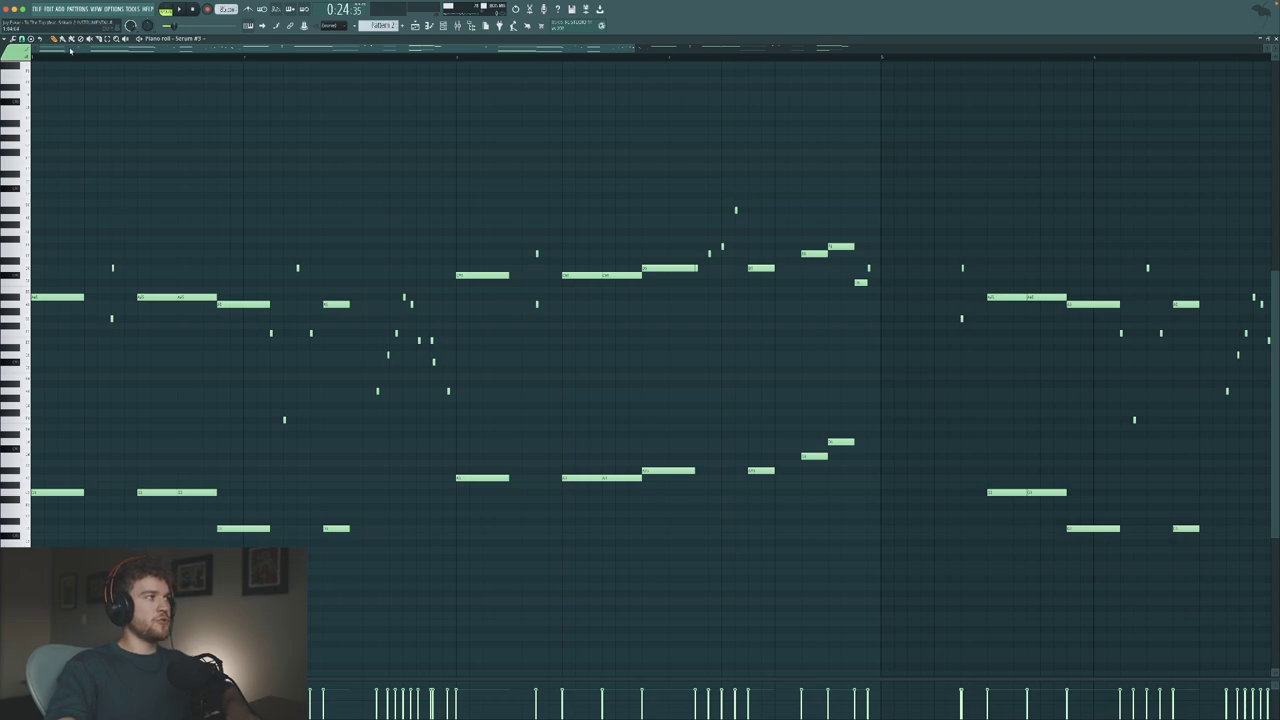
- Play the opening pair of stacked bass notes as a time selection, and clear the selection to hear the phrase continue
{"action": "left_click_drag", "start_coordinate": [85, 58], "coordinate": [34, 58]}
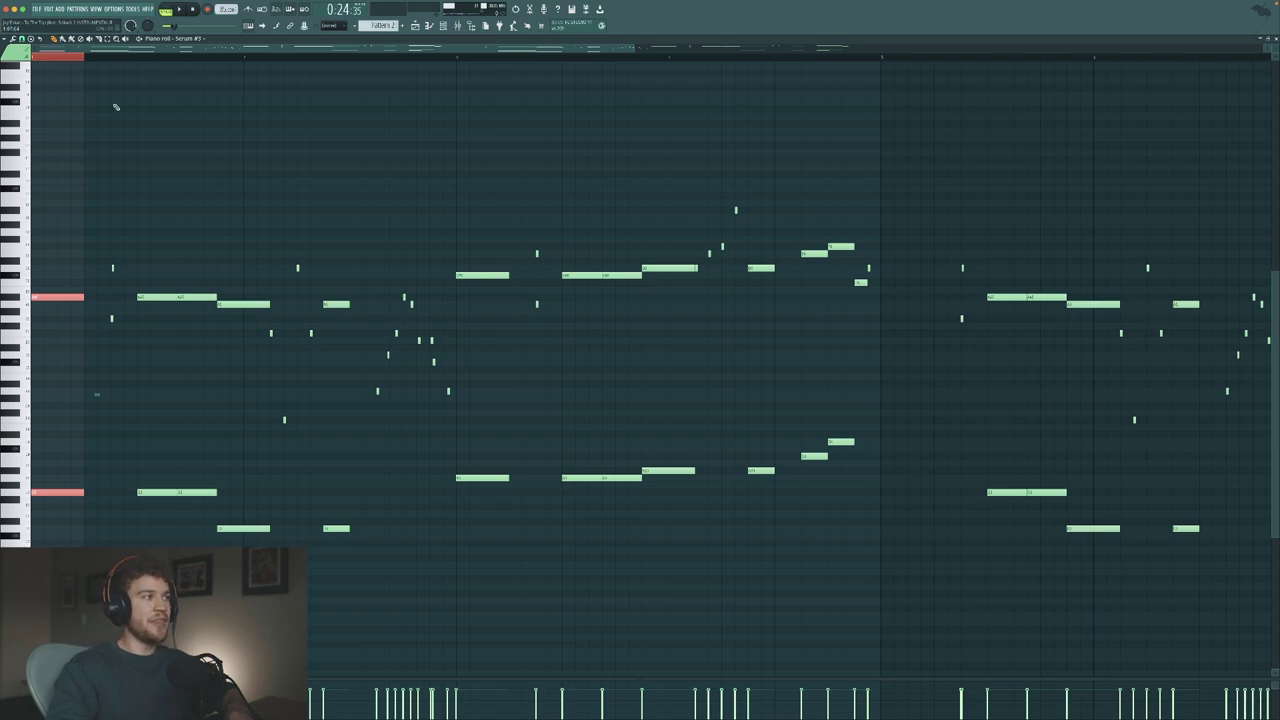
{"action": "key", "text": "space"}
{"action": "key", "text": "space"}
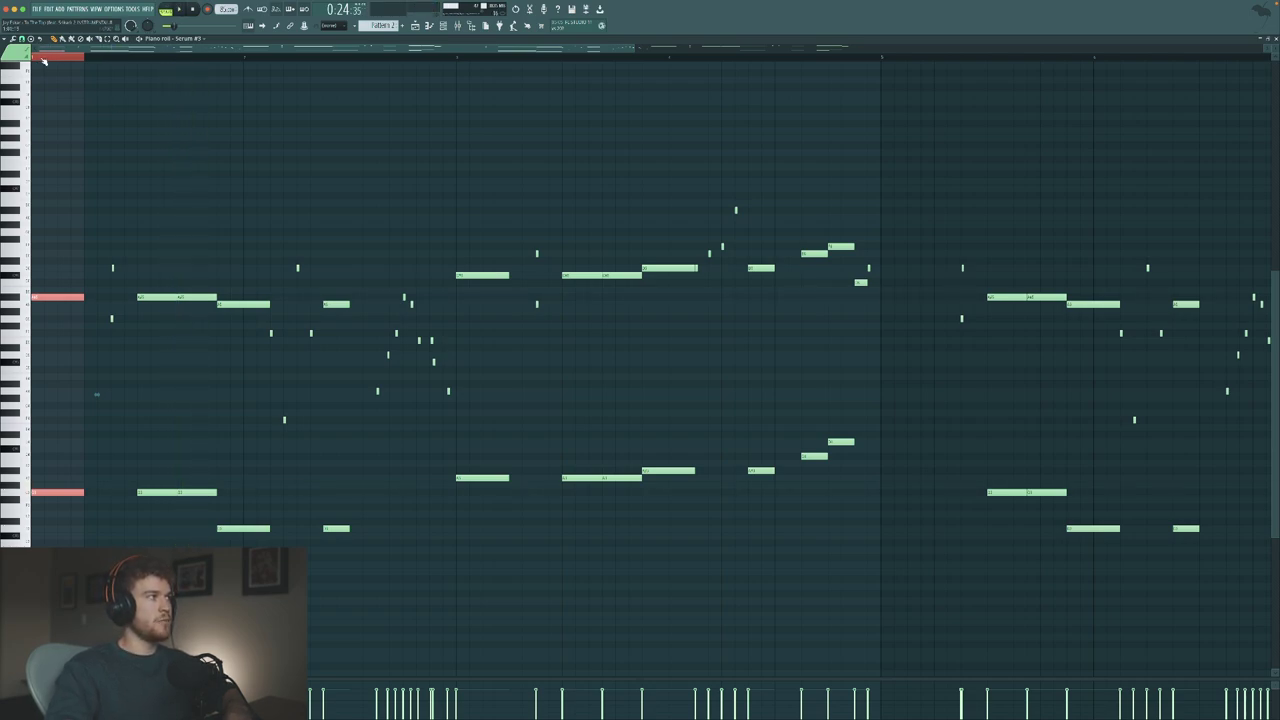
{"action": "key", "text": "space"}
{"action": "key", "text": "space"}
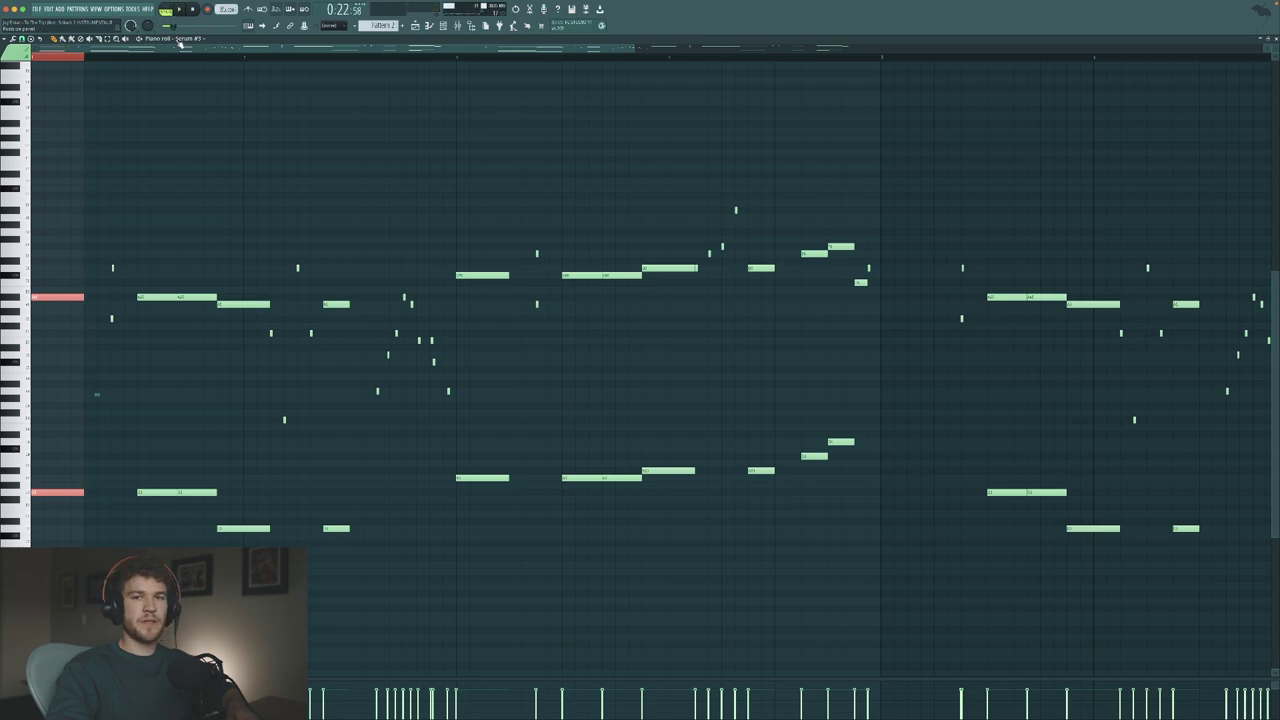
{"action": "left_click", "coordinate": [86, 58]}
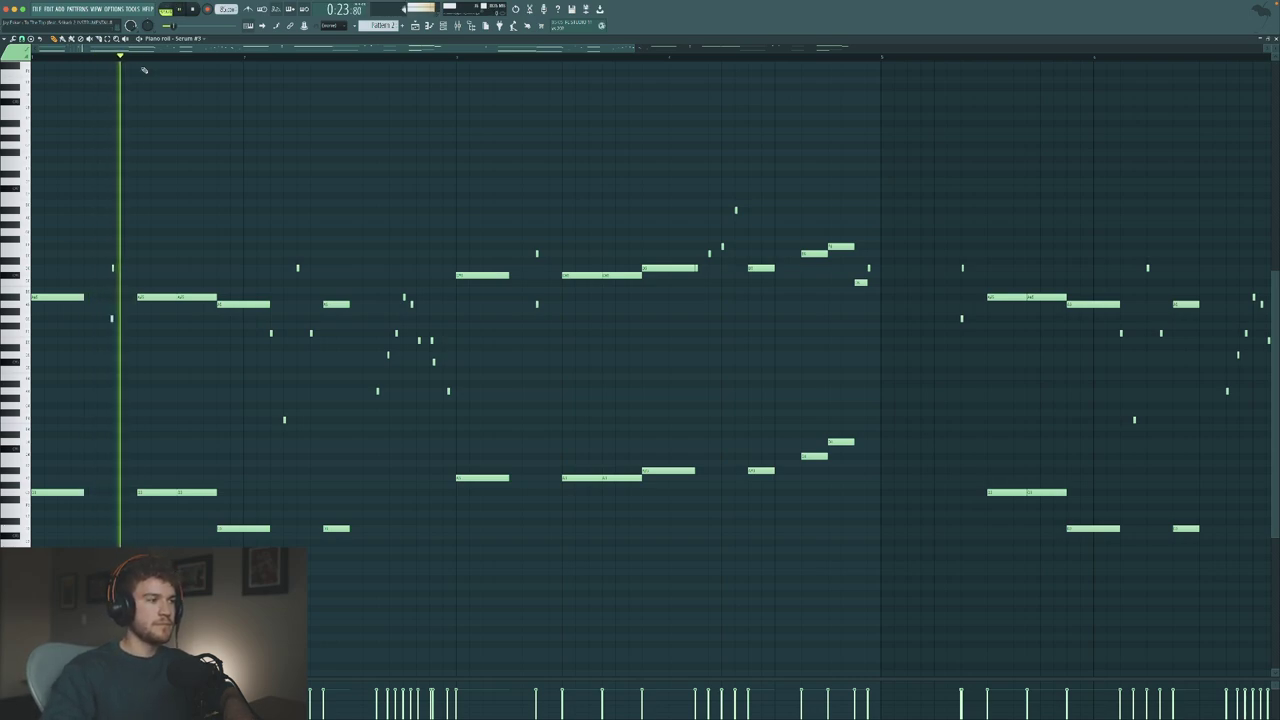
- Replay the run of short notes leading into the third group of stacked bass notes several times, starting from 0:26
{"action": "key", "text": "space"}
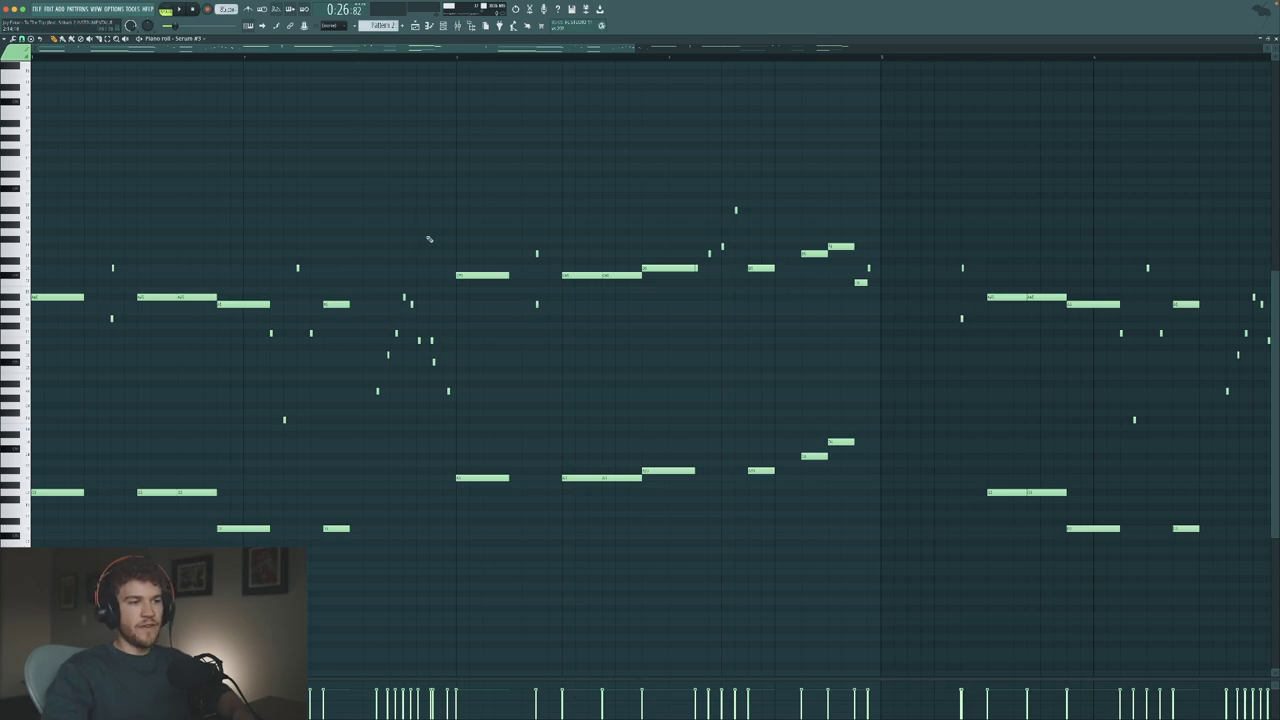
{"action": "key", "text": "space"}
{"action": "key", "text": "space"}
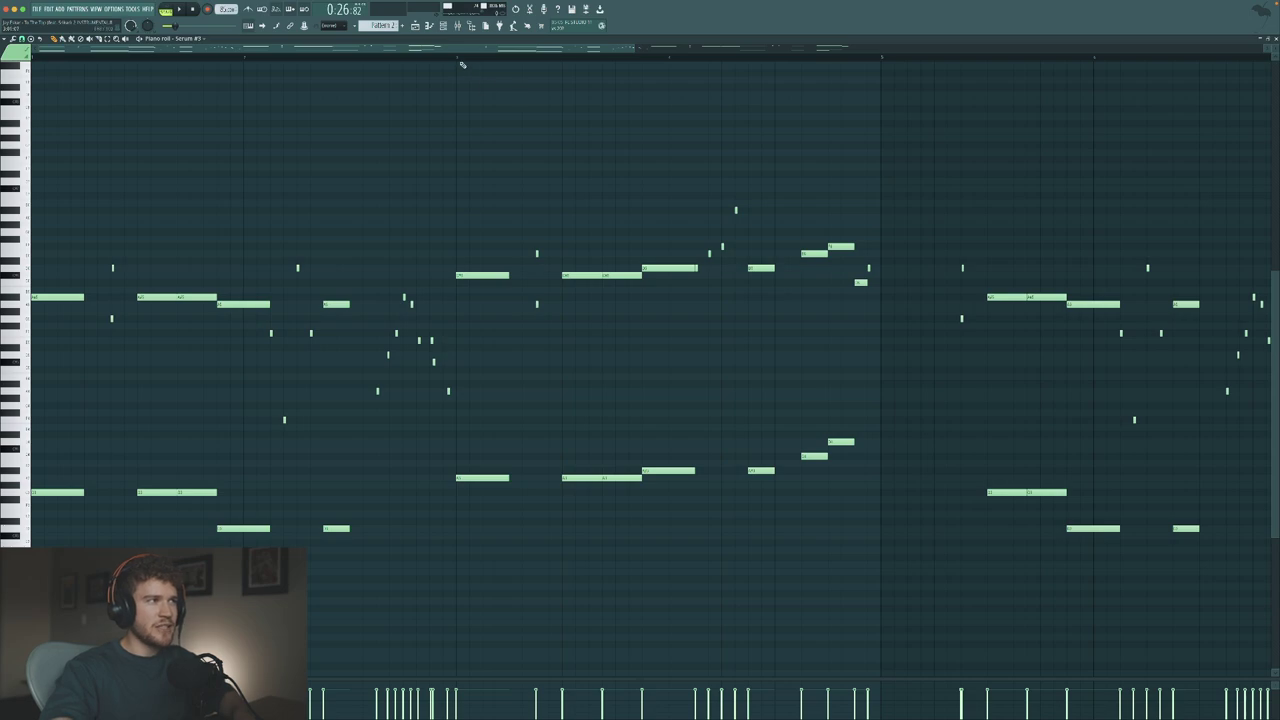
{"action": "key", "text": "space"}
{"action": "key", "text": "space"}
{"action": "key", "text": "space"}
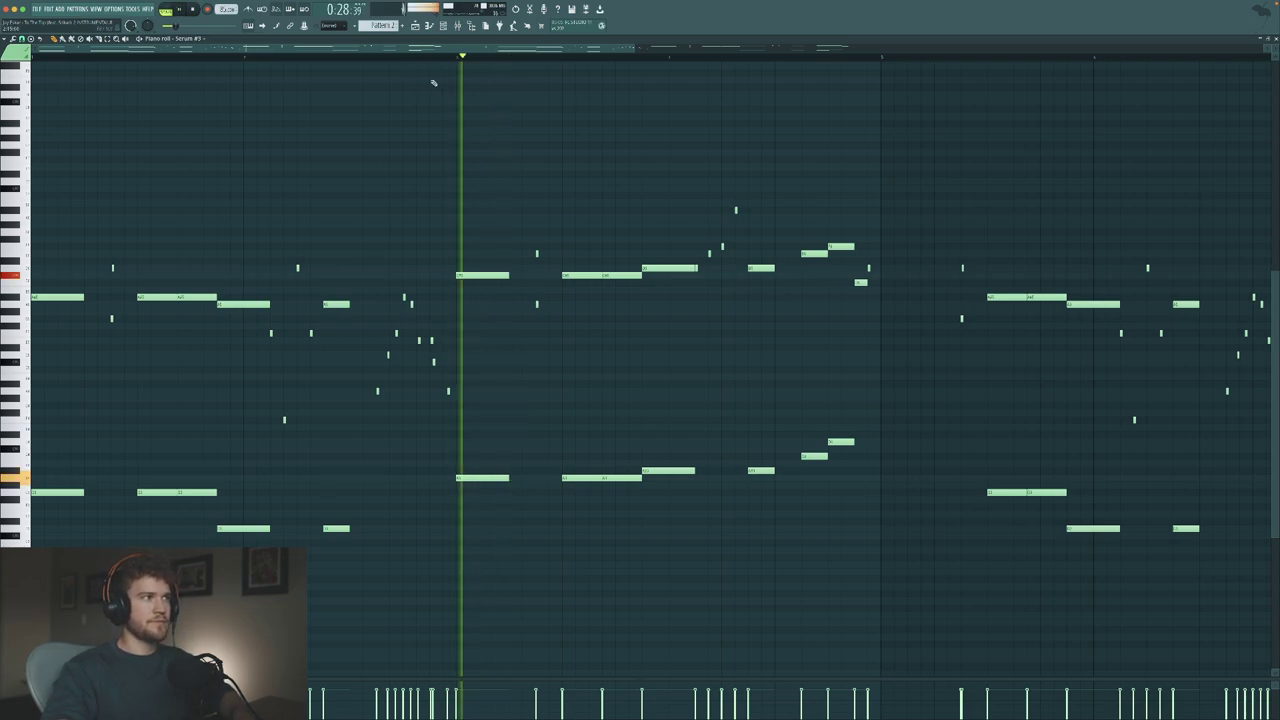
{"action": "key", "text": "space"}
{"action": "key", "text": "space"}
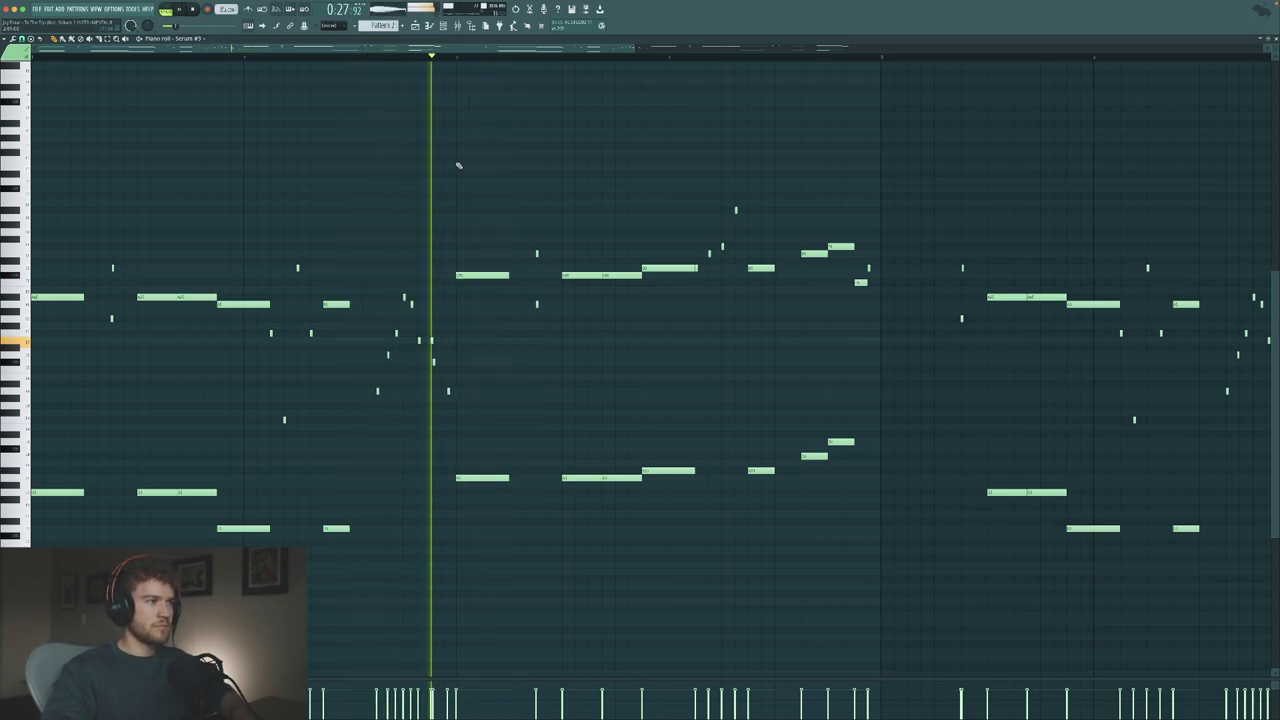
{"action": "key", "text": "space"}
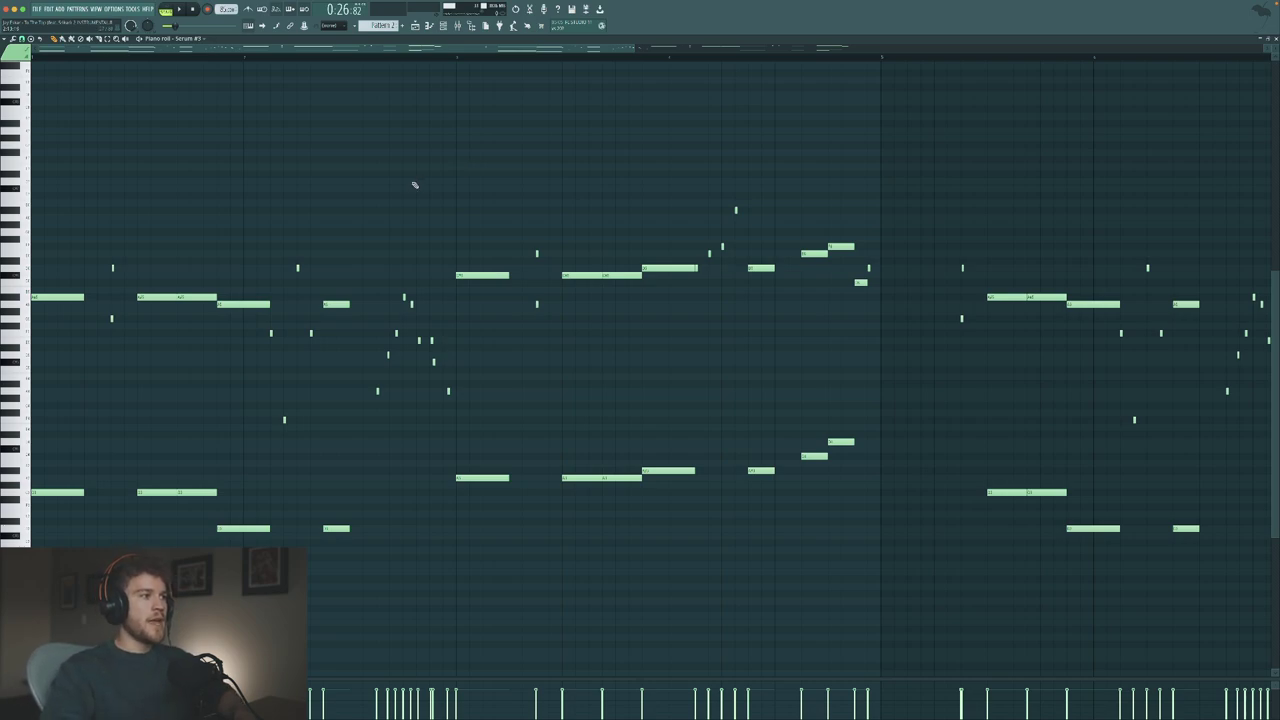
- Select the short fill notes of the rising and falling run one after another to trace its contour, and clear the selection
{"action": "scroll", "coordinate": [395, 249], "scroll_direction": "up", "scroll_amount": 5}
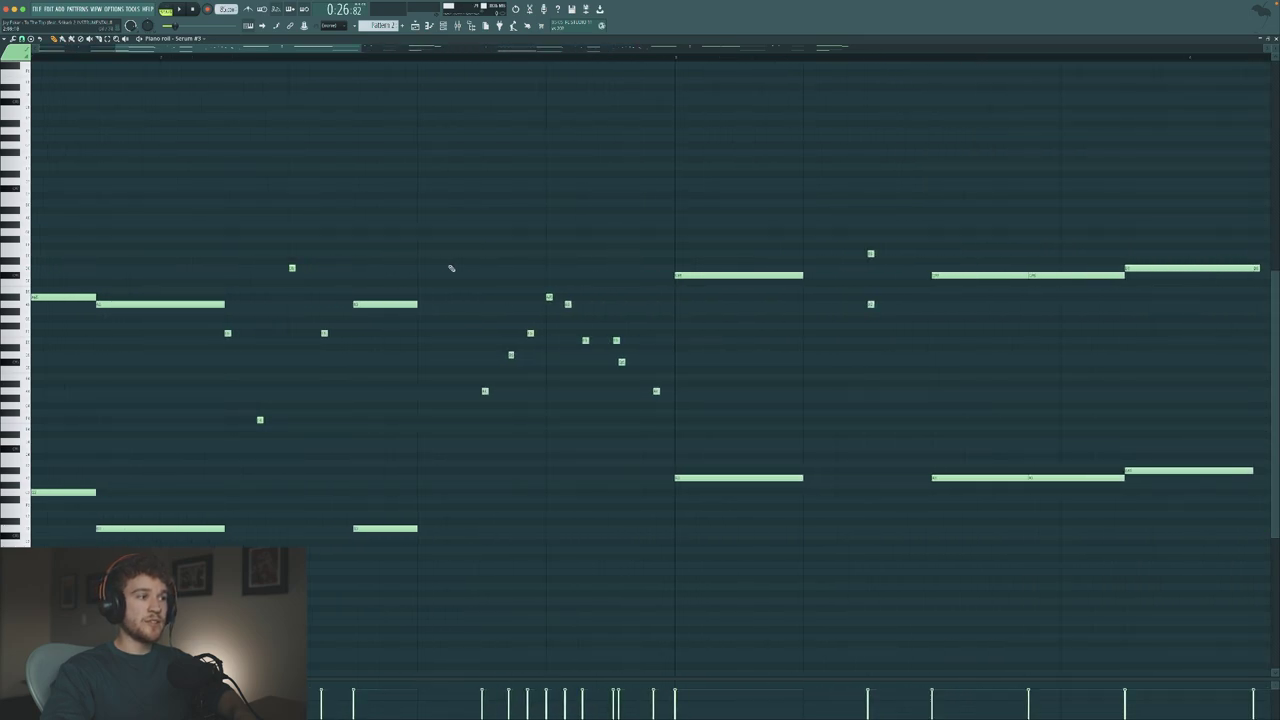
{"action": "scroll", "coordinate": [560, 267], "scroll_direction": "up", "scroll_amount": 1}
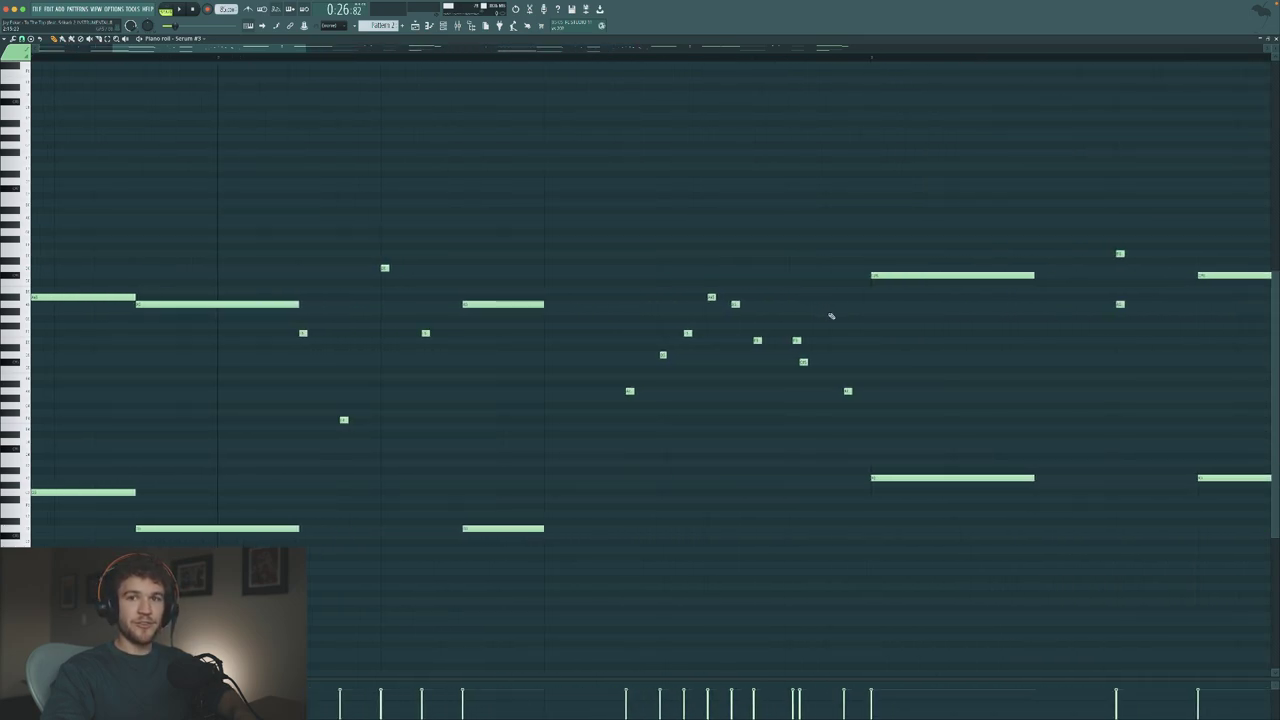
{"action": "scroll", "coordinate": [772, 328], "scroll_direction": "down", "scroll_amount": 2}
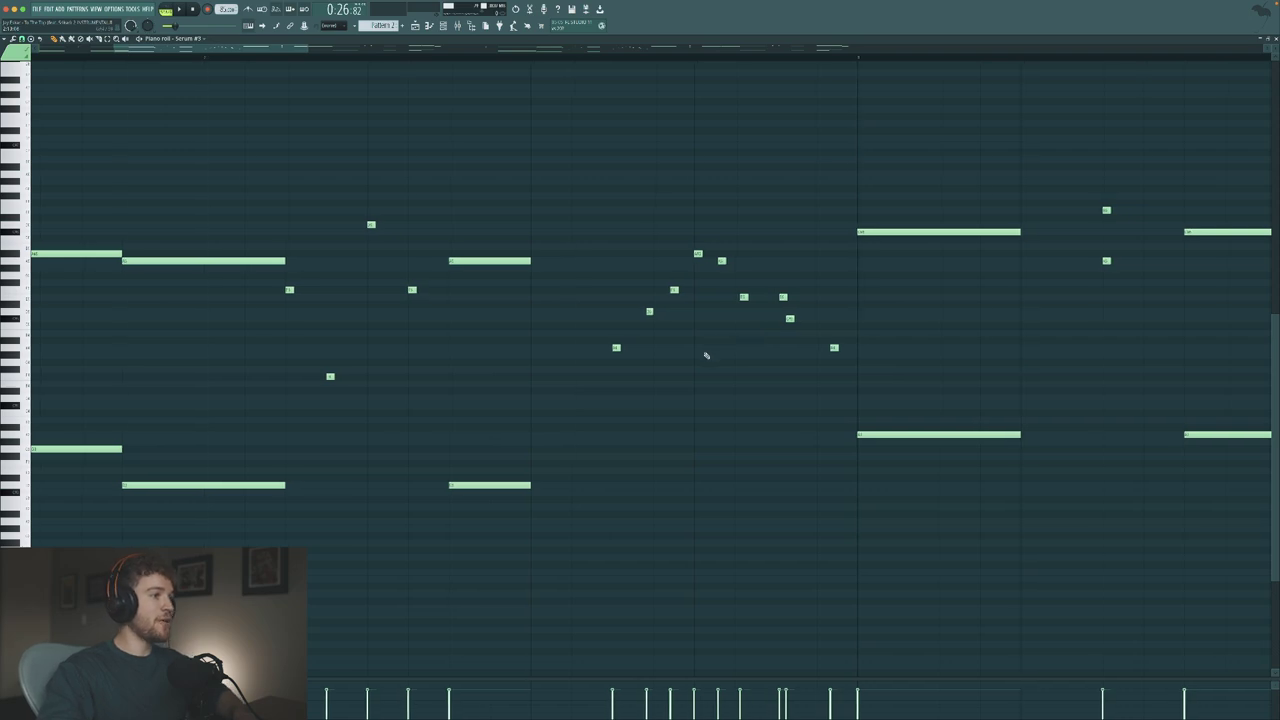
{"action": "scroll", "coordinate": [704, 355], "scroll_direction": "right", "scroll_amount": 2}
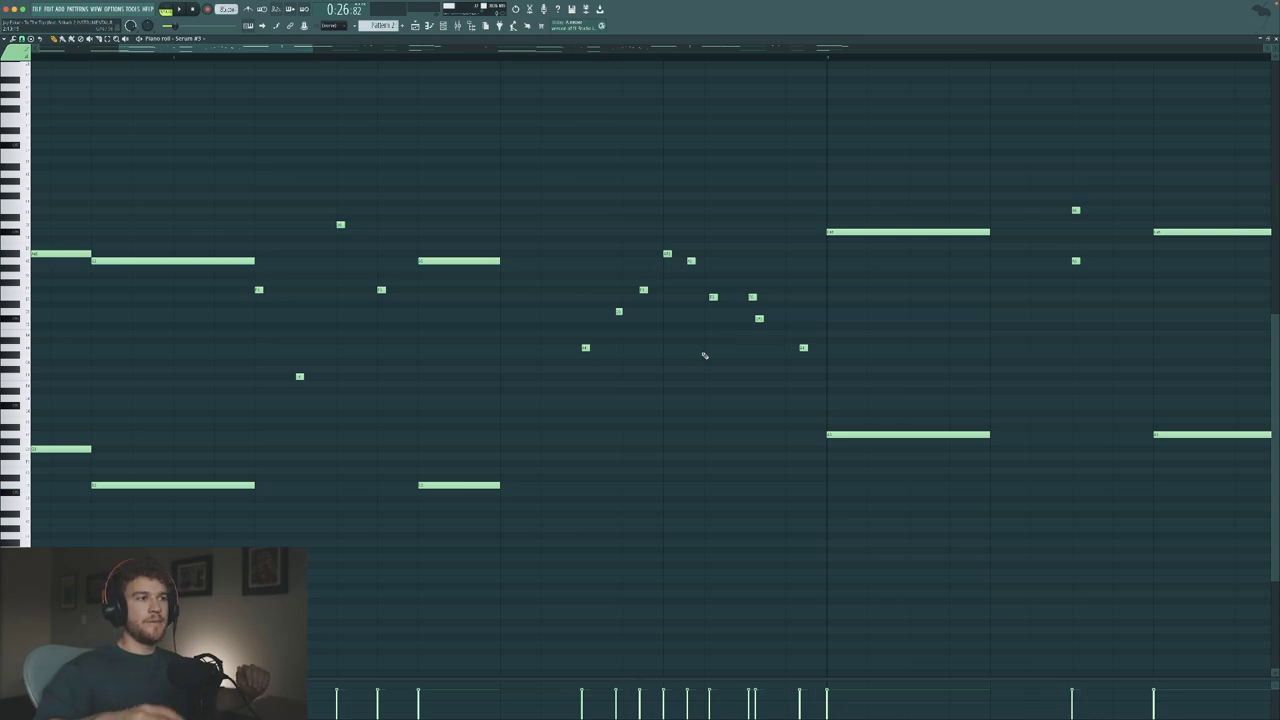
{"action": "left_click_drag", "start_coordinate": [598, 370], "coordinate": [563, 315]}
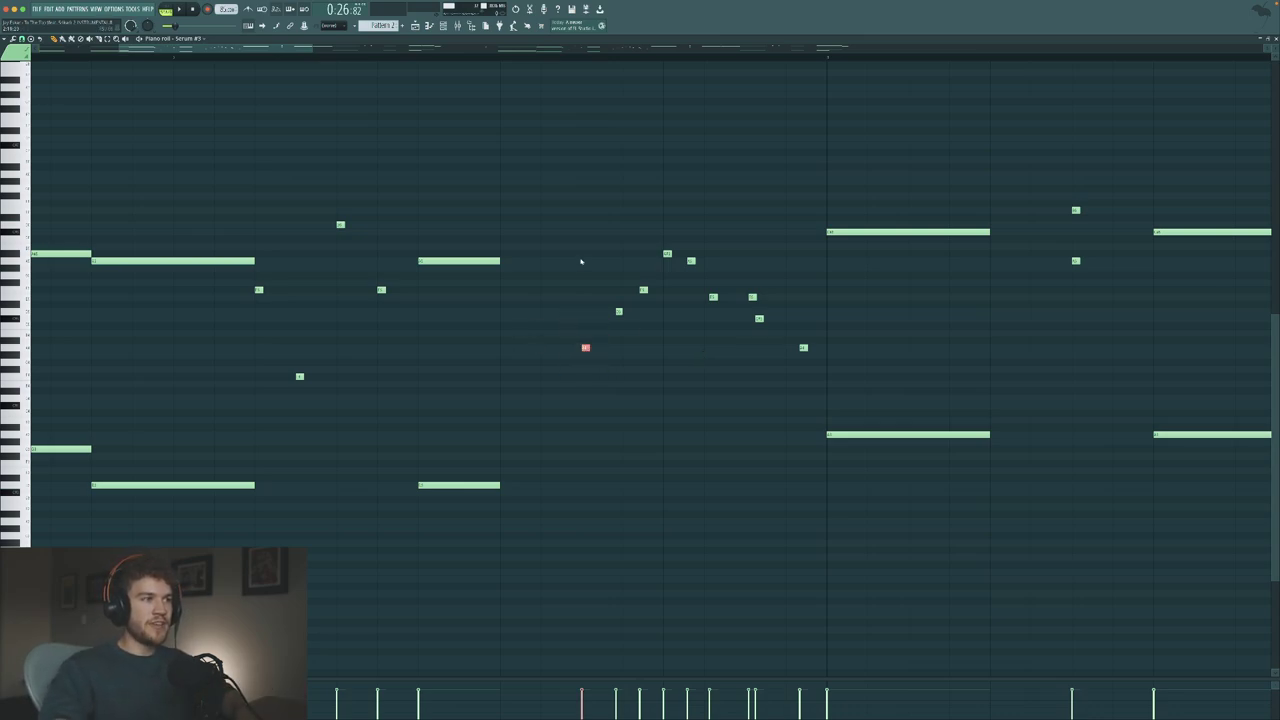
{"action": "left_click", "coordinate": [619, 313]}
{"action": "left_click", "coordinate": [643, 290]}
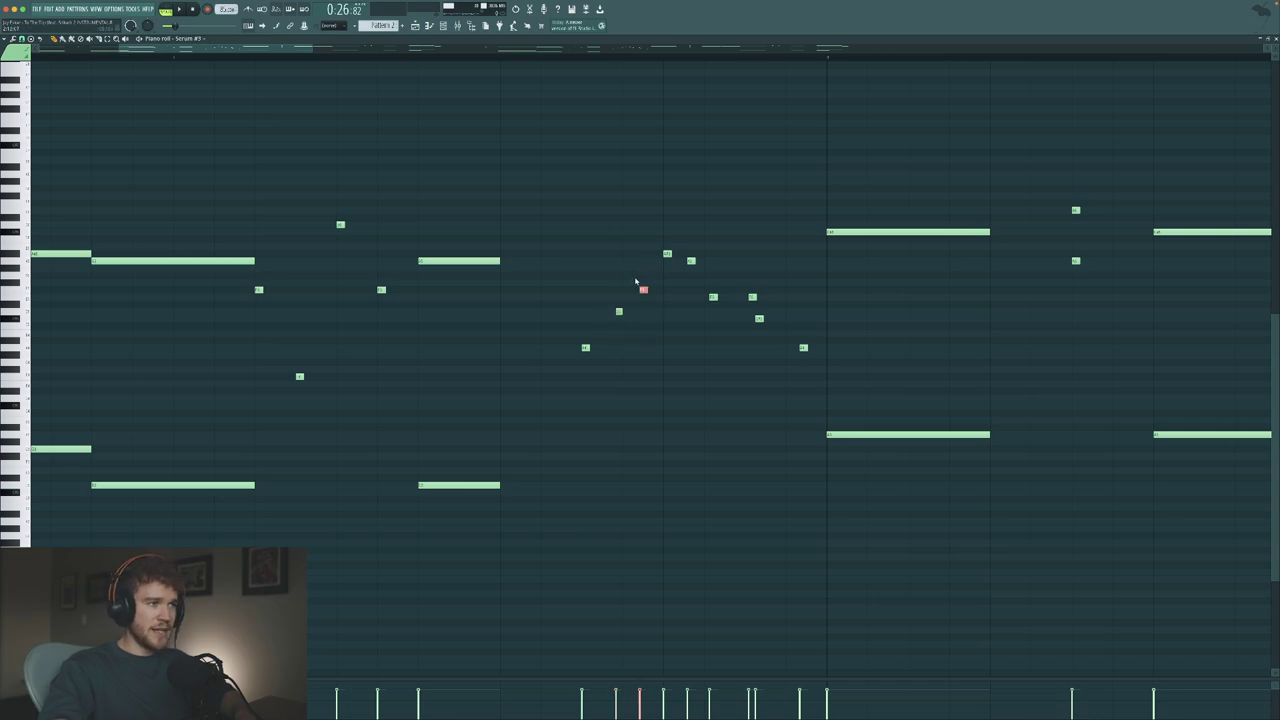
{"action": "left_click", "coordinate": [667, 254]}
{"action": "left_click", "coordinate": [691, 261]}
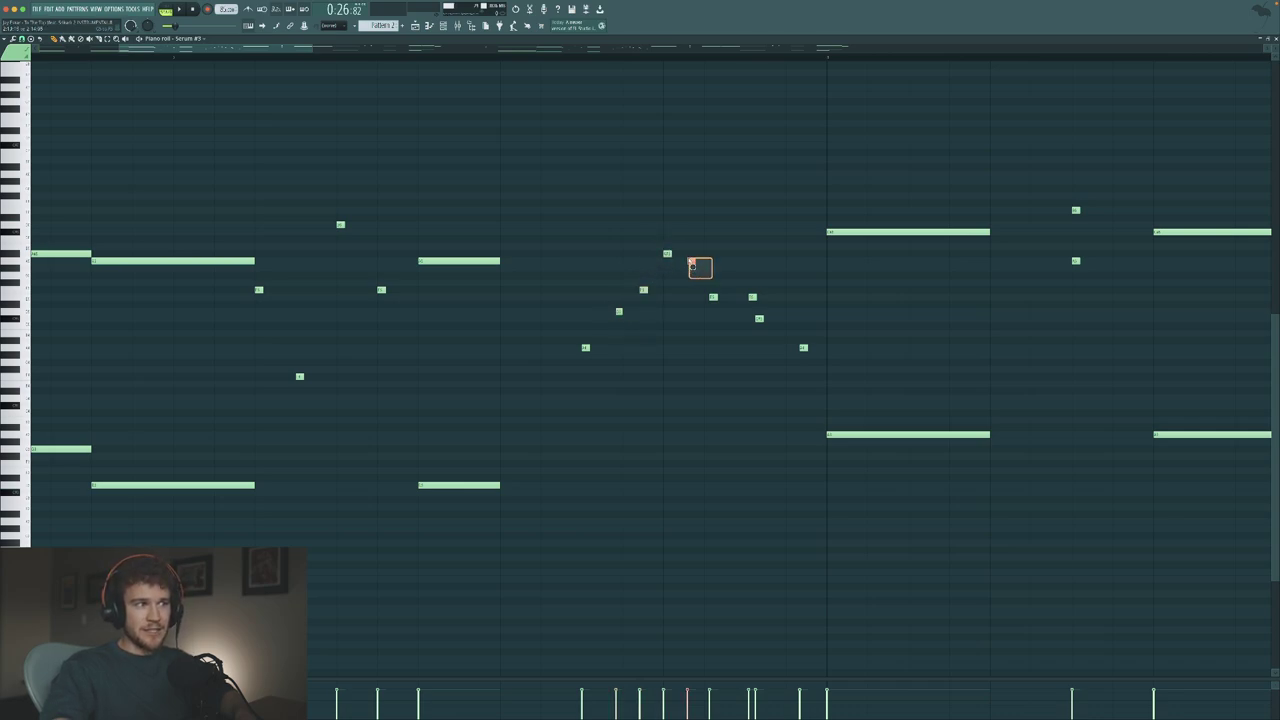
{"action": "left_click", "coordinate": [713, 297]}
{"action": "left_click", "coordinate": [752, 297]}
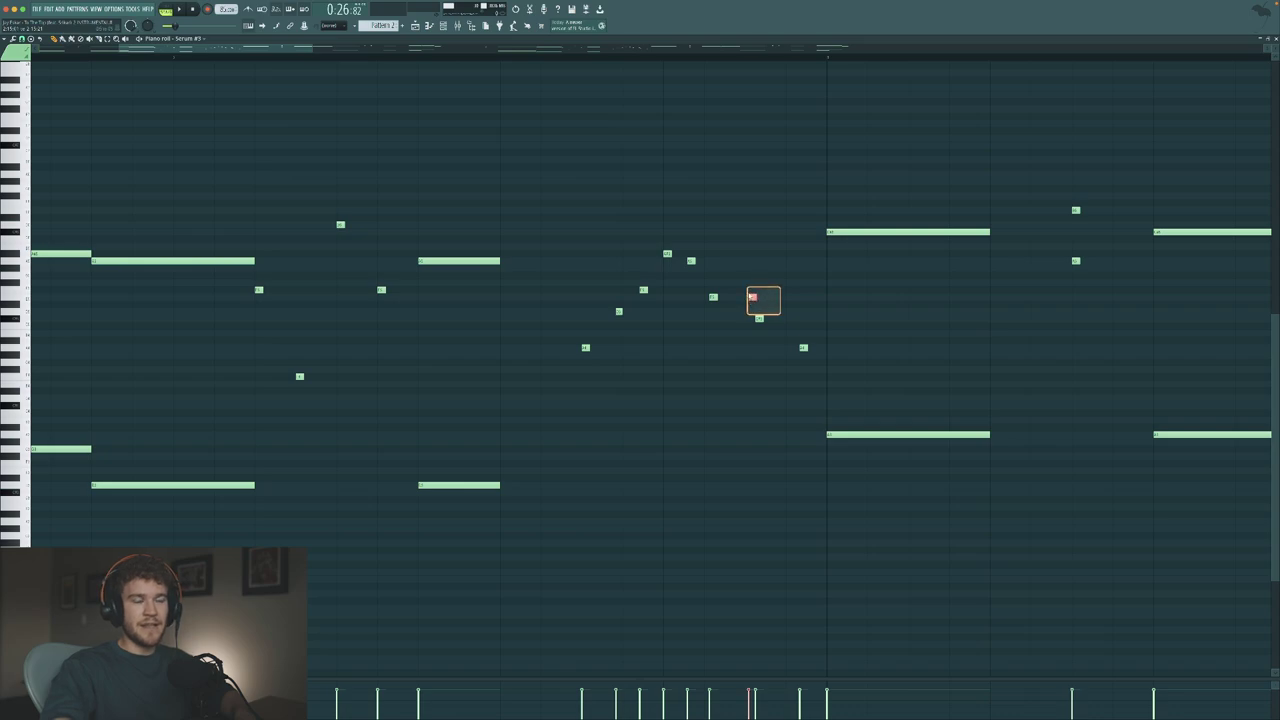
{"action": "left_click_drag", "start_coordinate": [775, 331], "coordinate": [747, 279]}
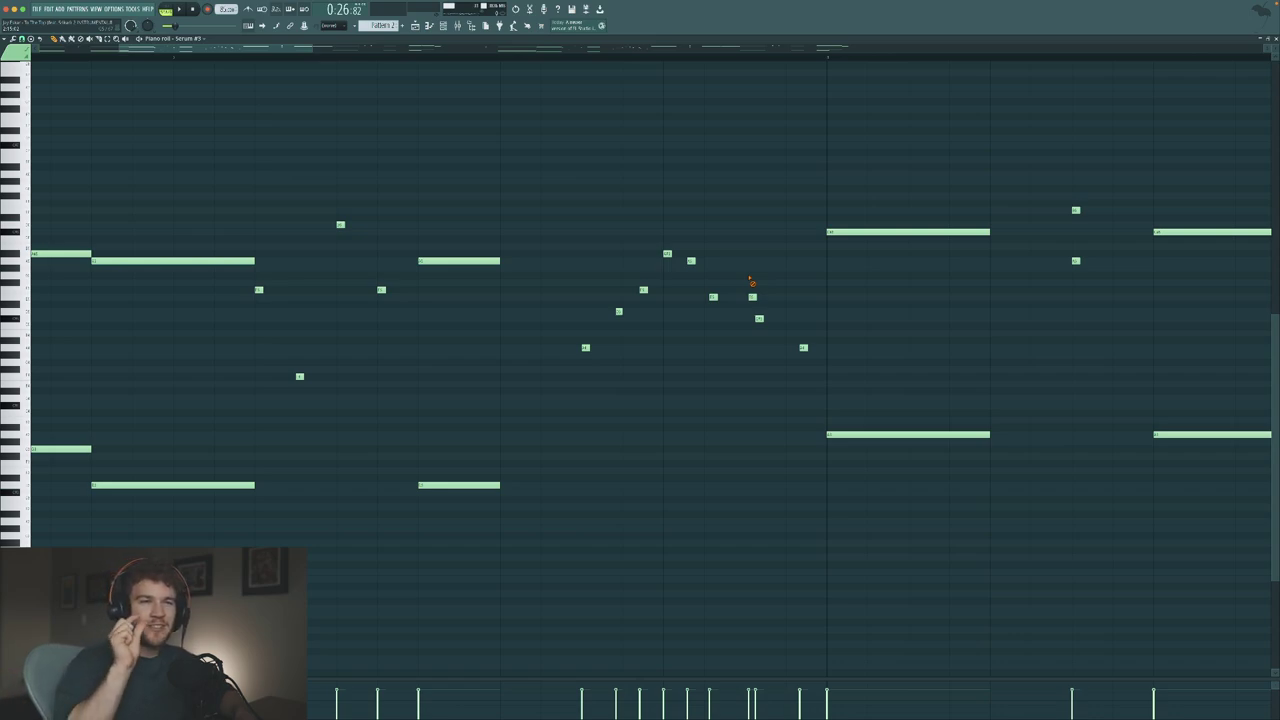
- Examine how the short fill notes sit between the long stacked bass notes across the pattern
{"action": "scroll", "coordinate": [750, 280], "scroll_direction": "right", "scroll_amount": 1}
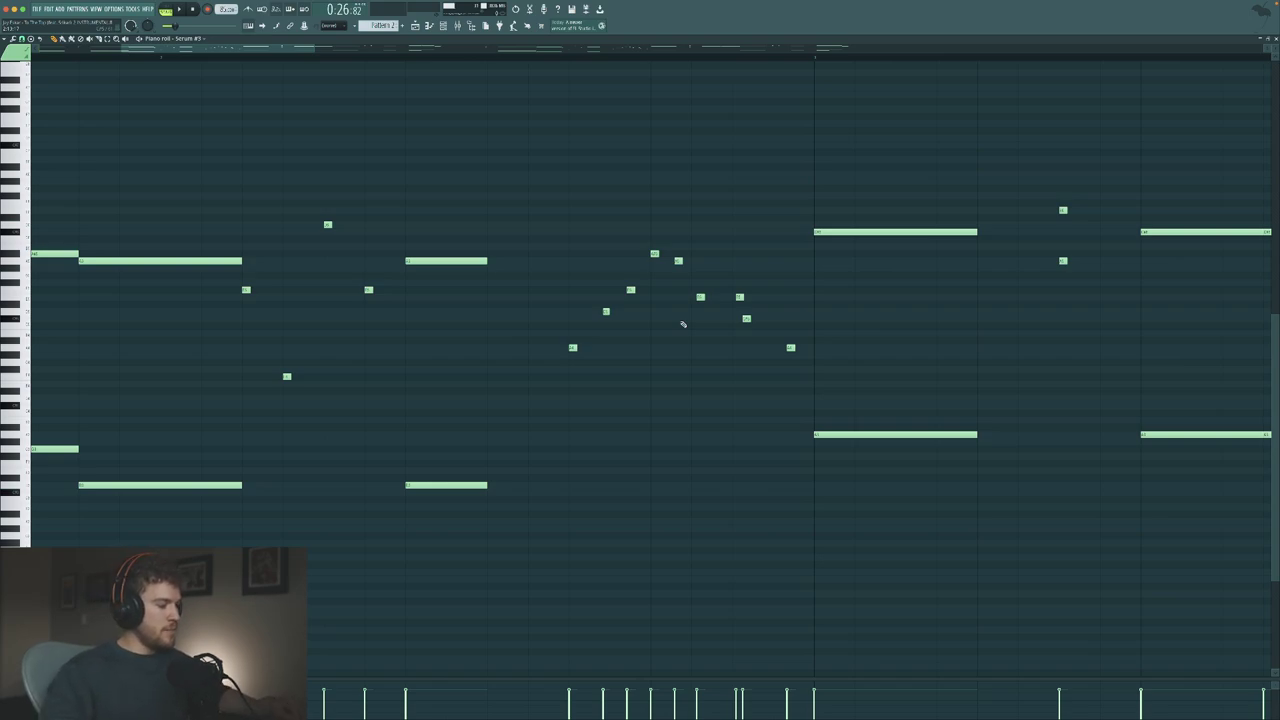
{"action": "scroll", "coordinate": [683, 324], "scroll_direction": "left", "scroll_amount": 5}
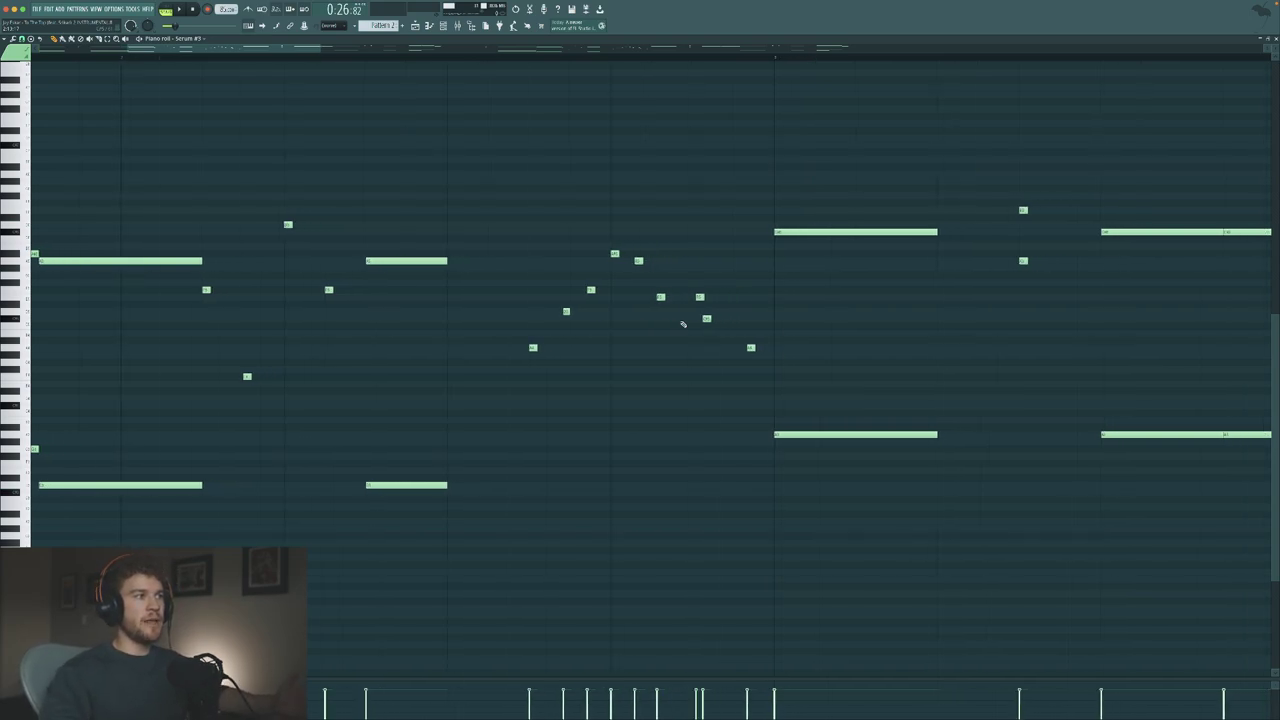
{"action": "scroll", "coordinate": [683, 324], "scroll_direction": "left", "scroll_amount": 3}
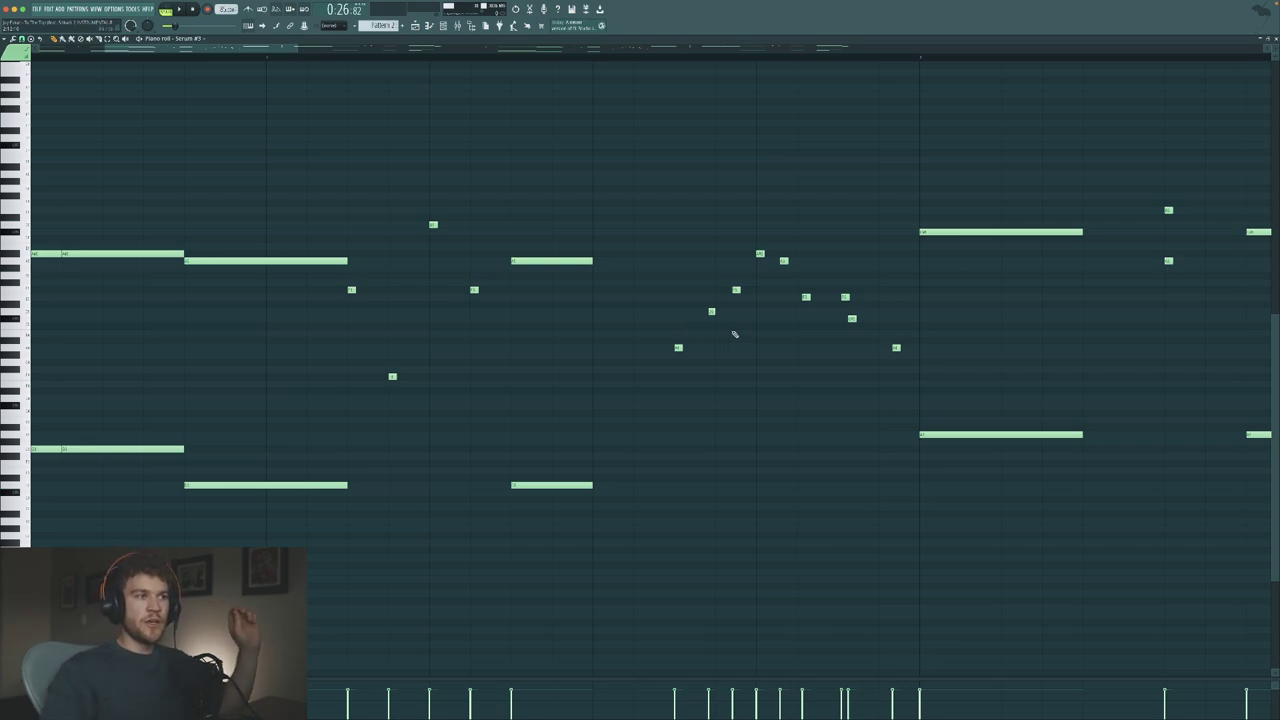
{"action": "scroll", "coordinate": [734, 334], "scroll_direction": "right", "scroll_amount": 1}
{"action": "scroll", "coordinate": [732, 336], "scroll_direction": "right", "scroll_amount": 2}
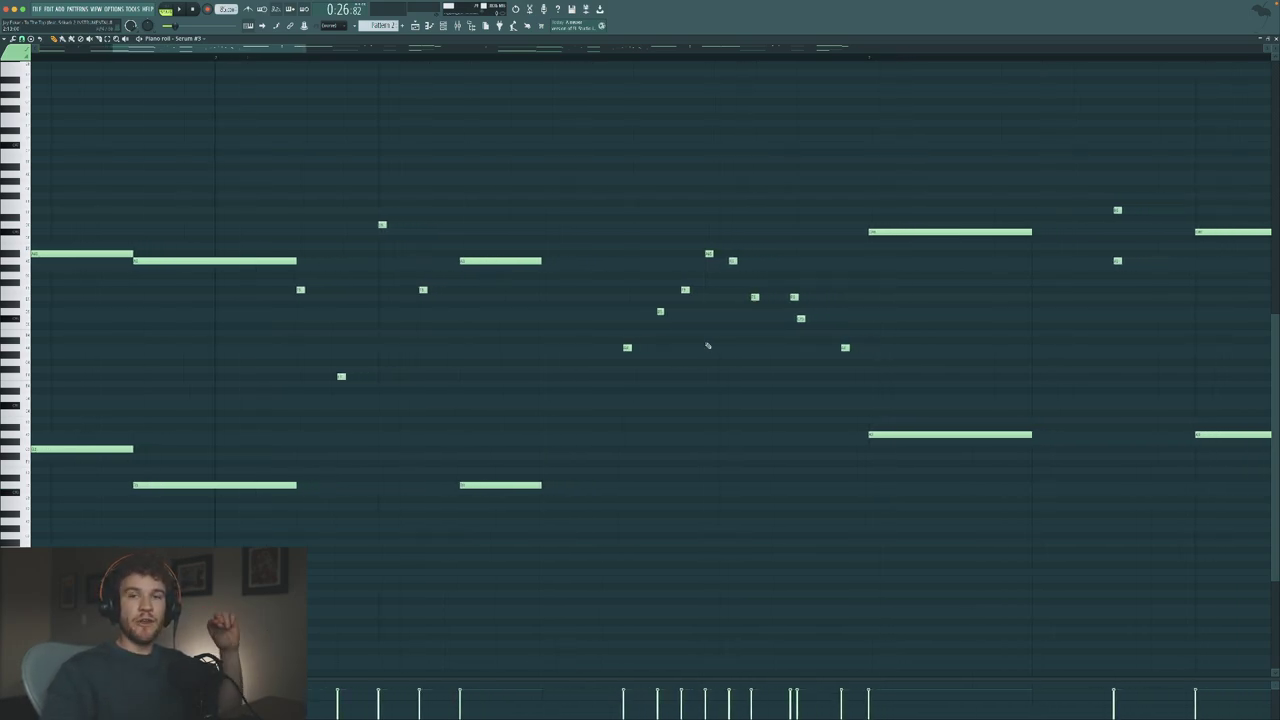
{"action": "scroll", "coordinate": [726, 351], "scroll_direction": "left", "scroll_amount": 8}
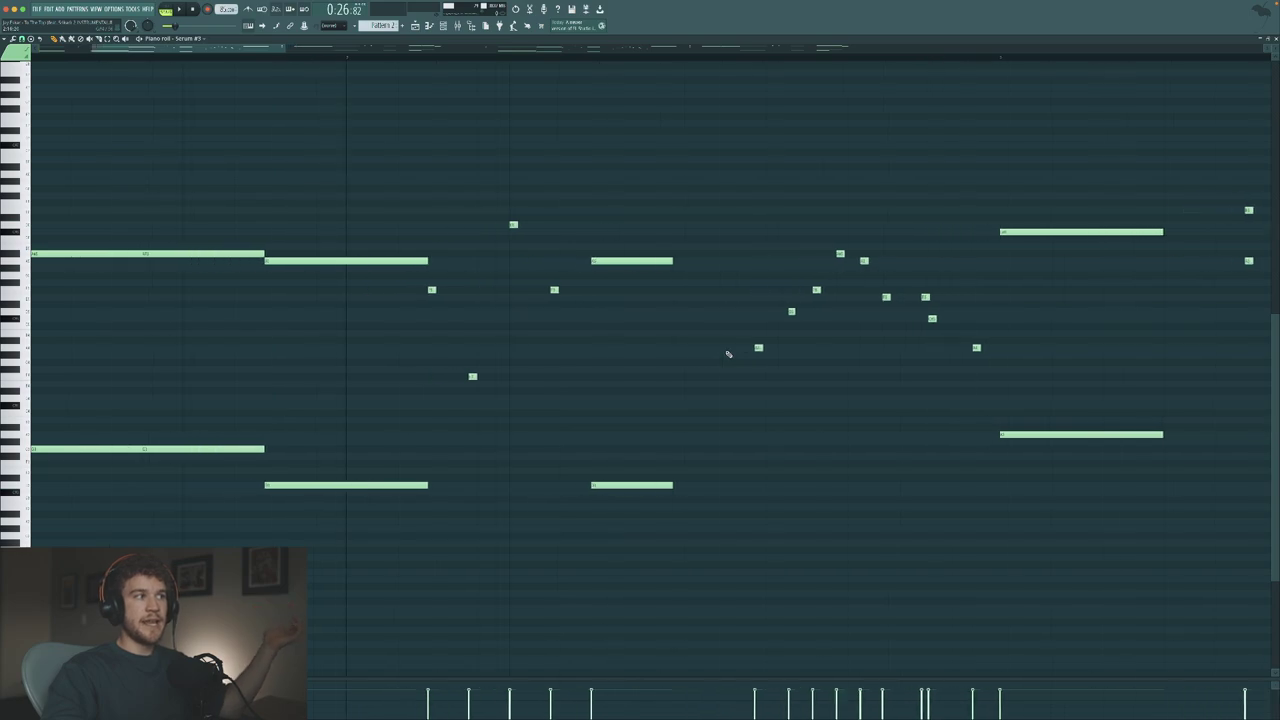
{"action": "scroll", "coordinate": [727, 354], "scroll_direction": "left", "scroll_amount": 7}
{"action": "scroll", "coordinate": [1189, 160], "scroll_direction": "down", "scroll_amount": 2}
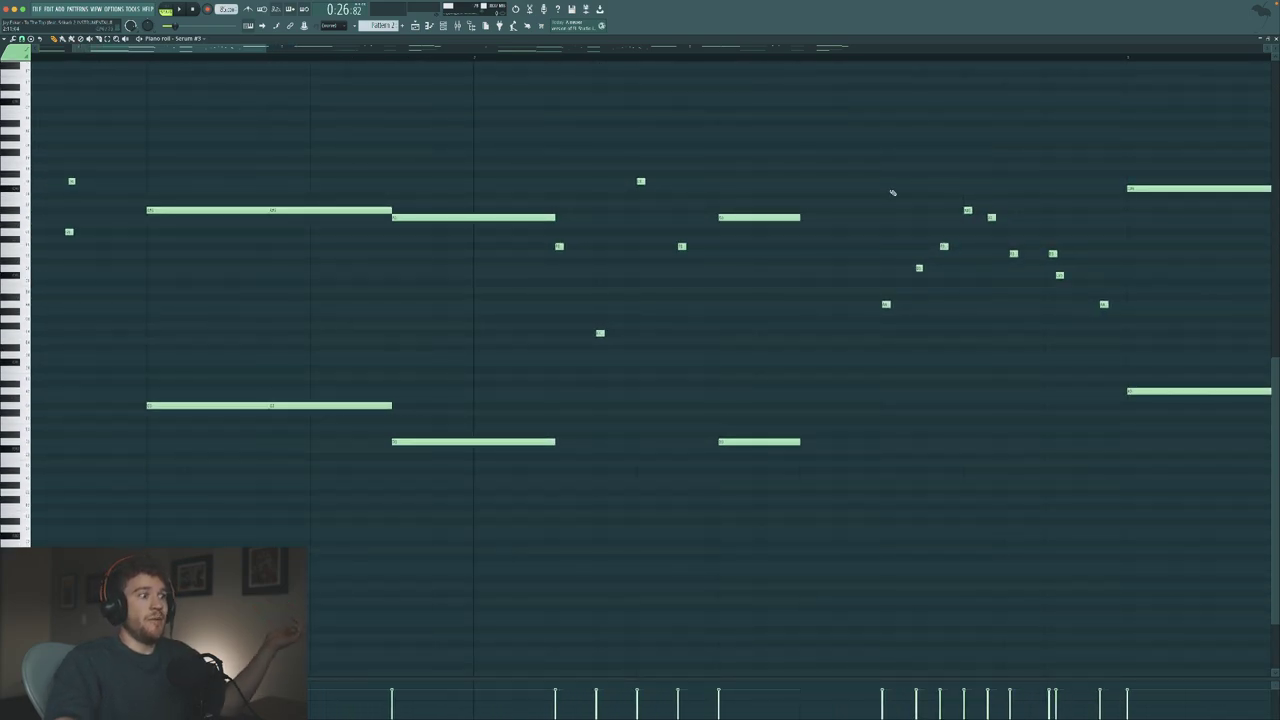
{"action": "scroll", "coordinate": [892, 192], "scroll_direction": "up", "scroll_amount": 4}
{"action": "scroll", "coordinate": [427, 305], "scroll_direction": "down", "scroll_amount": 3}
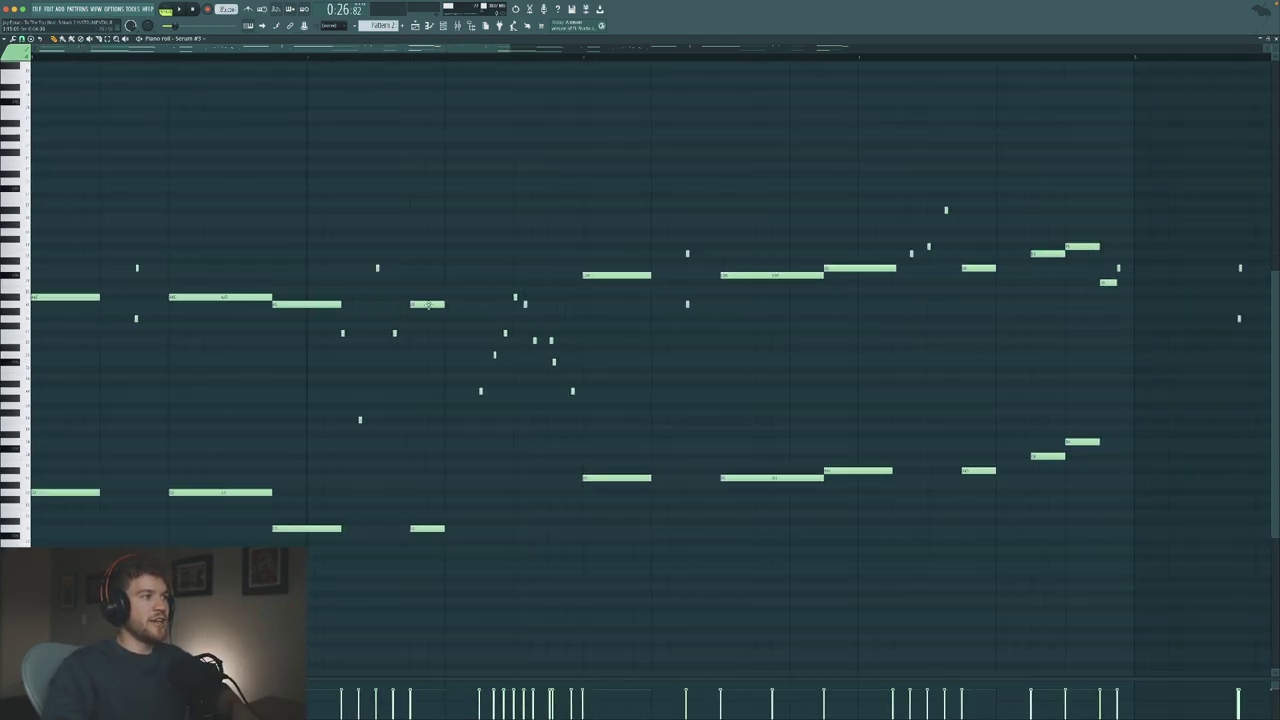
- Return to the playlist arrangement and play the second half of the drop from 0:45
{"action": "left_click", "coordinate": [416, 27]}
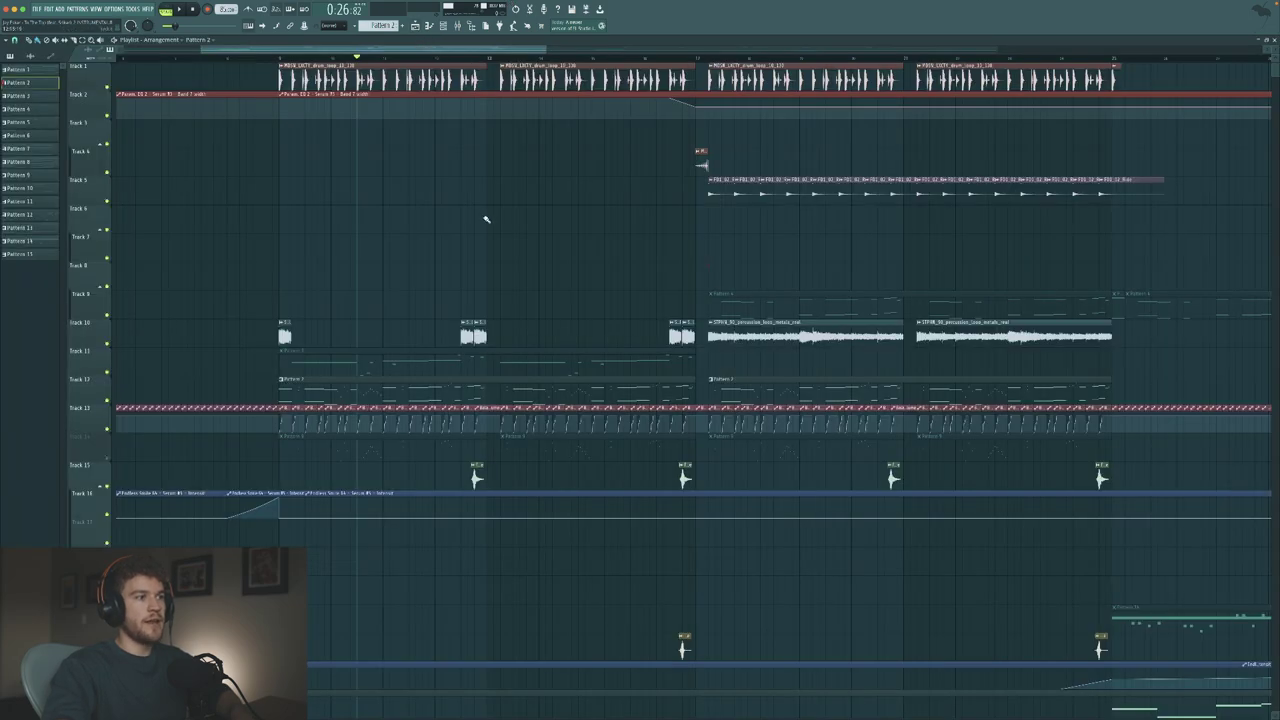
{"action": "left_click", "coordinate": [697, 62]}
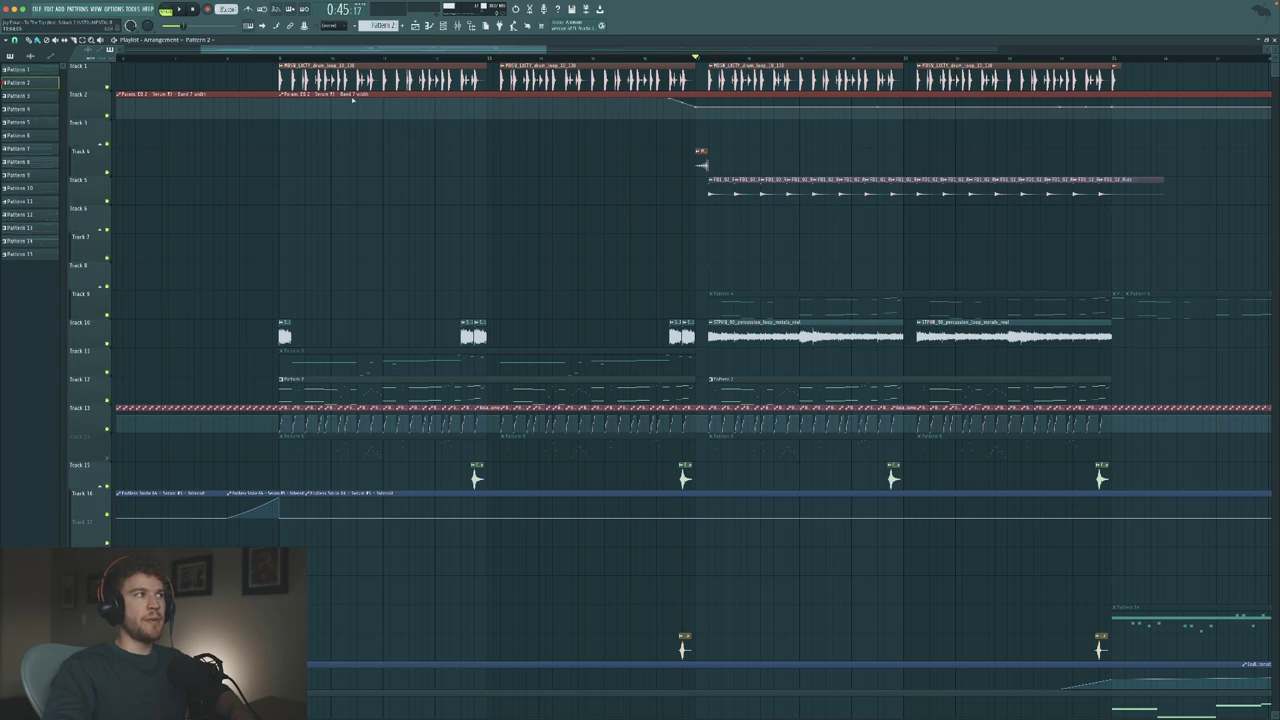
{"action": "key", "text": "space"}
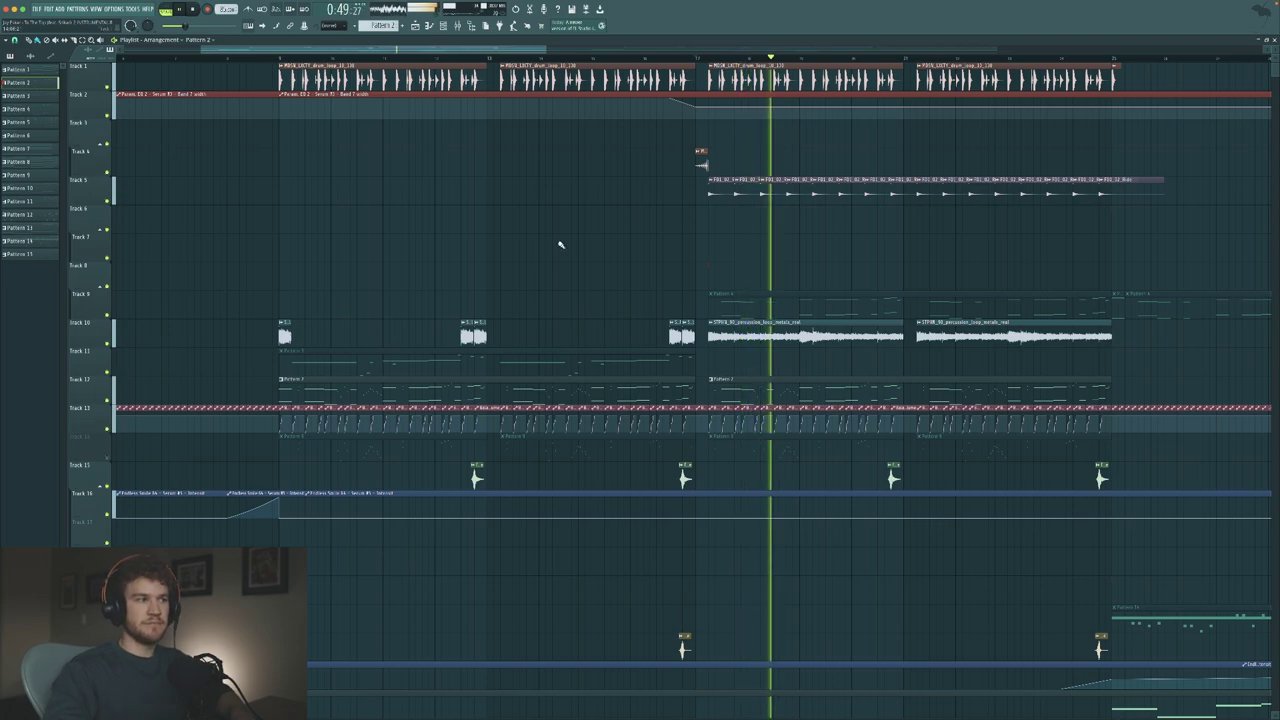
{"action": "key", "text": "space"}
- Show the vocal chops on Track 26 and play the arrangement from 0:33, just before they enter
{"action": "scroll", "coordinate": [520, 245], "scroll_direction": "down", "scroll_amount": 5}
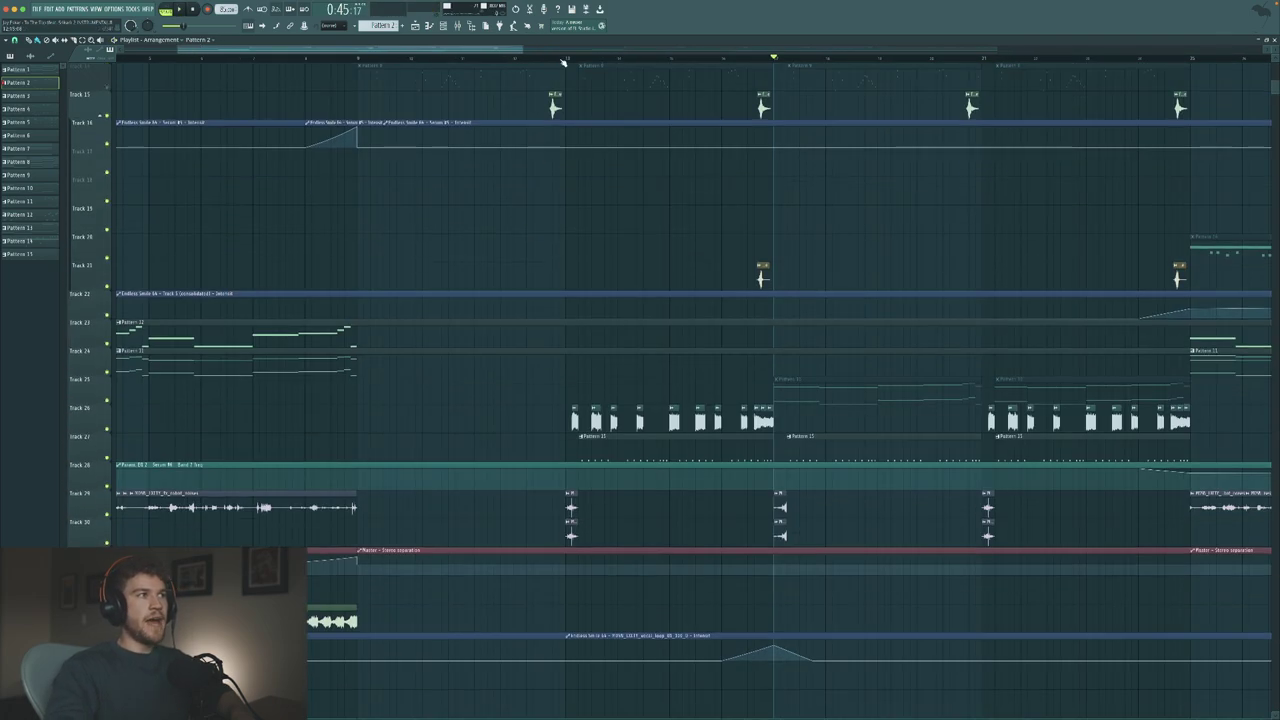
{"action": "left_click", "coordinate": [560, 57]}
{"action": "scroll", "coordinate": [600, 376], "scroll_direction": "down", "scroll_amount": 2}
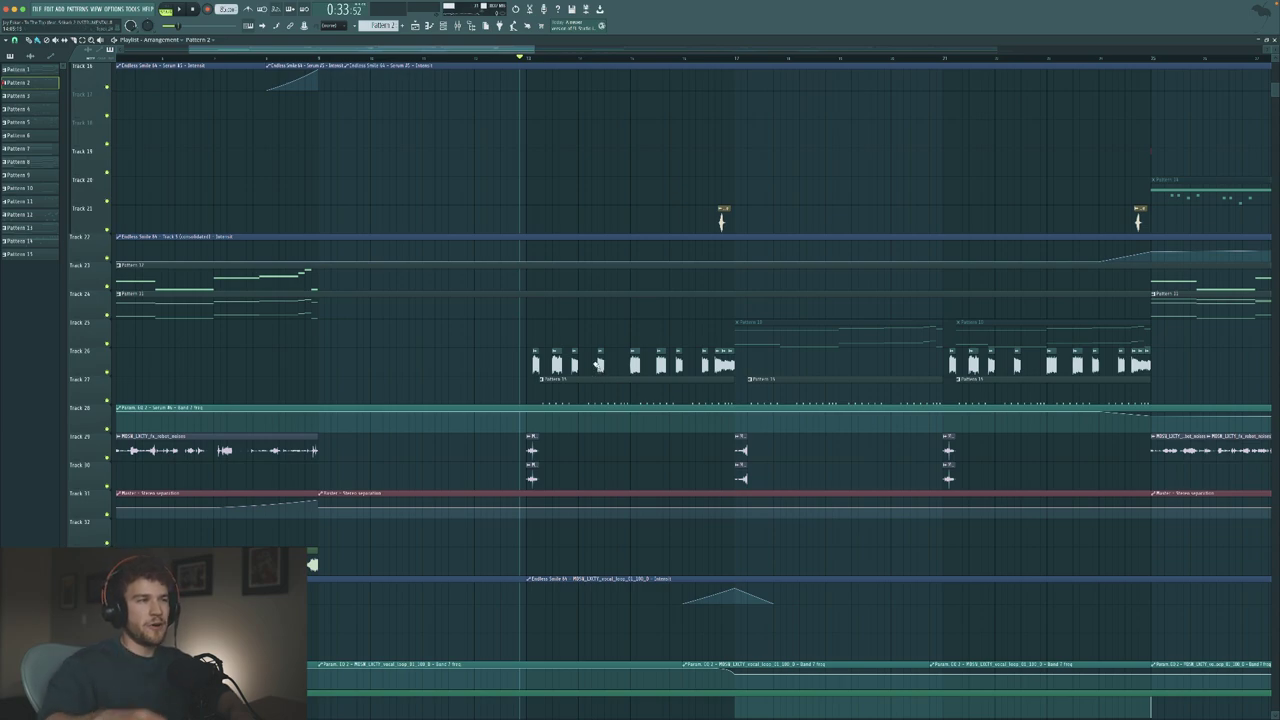
{"action": "key", "text": "space"}
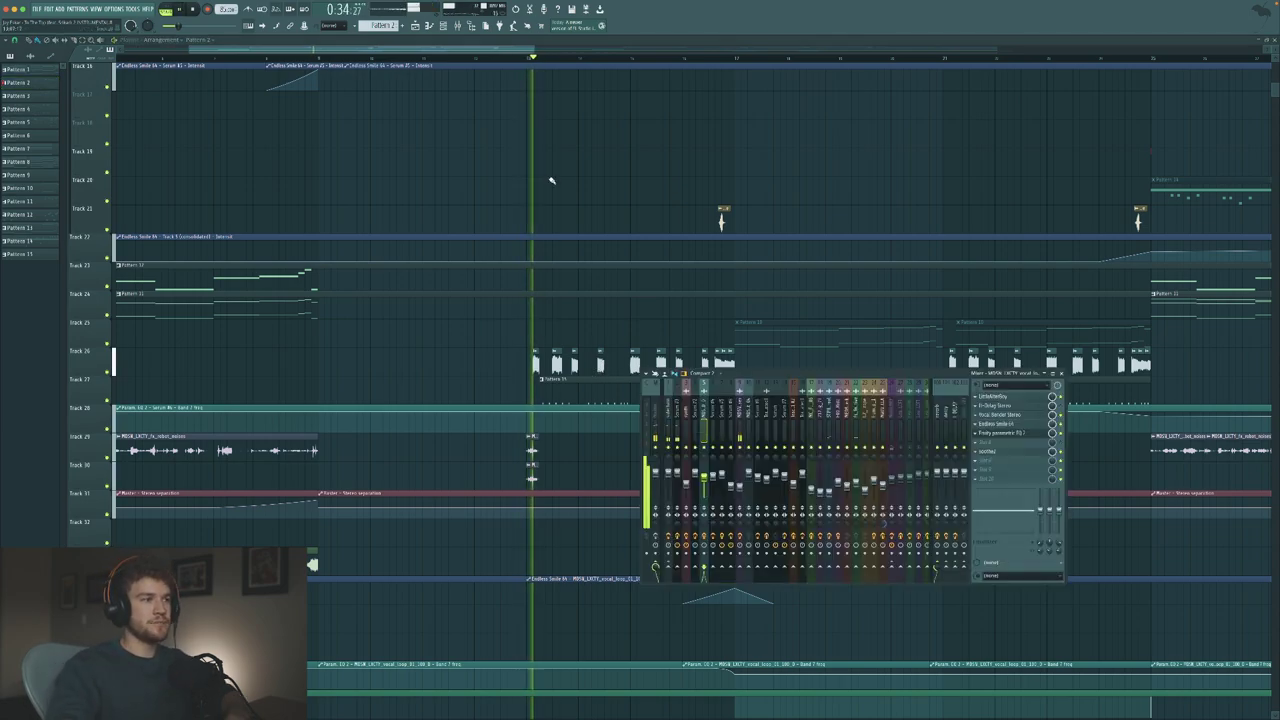
- Inspect the H-Delay and Vocal Bender effects on the vocal loop's mixer channel, checking the Vocal Bender's formant setting
{"action": "key", "text": "F9"}
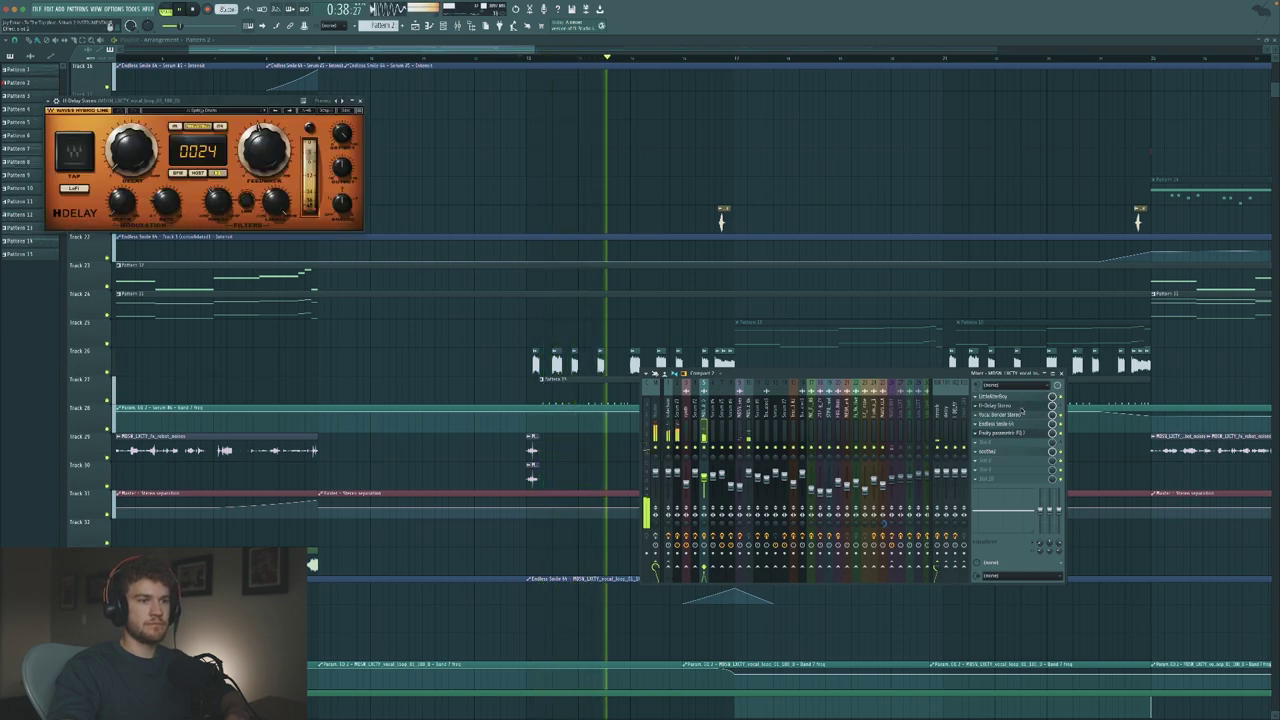
{"action": "left_click", "coordinate": [1020, 408]}
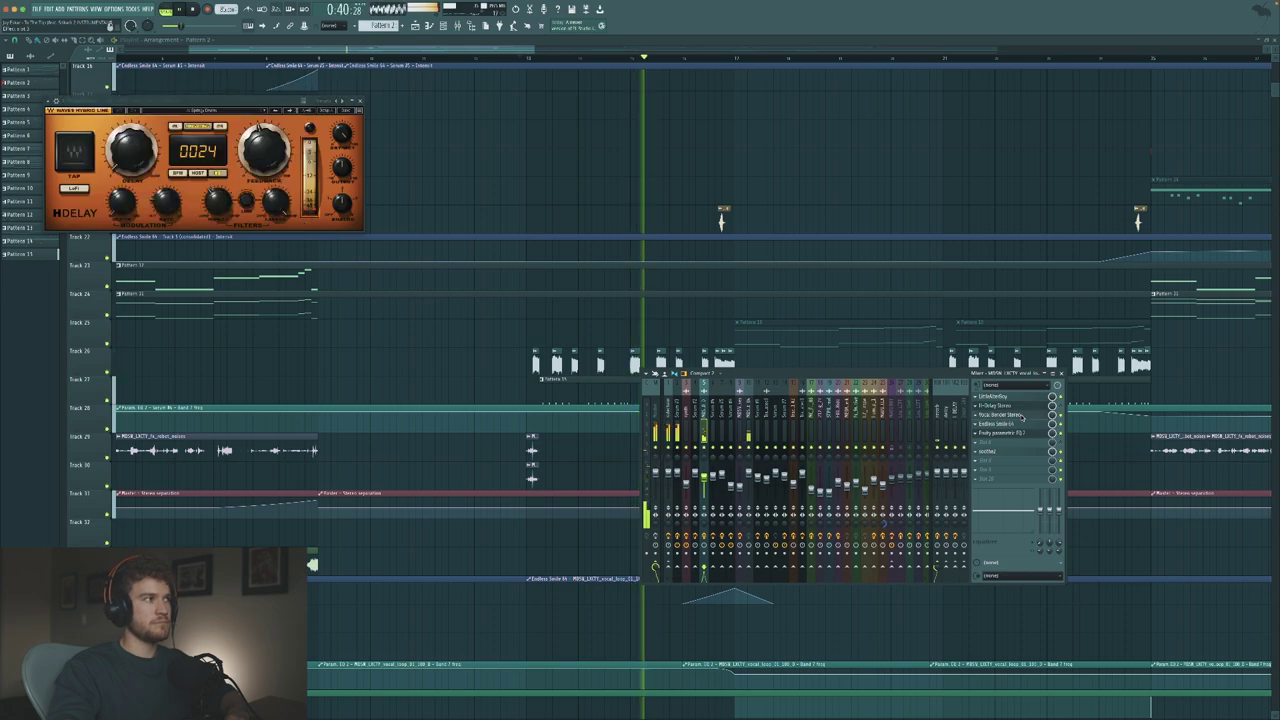
{"action": "key", "text": "space"}
{"action": "left_click", "coordinate": [1027, 416]}
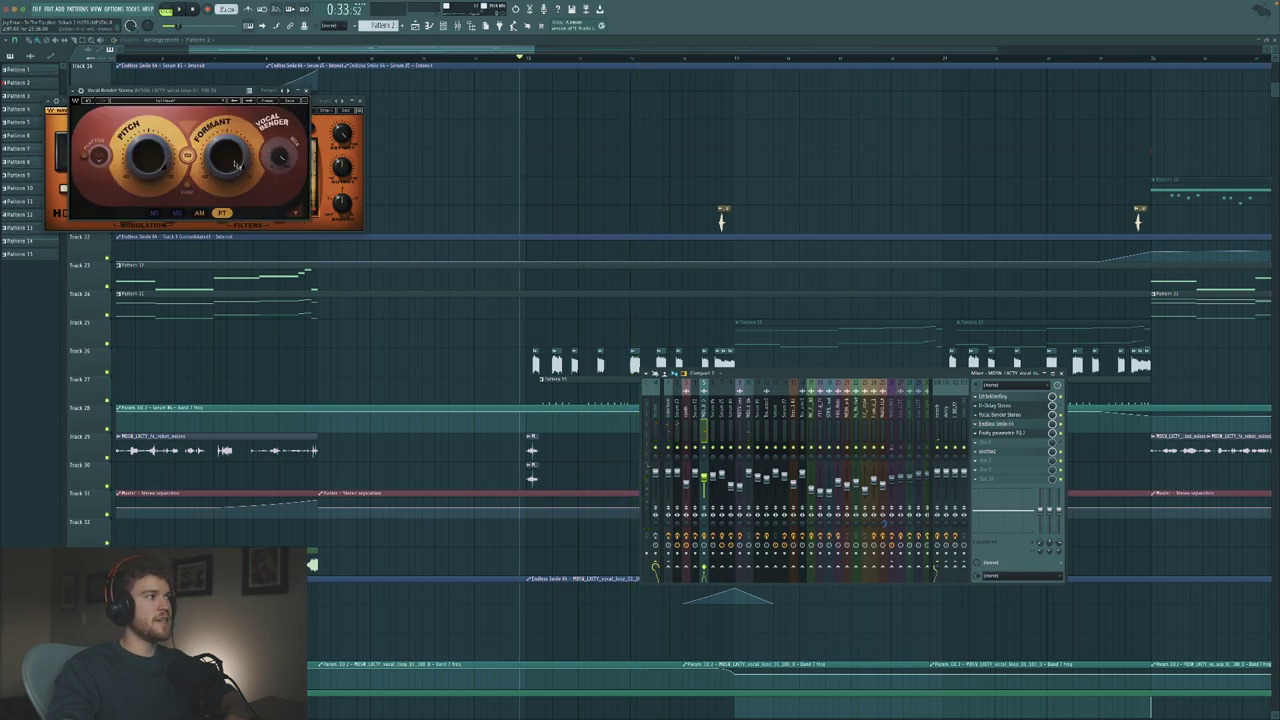
{"action": "left_click", "coordinate": [236, 164]}
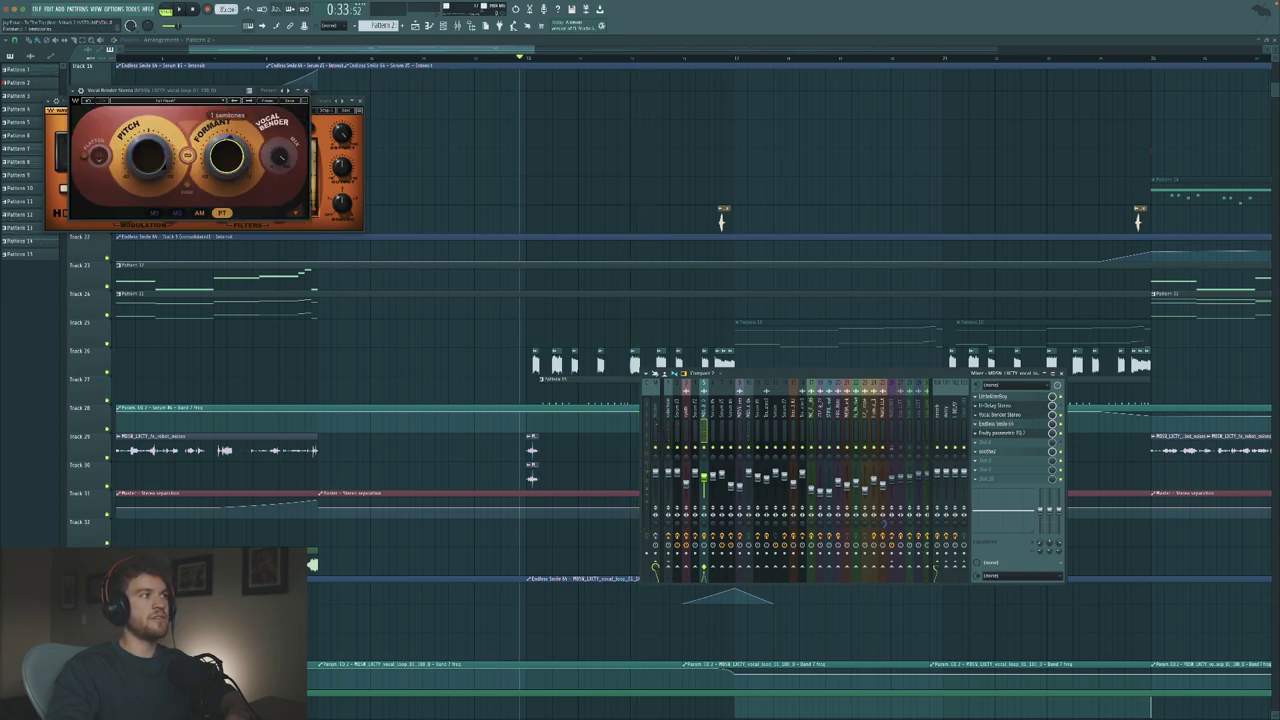
- Replay the vocal chops through their effects, and close both plugin windows and the mixer
{"action": "key", "text": "space"}
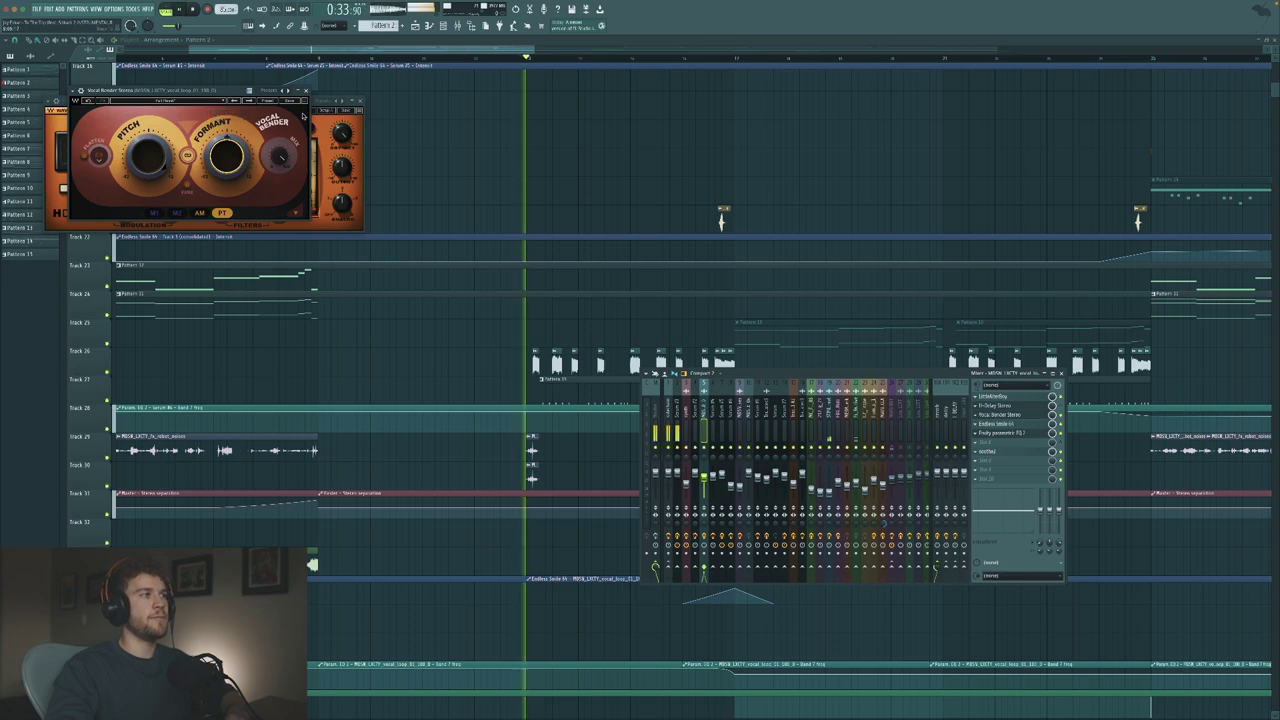
{"action": "left_click", "coordinate": [307, 91]}
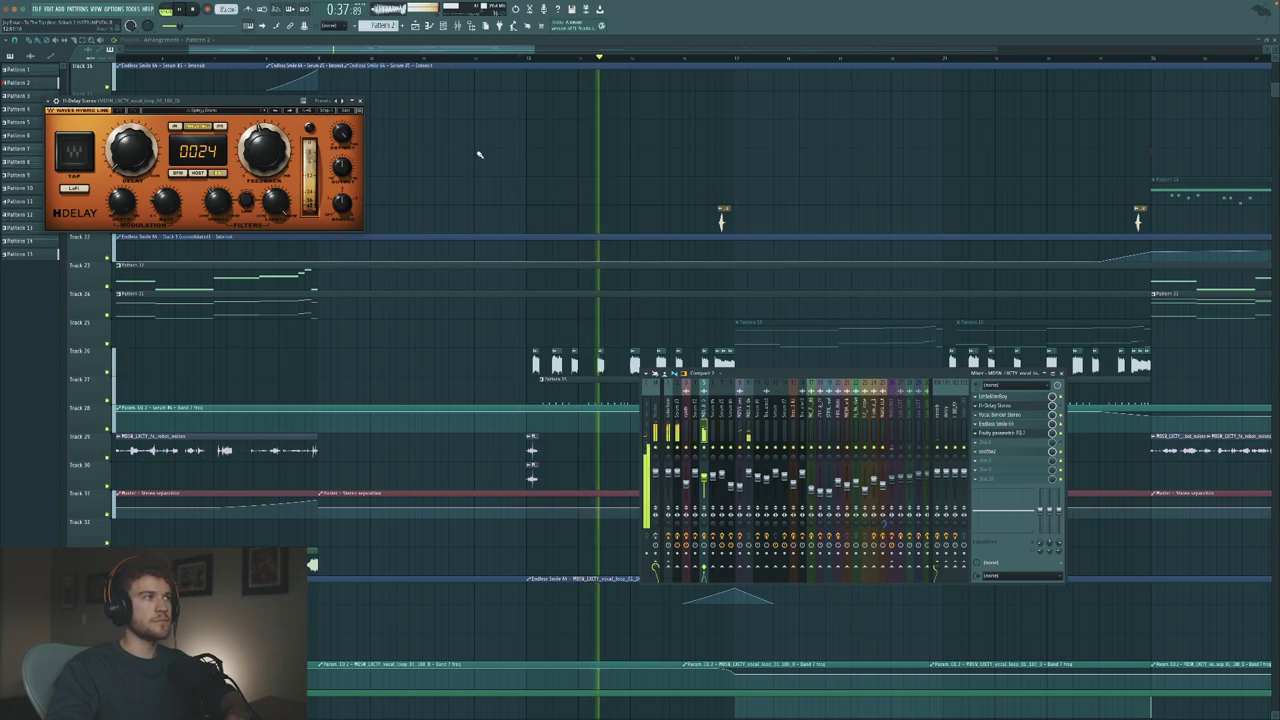
{"action": "left_click", "coordinate": [359, 101]}
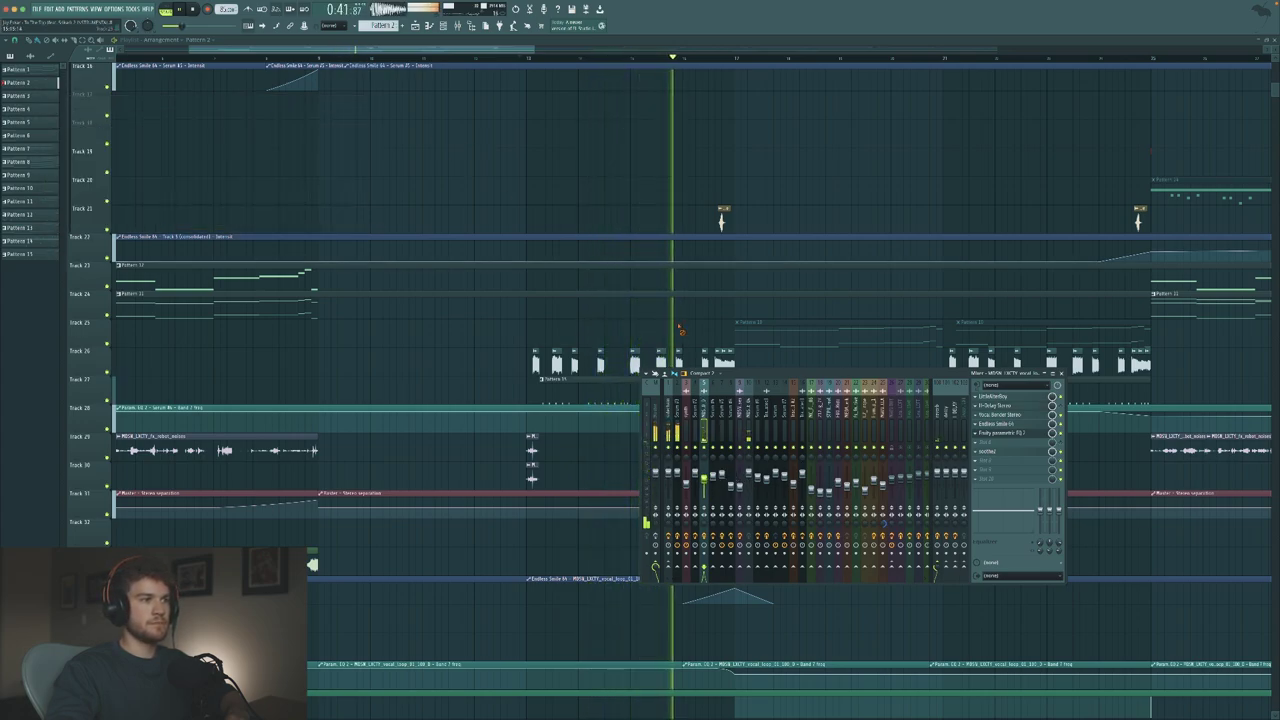
{"action": "key", "text": "F9"}
{"action": "key", "text": "space"}
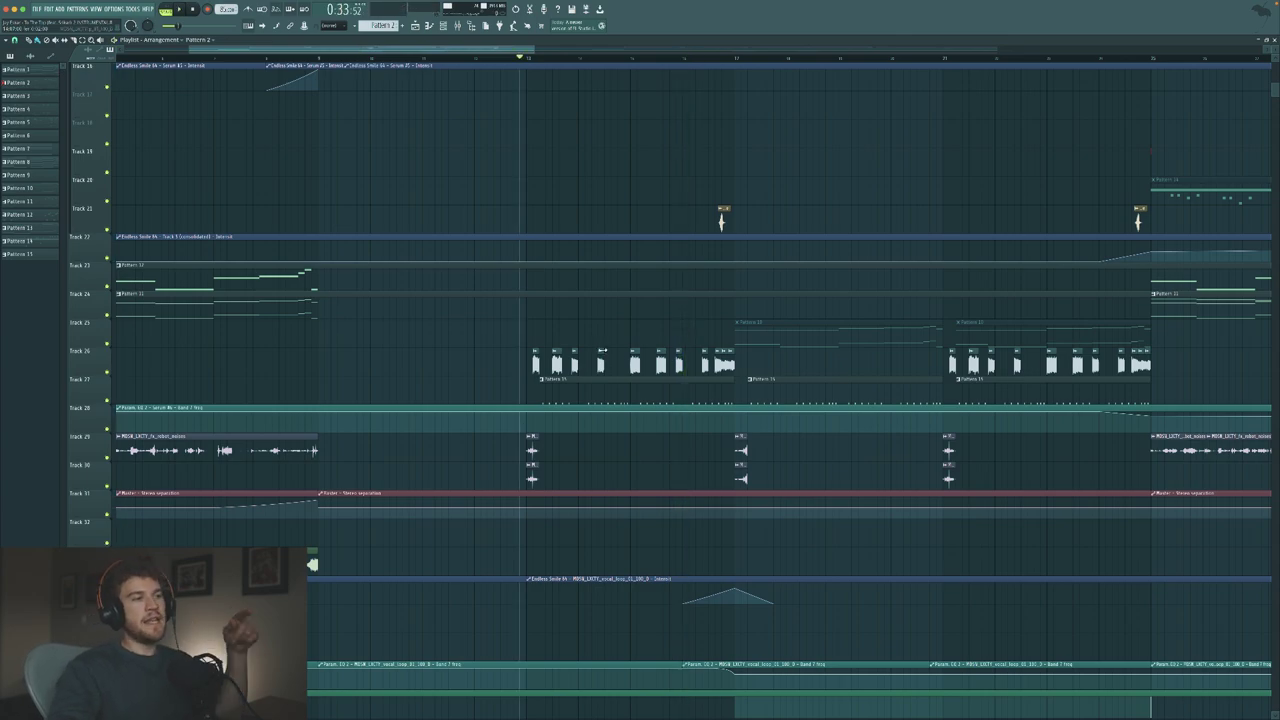
- Move the playhead to the start of the second drop at 1:30
{"action": "scroll", "coordinate": [581, 381], "scroll_direction": "down", "scroll_amount": 1}
{"action": "scroll", "coordinate": [581, 381], "scroll_direction": "up", "scroll_amount": 9}
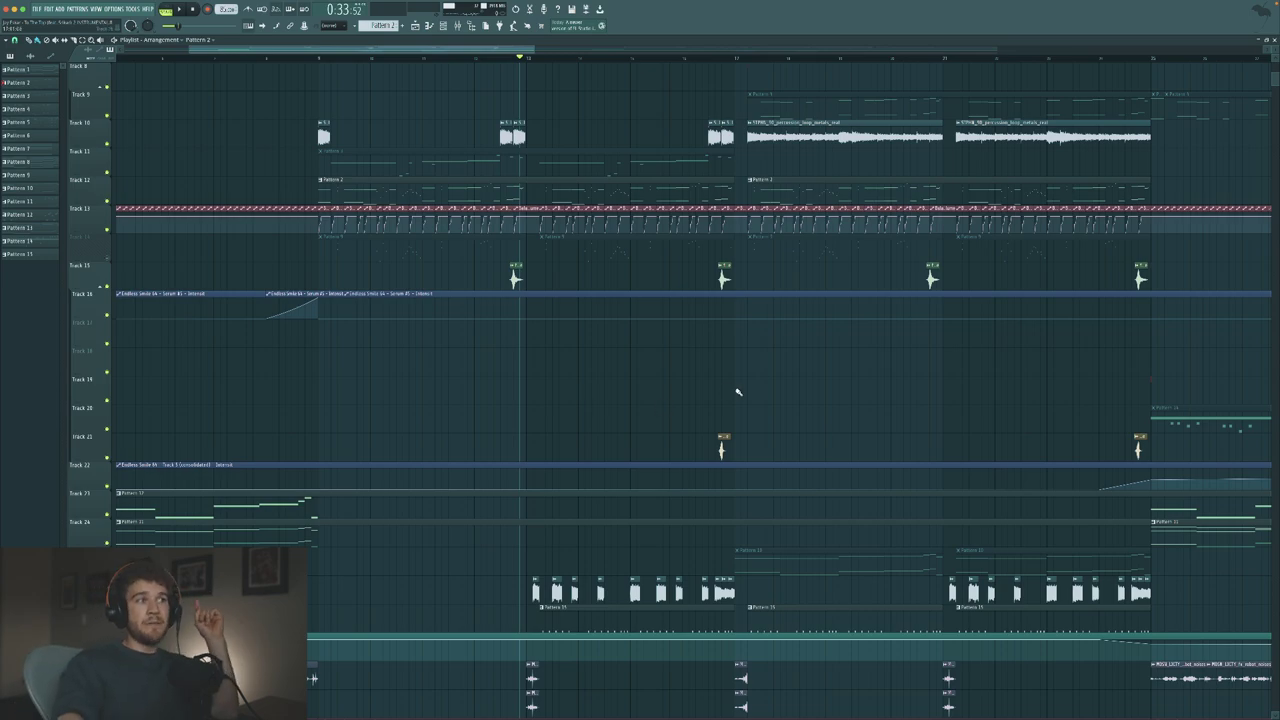
{"action": "scroll", "coordinate": [743, 397], "scroll_direction": "right", "scroll_amount": 5}
{"action": "scroll", "coordinate": [744, 398], "scroll_direction": "right", "scroll_amount": 8}
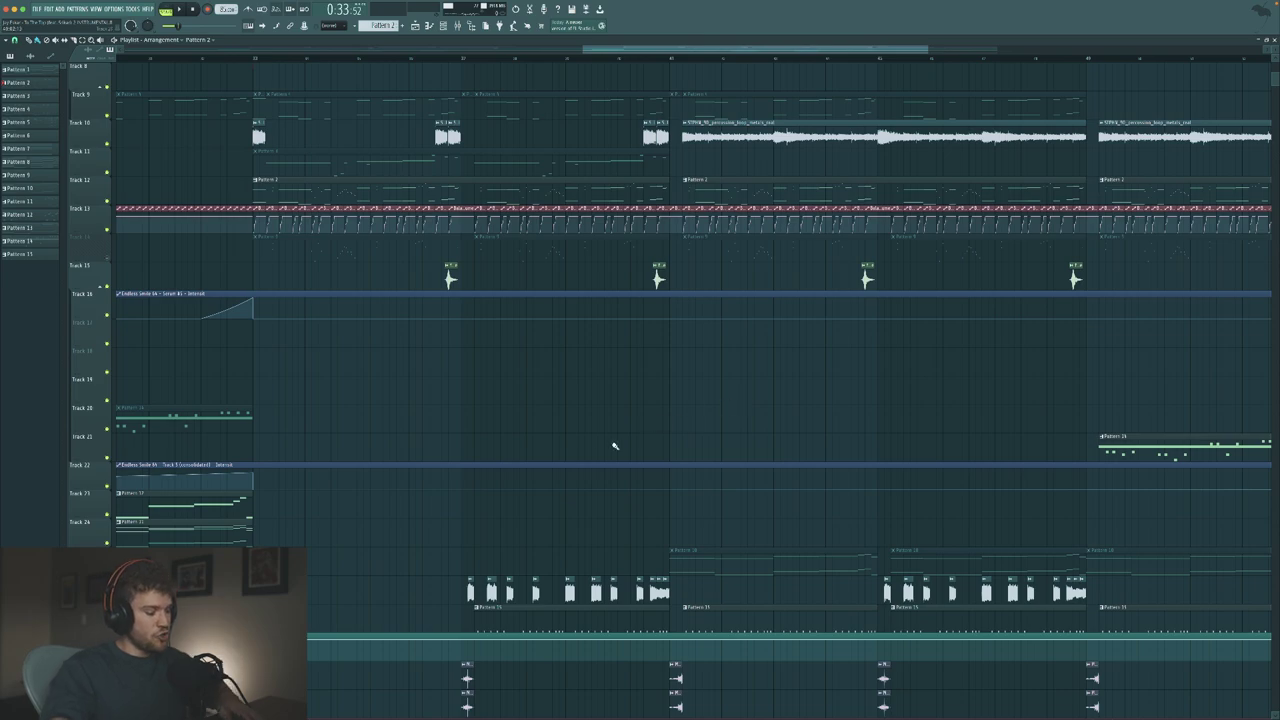
{"action": "scroll", "coordinate": [600, 451], "scroll_direction": "down", "scroll_amount": 4}
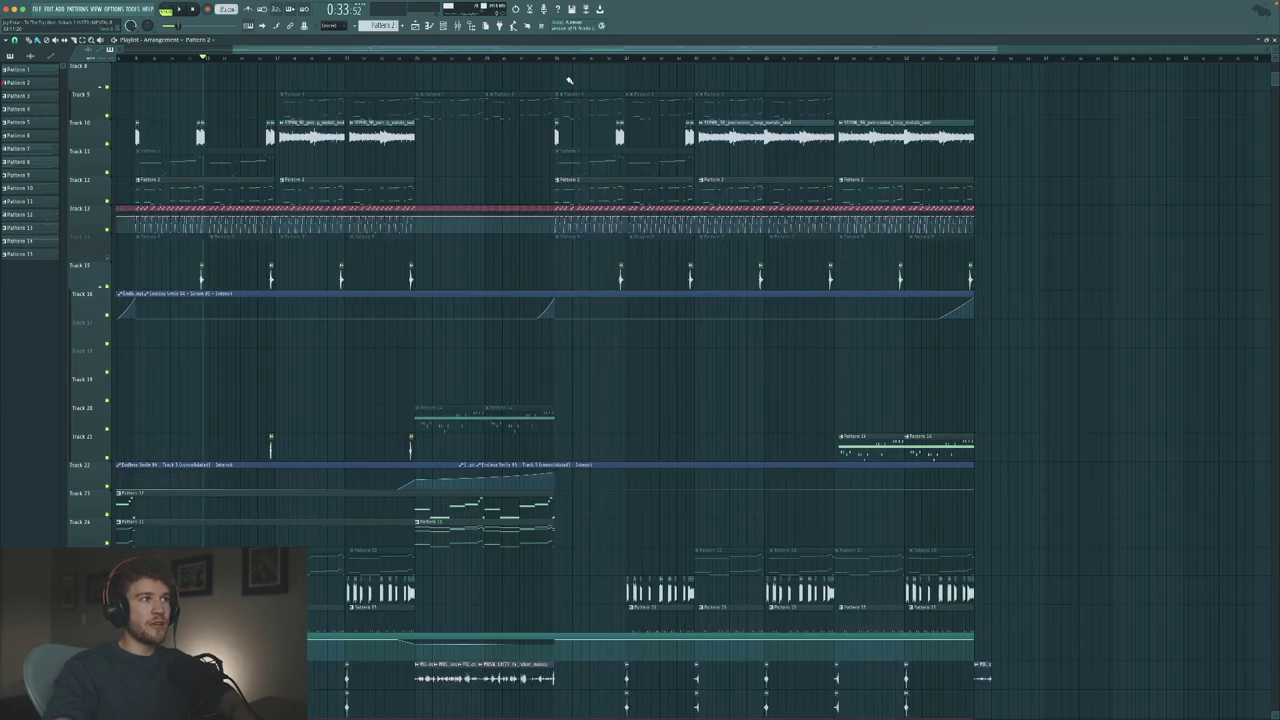
{"action": "left_click", "coordinate": [560, 66]}
{"action": "scroll", "coordinate": [575, 390], "scroll_direction": "up", "scroll_amount": 7}
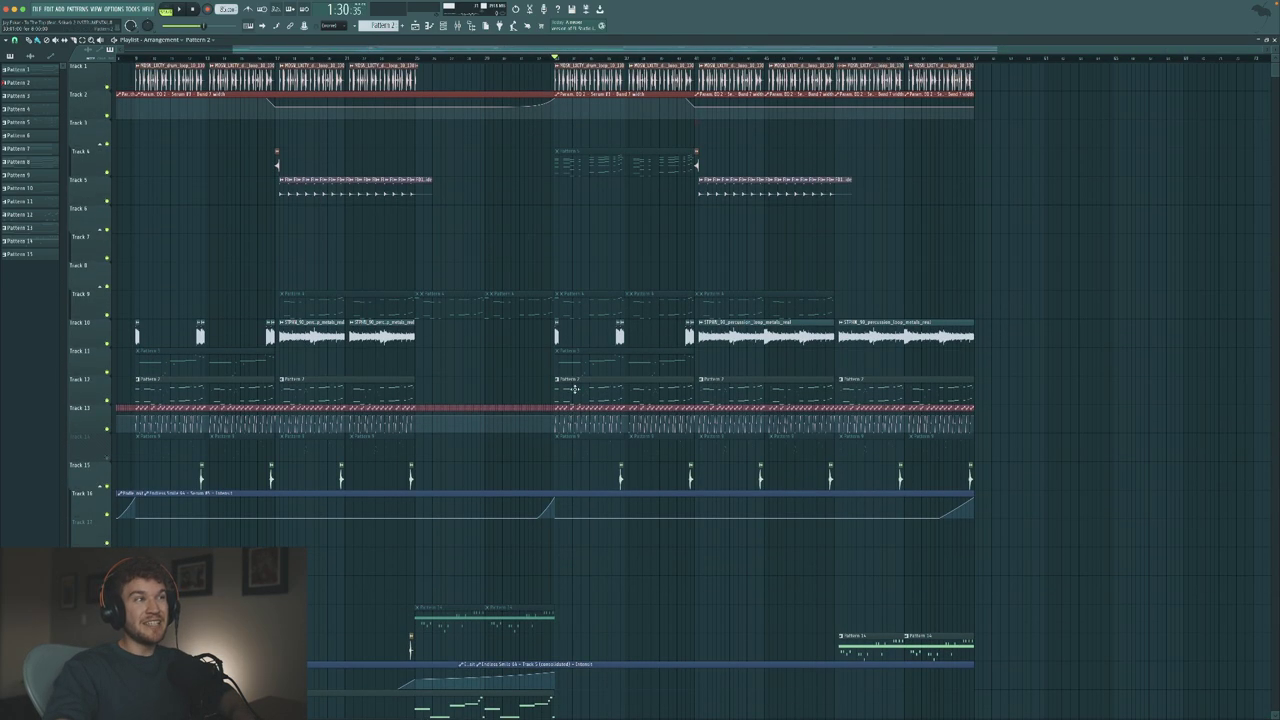
- Solo Track 4 and play its chord pattern from 1:30
{"action": "scroll", "coordinate": [524, 150], "scroll_direction": "down", "scroll_amount": 1}
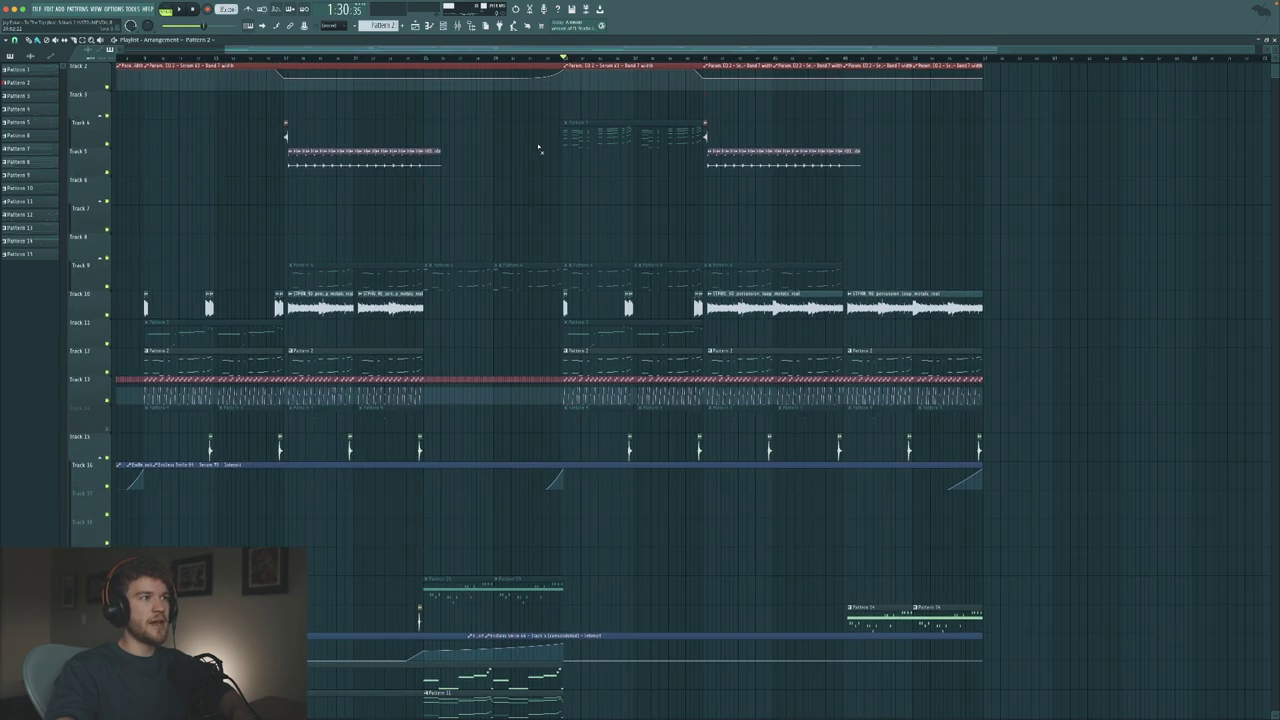
{"action": "right_click", "coordinate": [110, 145]}
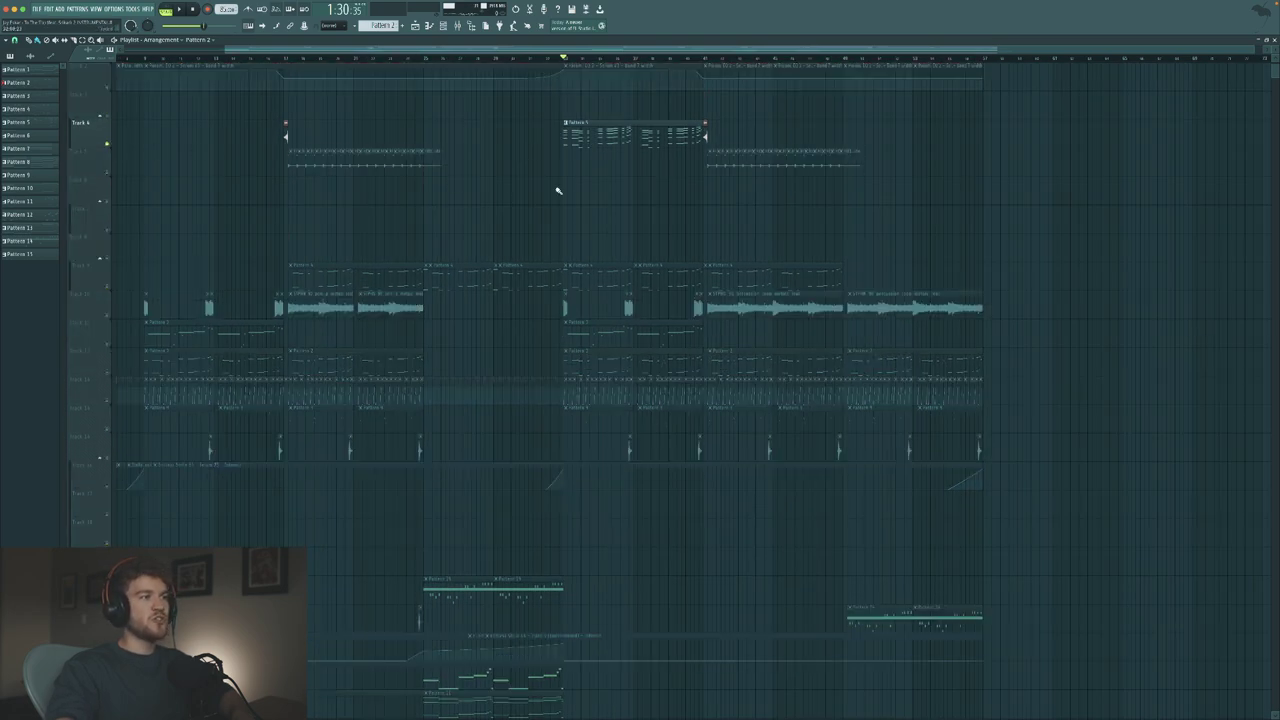
{"action": "key", "text": "space"}
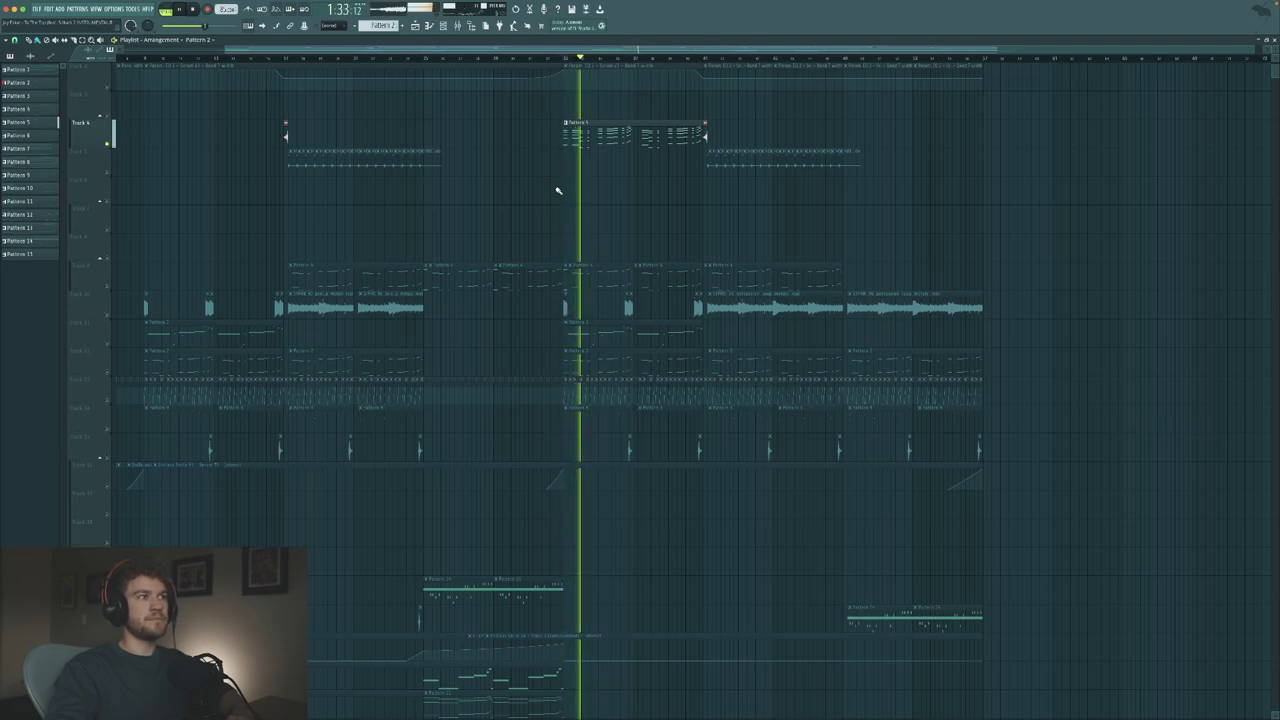
{"action": "key", "text": "space"}
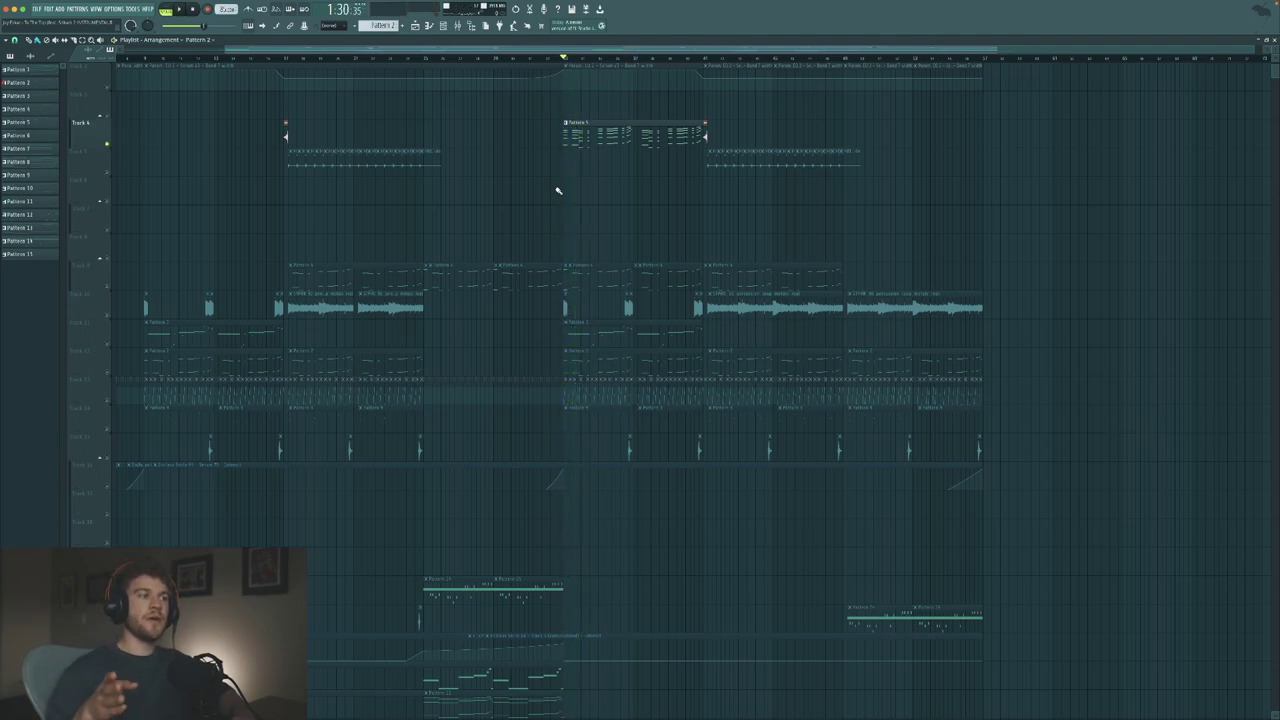
{"action": "key", "text": "space"}
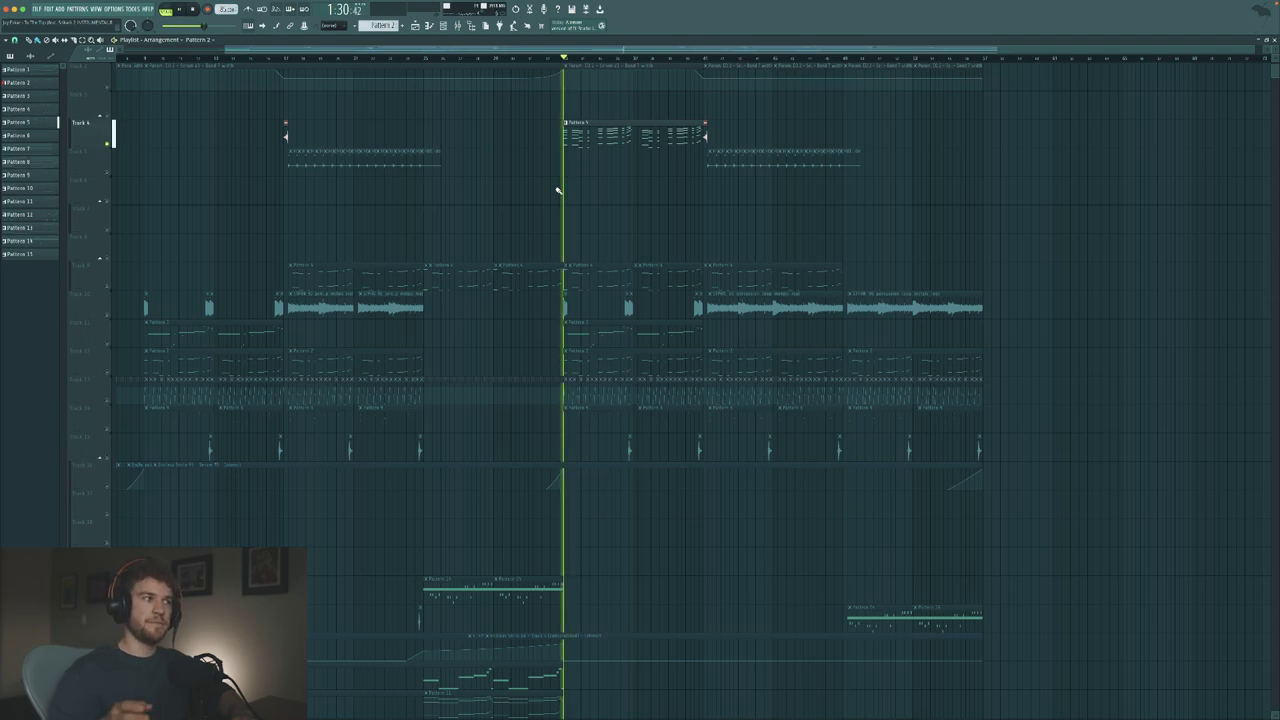
{"action": "key", "text": "space"}
- Open the Track 4 pattern in the piano roll and examine its stacked chord notes
{"action": "double_click", "coordinate": [590, 135]}
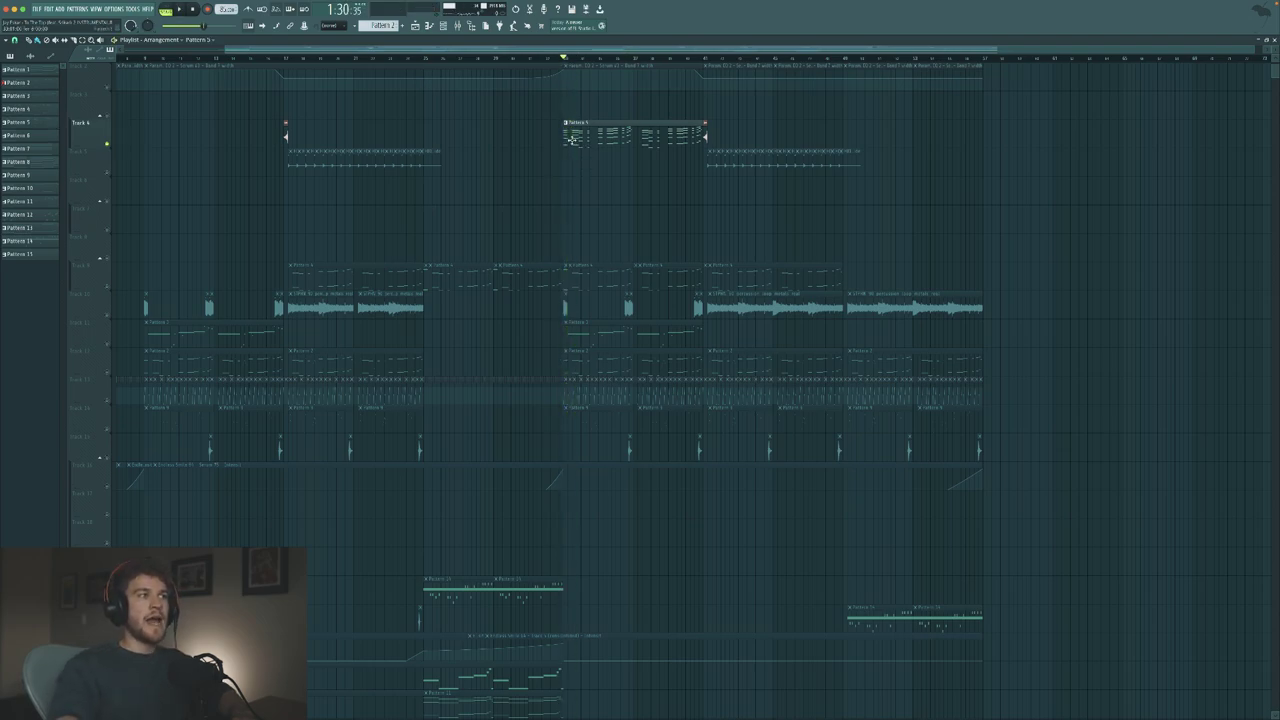
{"action": "scroll", "coordinate": [448, 294], "scroll_direction": "up", "scroll_amount": 3}
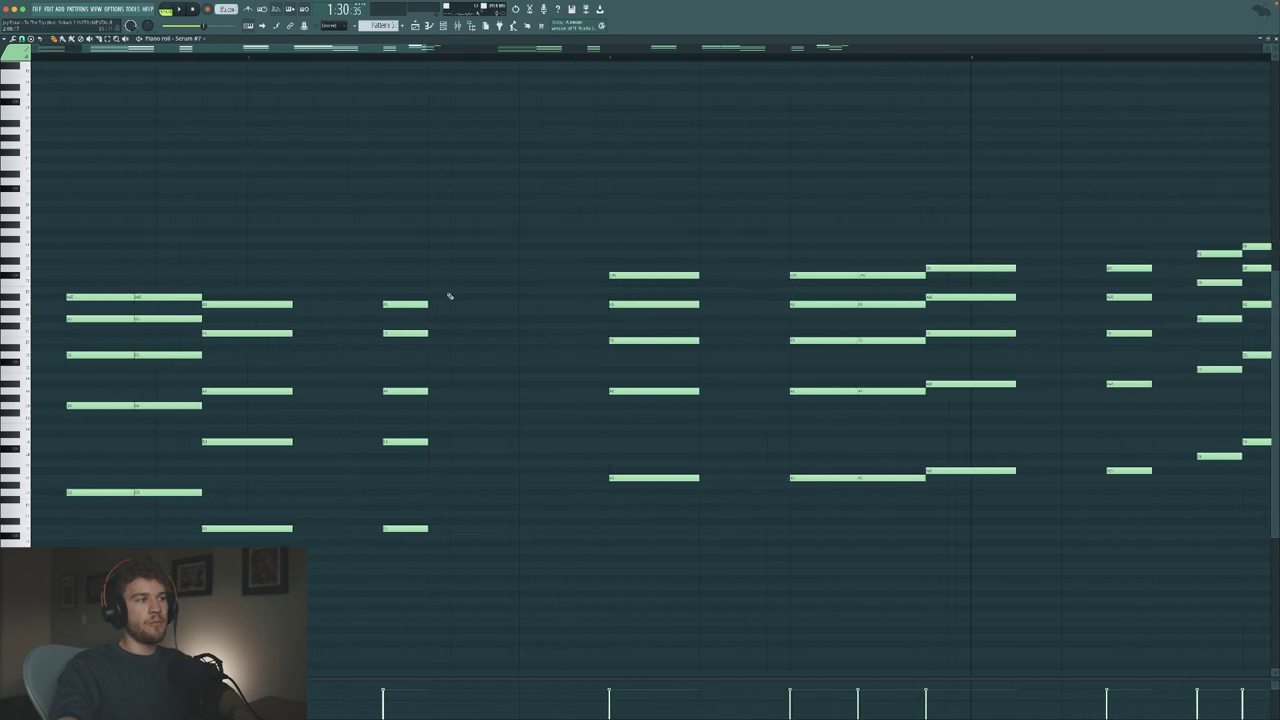
{"action": "scroll", "coordinate": [448, 294], "scroll_direction": "down", "scroll_amount": 4}
{"action": "scroll", "coordinate": [363, 325], "scroll_direction": "down", "scroll_amount": 3}
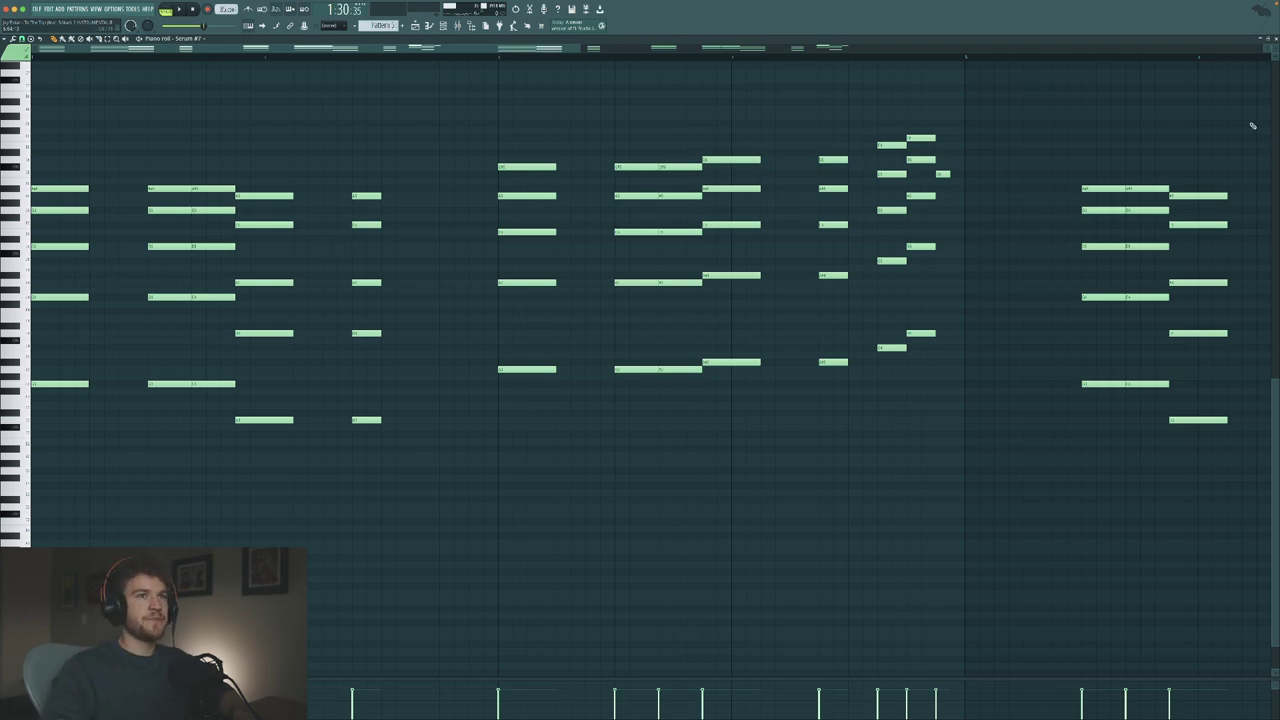
- Close the piano roll and unsolo Track 4 so all tracks are active in the arrangement
{"action": "left_click", "coordinate": [1275, 39]}
{"action": "scroll", "coordinate": [682, 283], "scroll_direction": "down", "scroll_amount": 1}
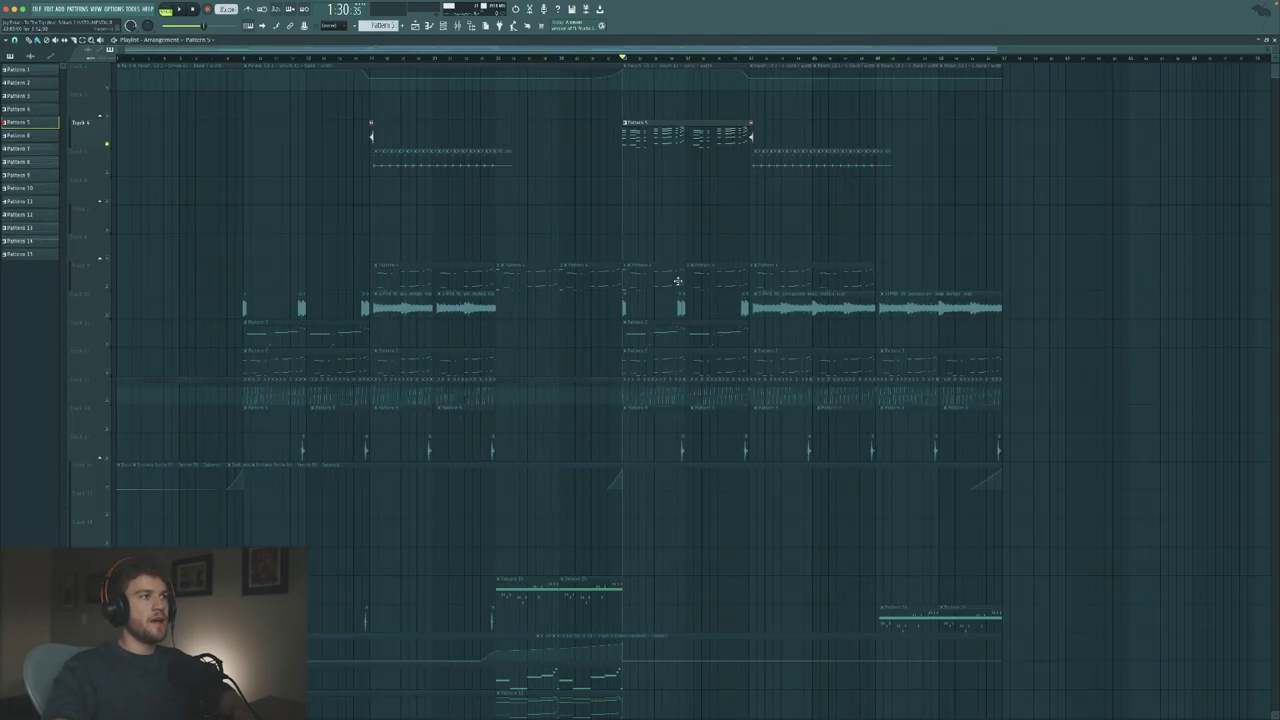
{"action": "right_click", "coordinate": [108, 144]}
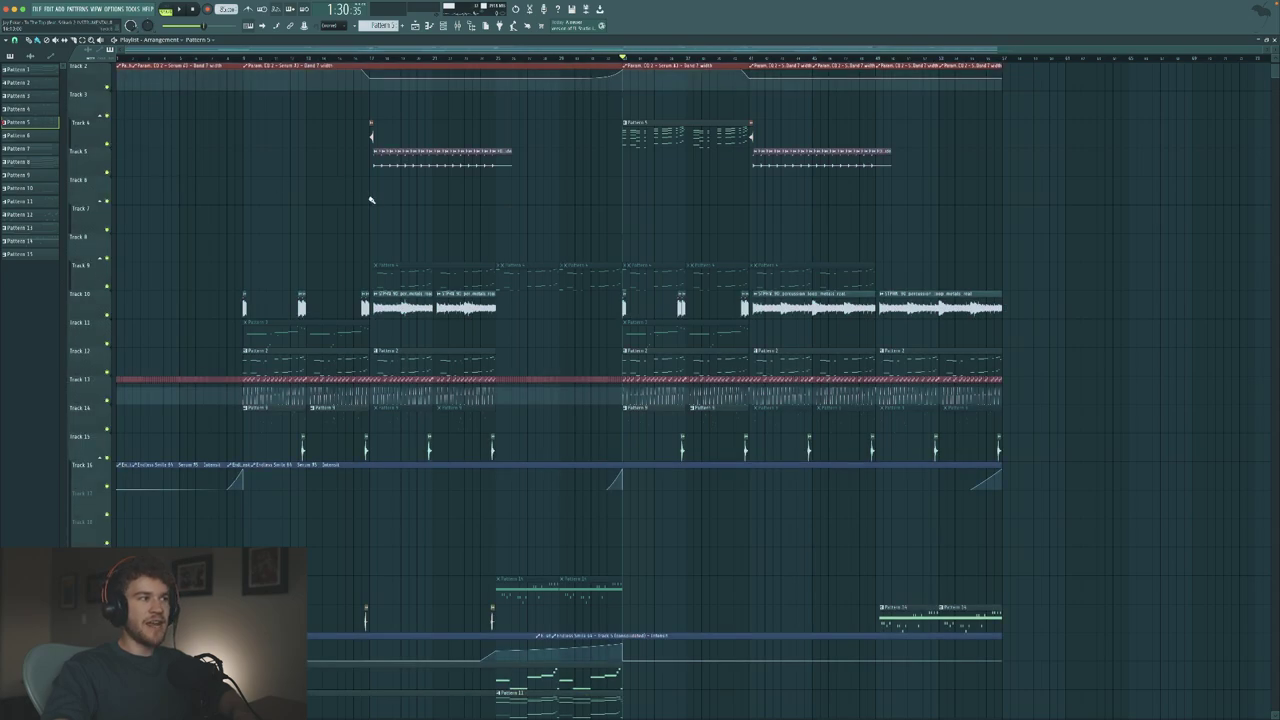
- Inspect the Fruity Parametric EQ 2 curve on the second Serum channel in the mixer
{"action": "scroll", "coordinate": [370, 200], "scroll_direction": "down", "scroll_amount": 5}
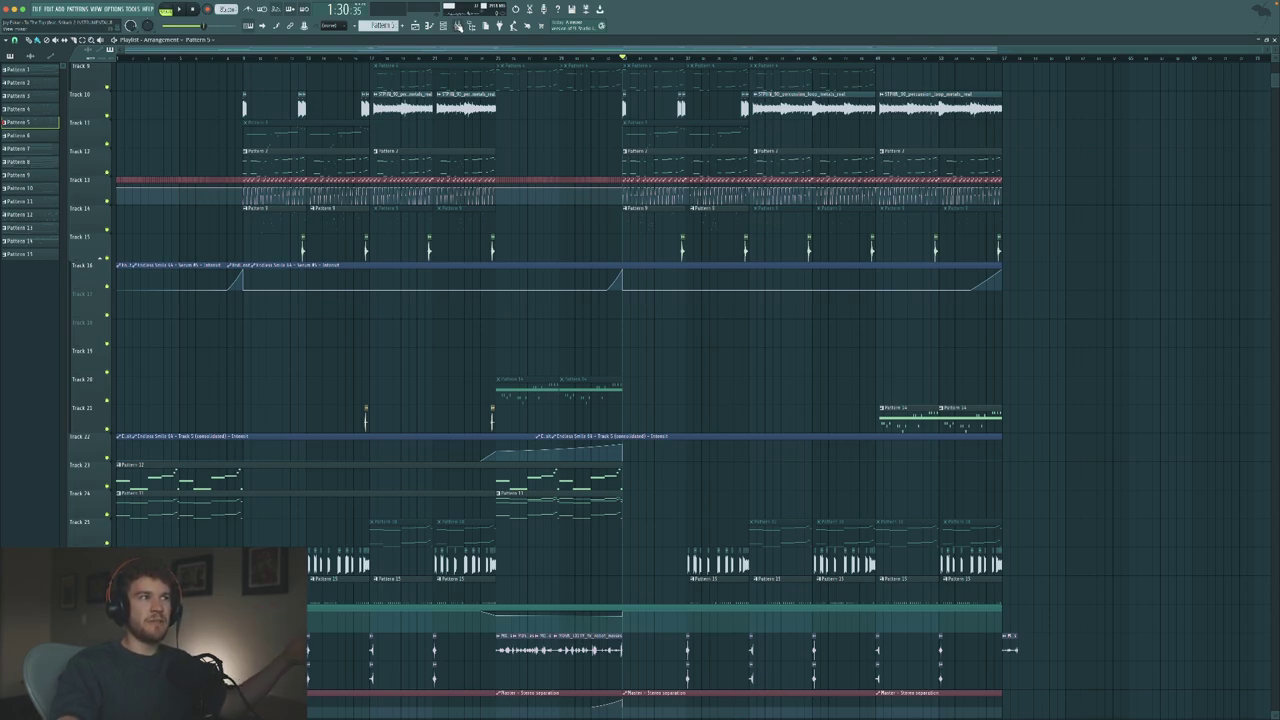
{"action": "left_click", "coordinate": [458, 27]}
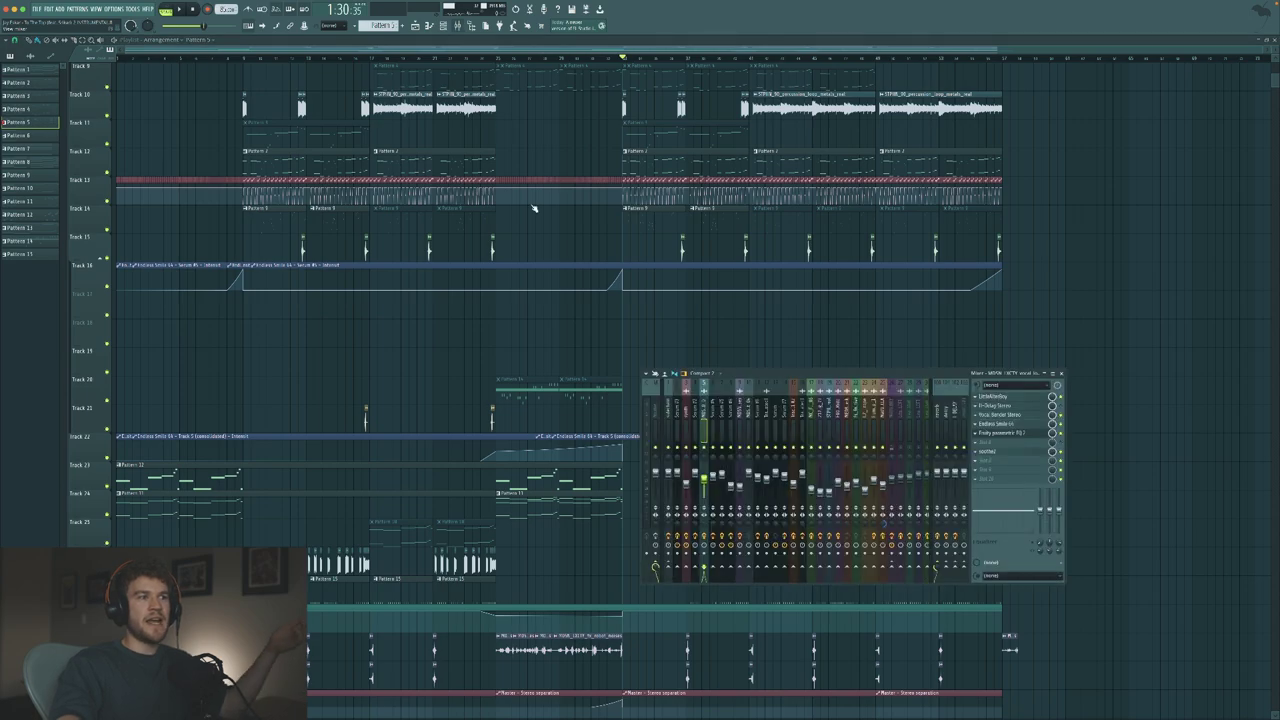
{"action": "left_click", "coordinate": [676, 410]}
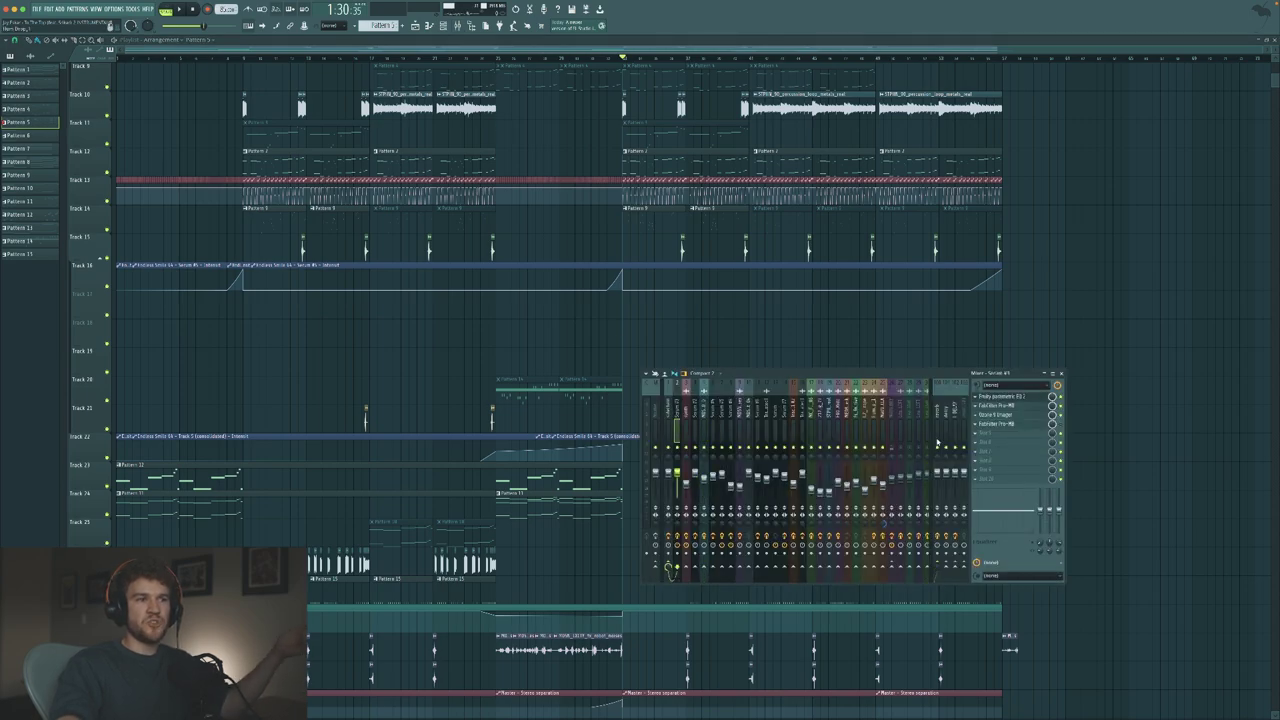
{"action": "left_click", "coordinate": [1005, 397]}
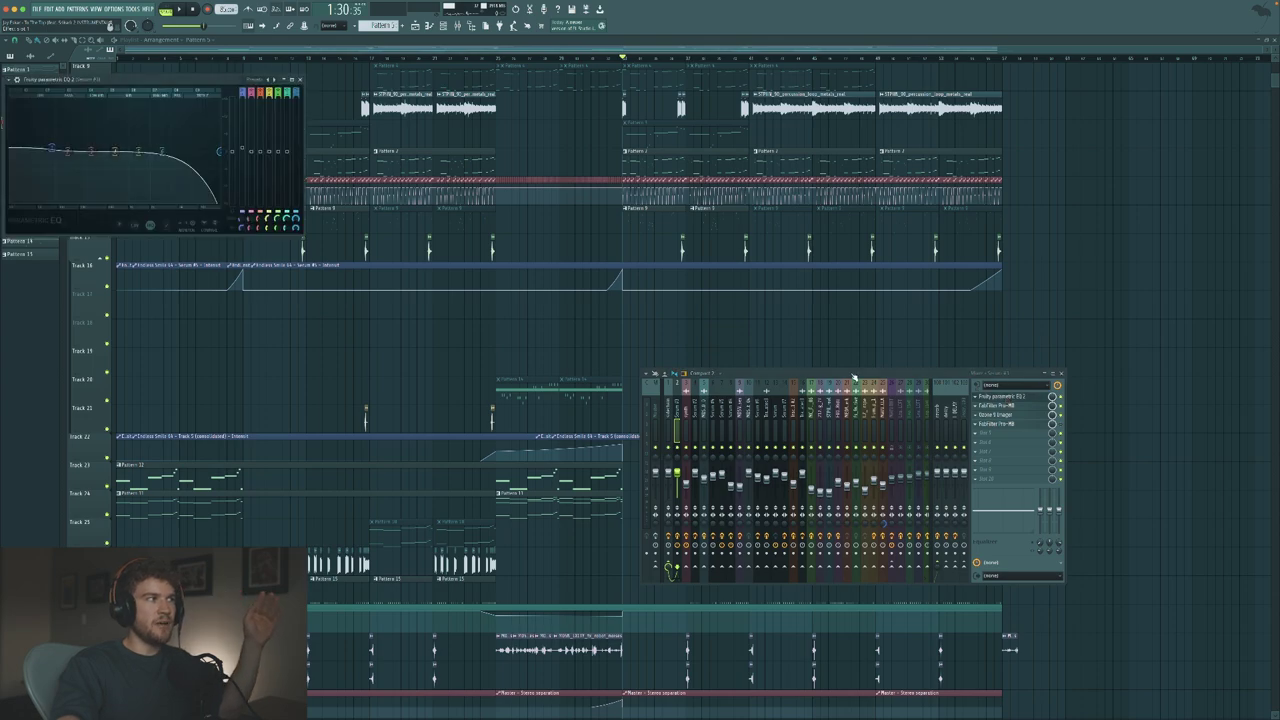
{"action": "left_click_drag", "start_coordinate": [181, 80], "coordinate": [407, 159]}
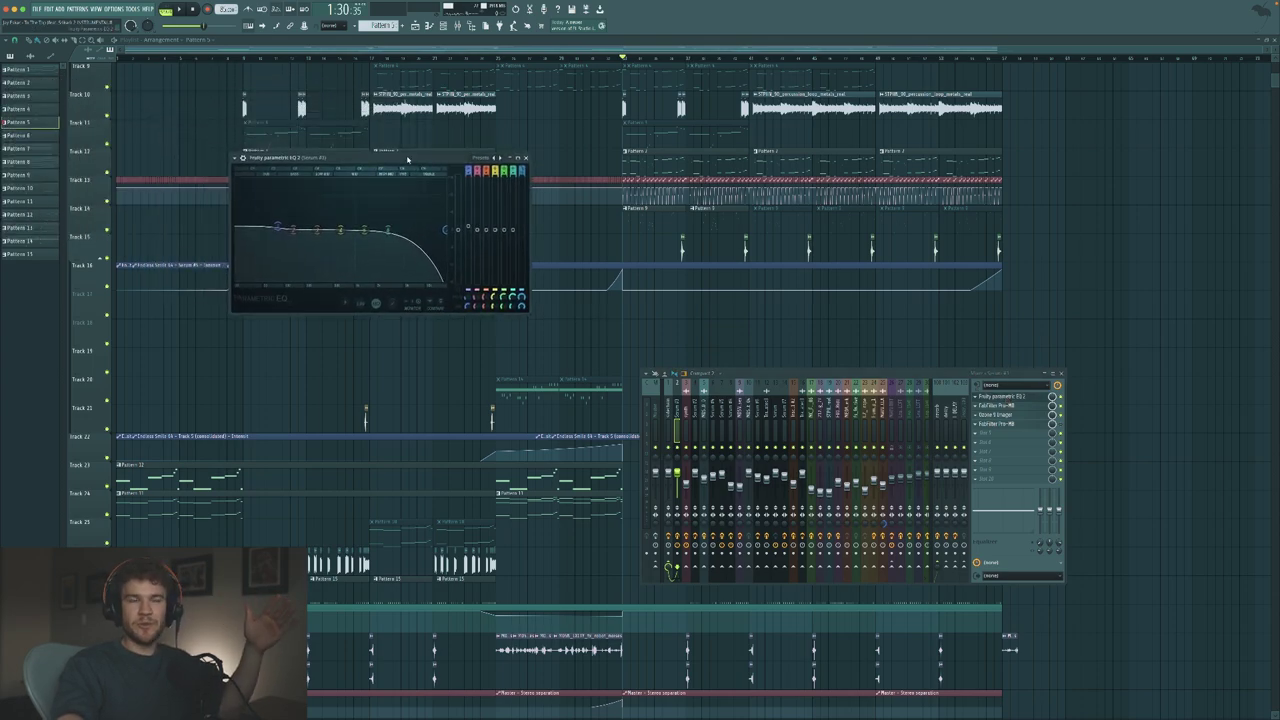
{"action": "left_click_drag", "start_coordinate": [303, 167], "coordinate": [314, 173]}
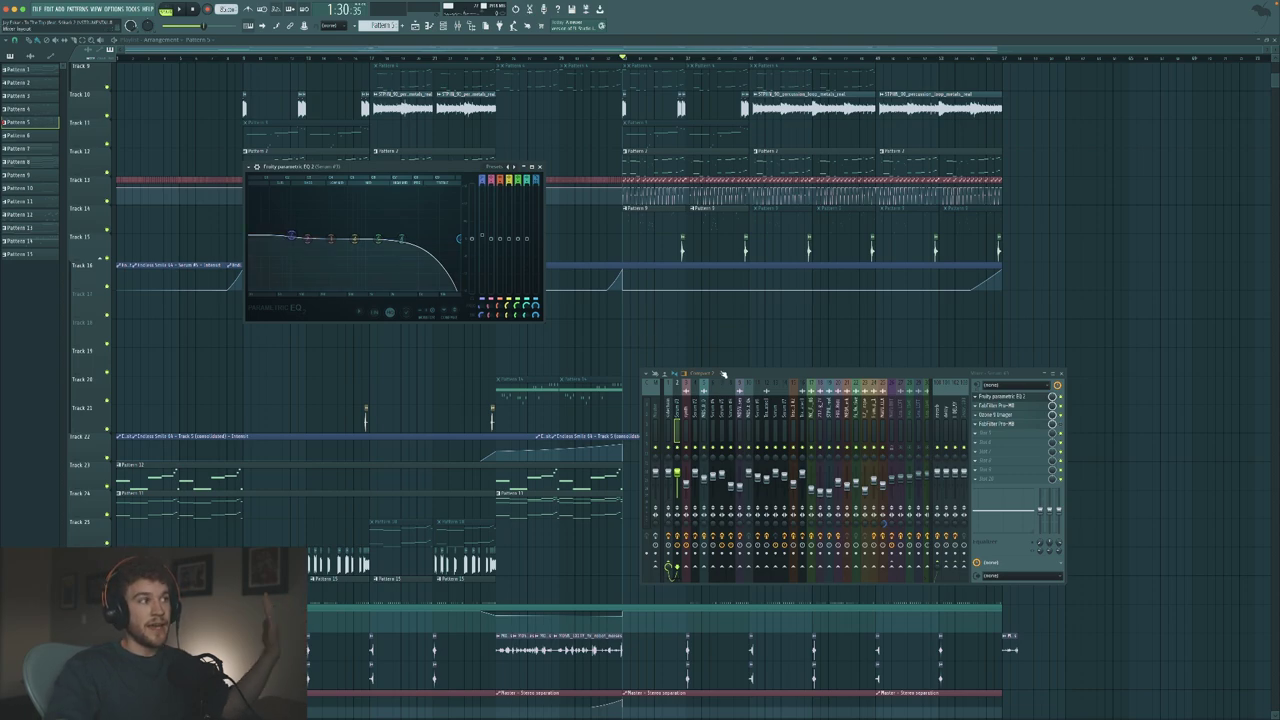
- Inspect the first FabFilter Pro-MB and the Ozone Imager on the same Serum channel
{"action": "left_click", "coordinate": [1010, 405]}
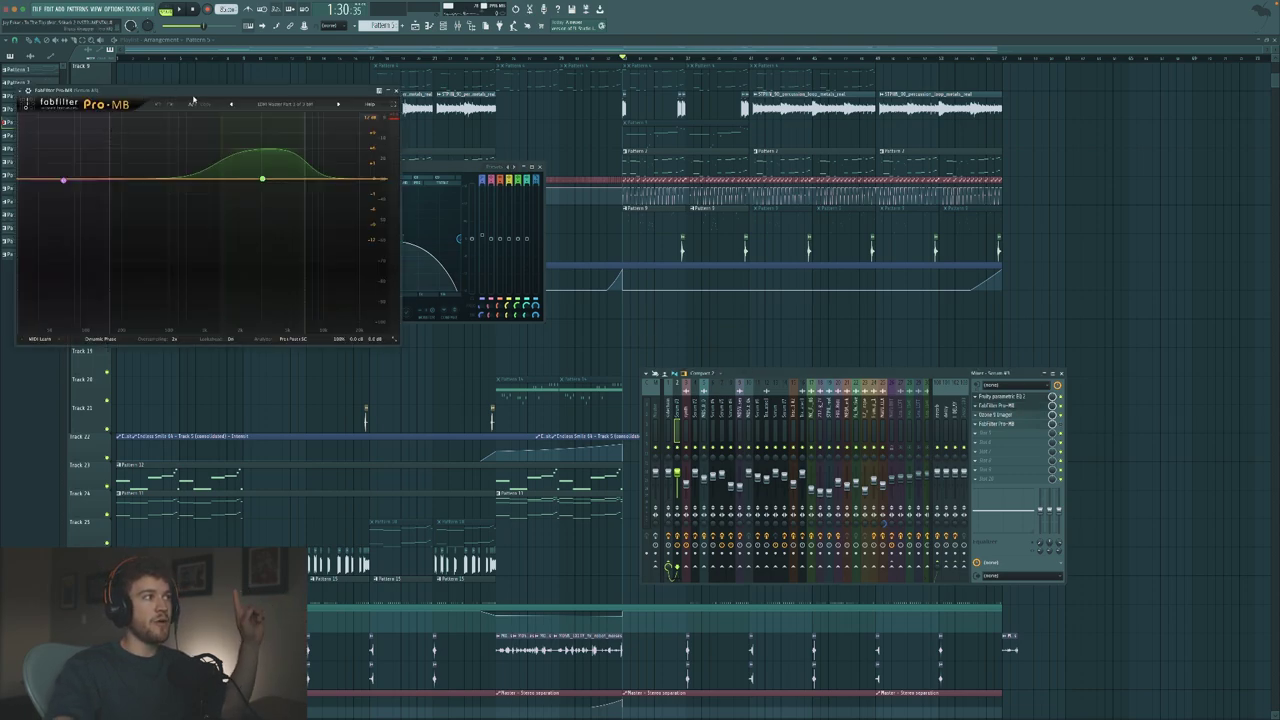
{"action": "left_click_drag", "start_coordinate": [193, 100], "coordinate": [288, 106]}
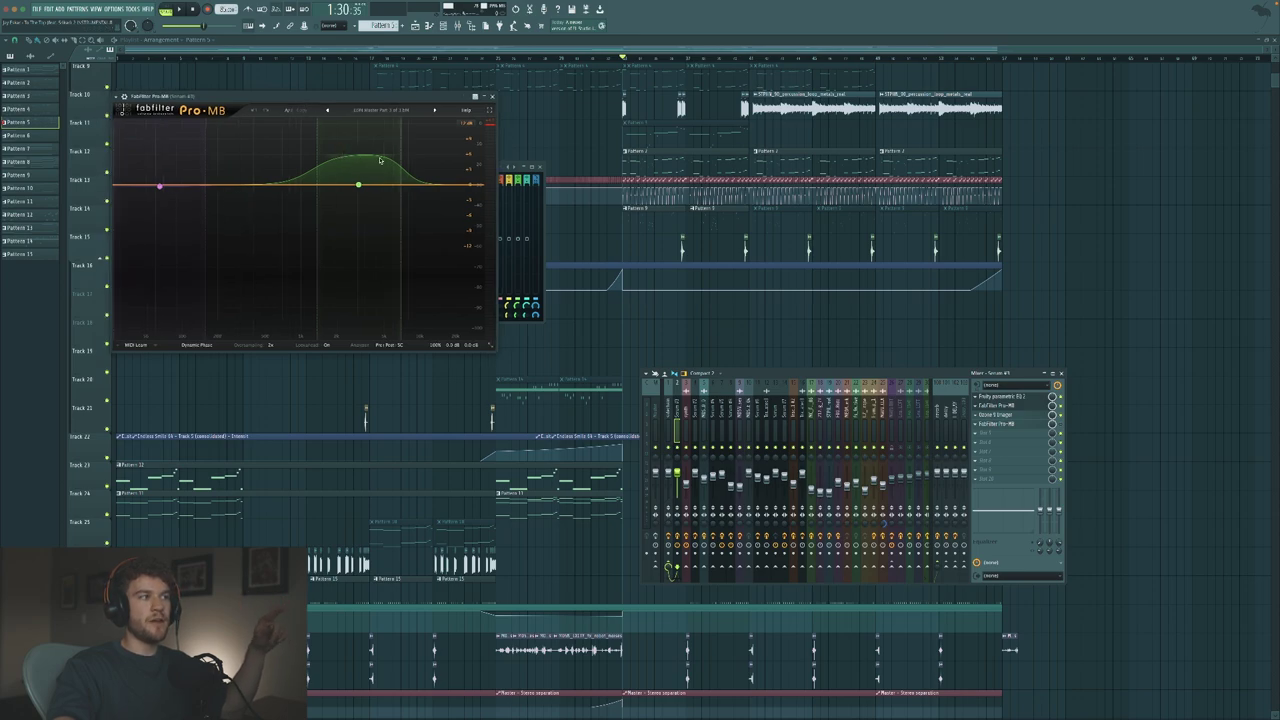
{"action": "left_click", "coordinate": [995, 414]}
{"action": "left_click_drag", "start_coordinate": [334, 102], "coordinate": [447, 125]}
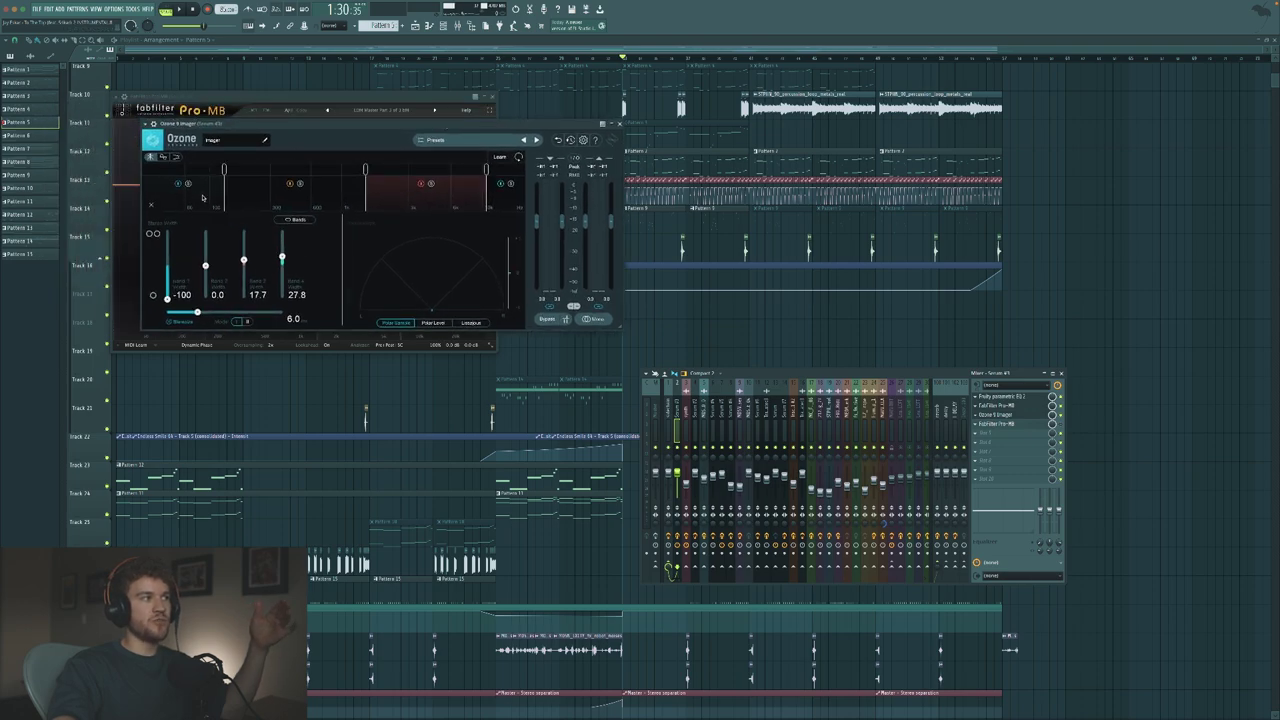
- Close the open effect windows and take a second look at the Ozone Imager's stereo width settings
{"action": "left_click", "coordinate": [618, 124]}
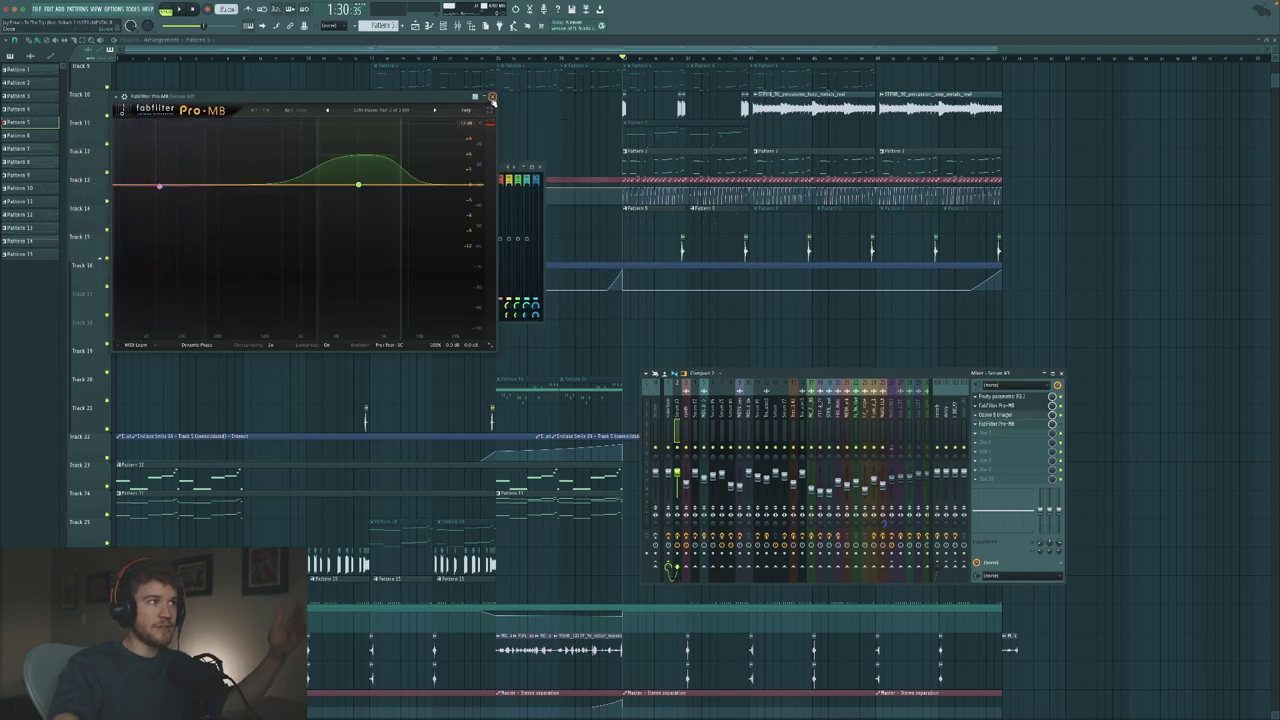
{"action": "left_click", "coordinate": [491, 98]}
{"action": "left_click", "coordinate": [541, 168]}
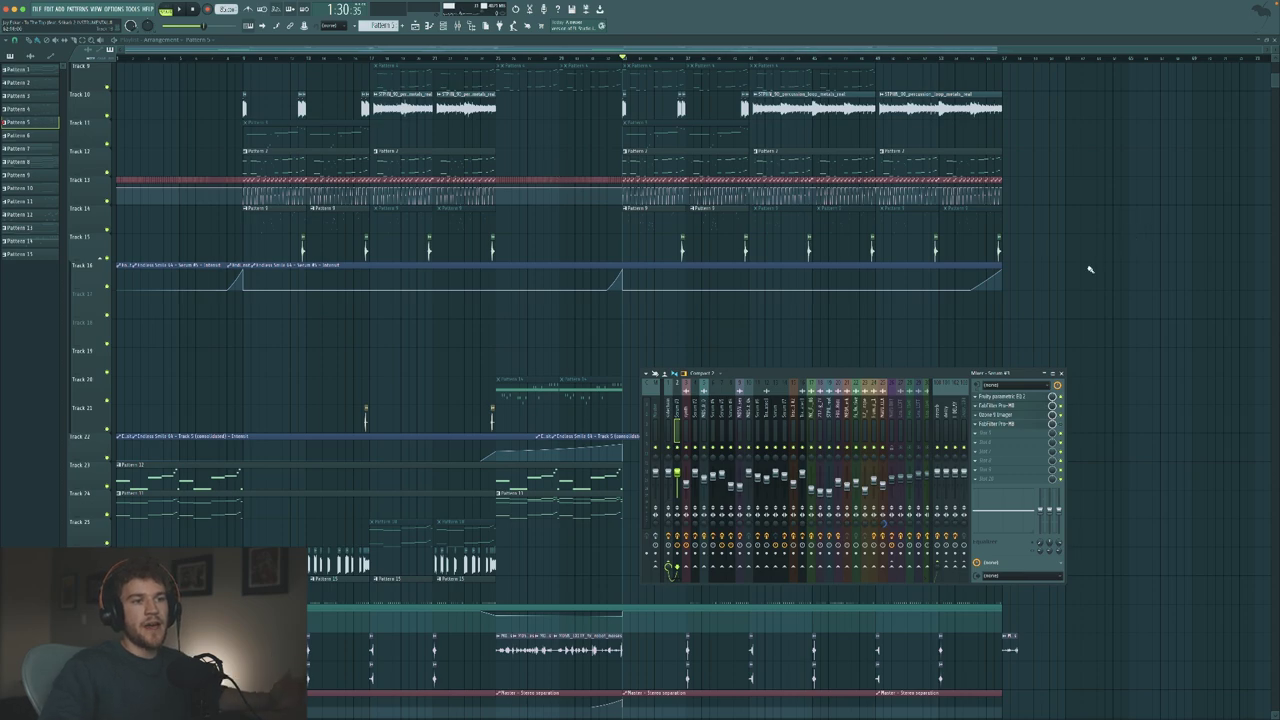
{"action": "left_click", "coordinate": [1000, 414]}
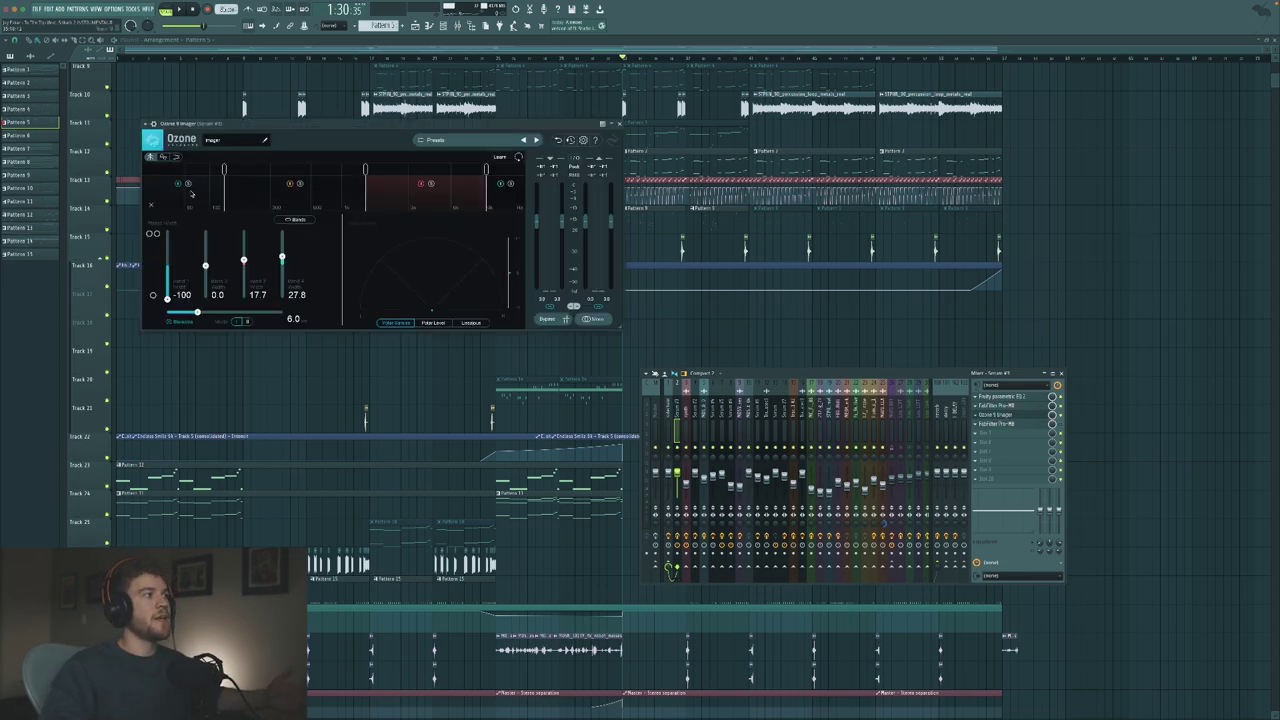
{"action": "left_click", "coordinate": [619, 125]}
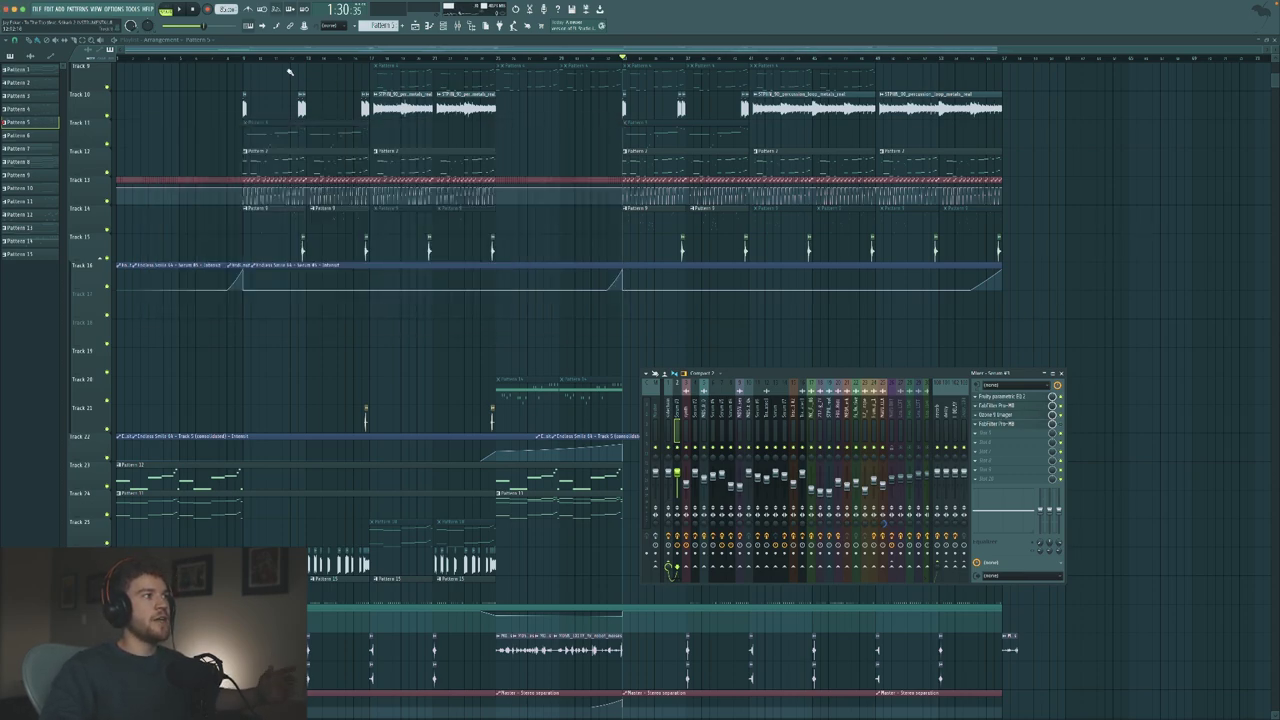
- Close the mixer and play the first drop from 0:22
{"action": "left_click", "coordinate": [247, 59]}
{"action": "key", "text": "F9"}
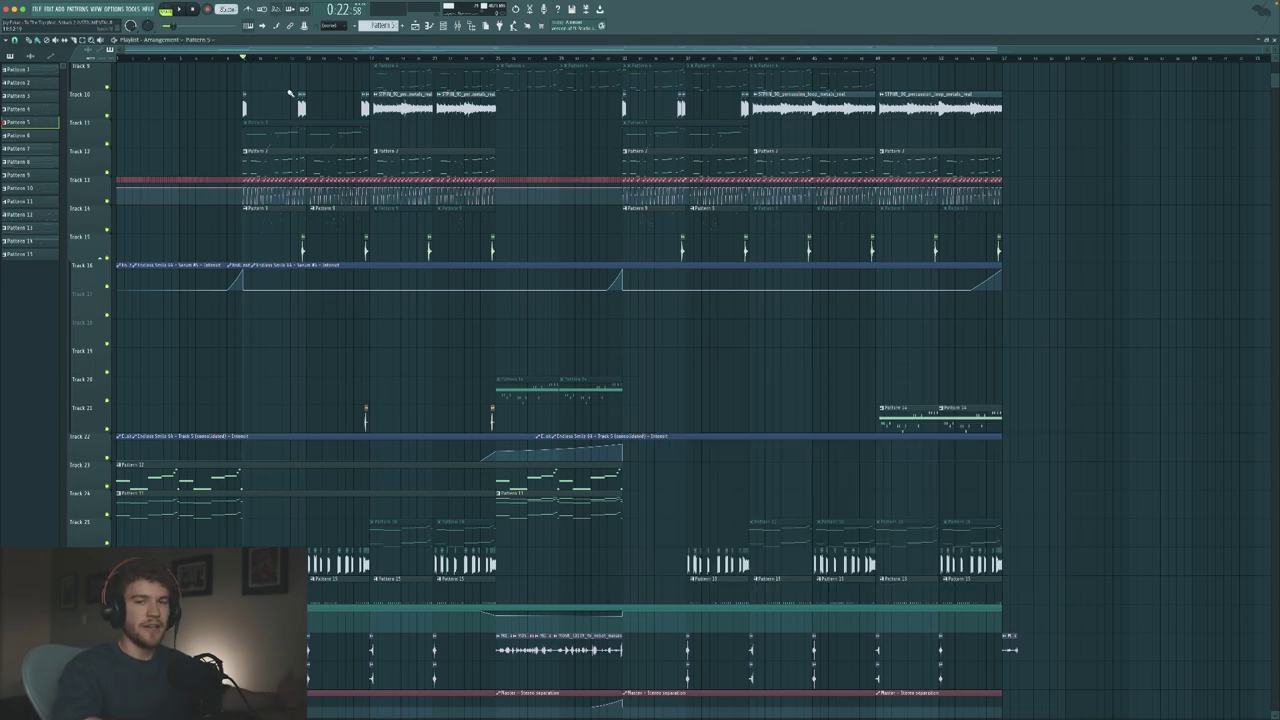
{"action": "key", "text": "space"}
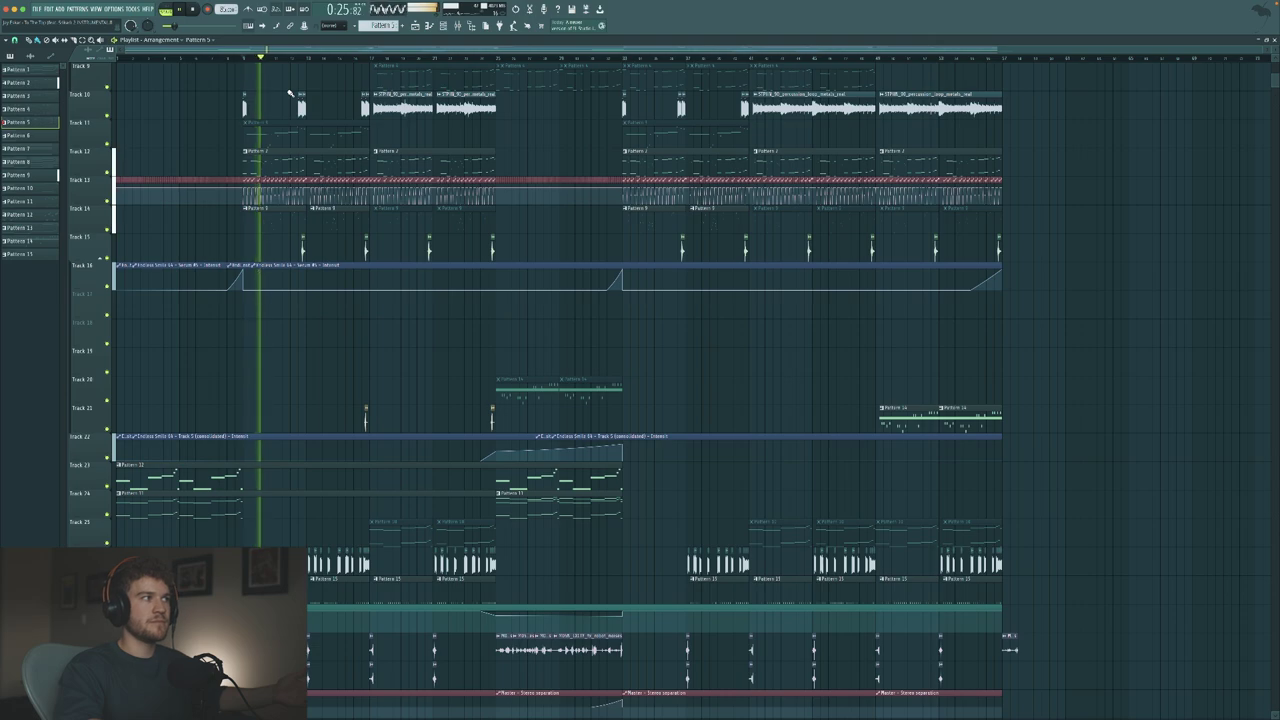
{"action": "key", "text": "space"}
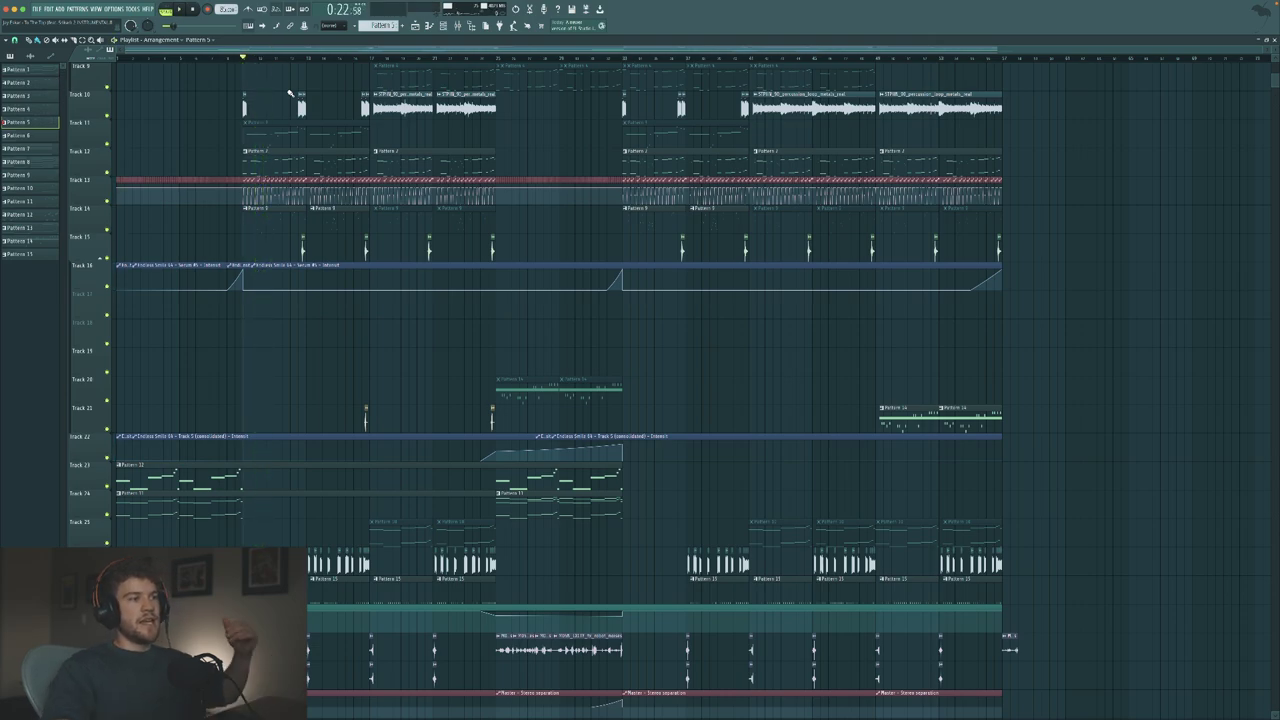
{"action": "scroll", "coordinate": [300, 281], "scroll_direction": "down", "scroll_amount": 2}
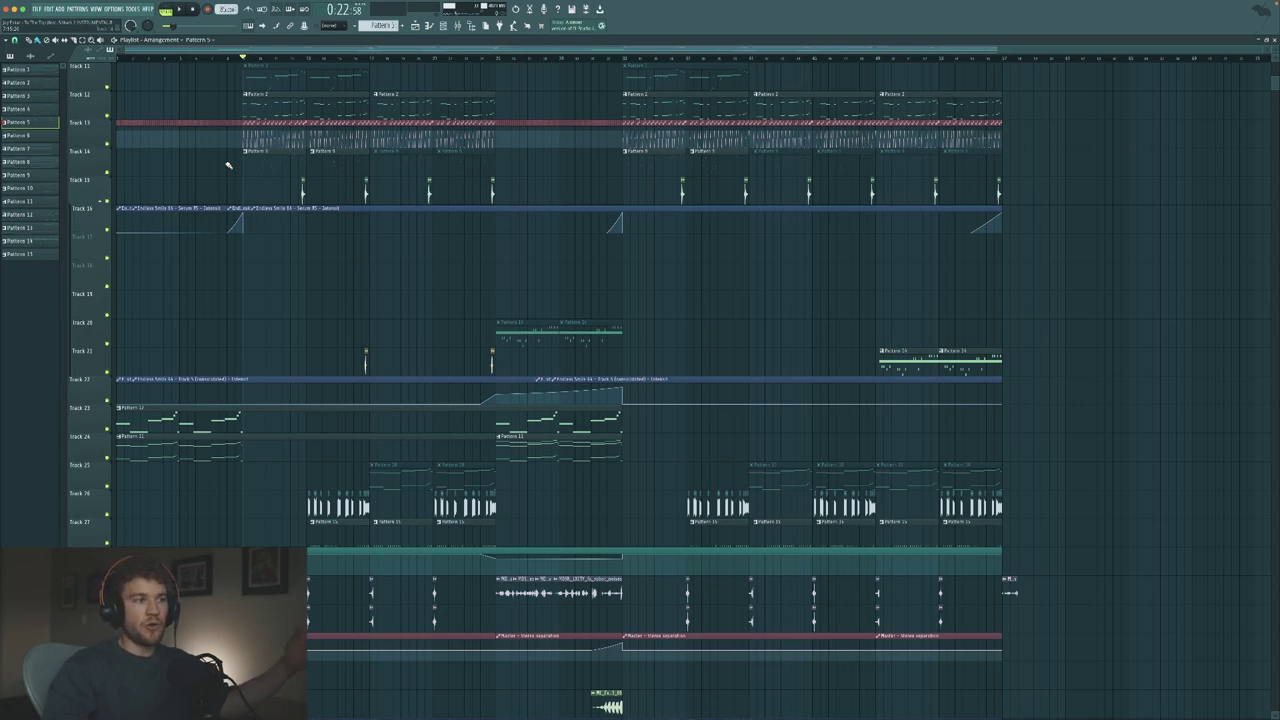
{"action": "scroll", "coordinate": [228, 165], "scroll_direction": "up", "scroll_amount": 1}
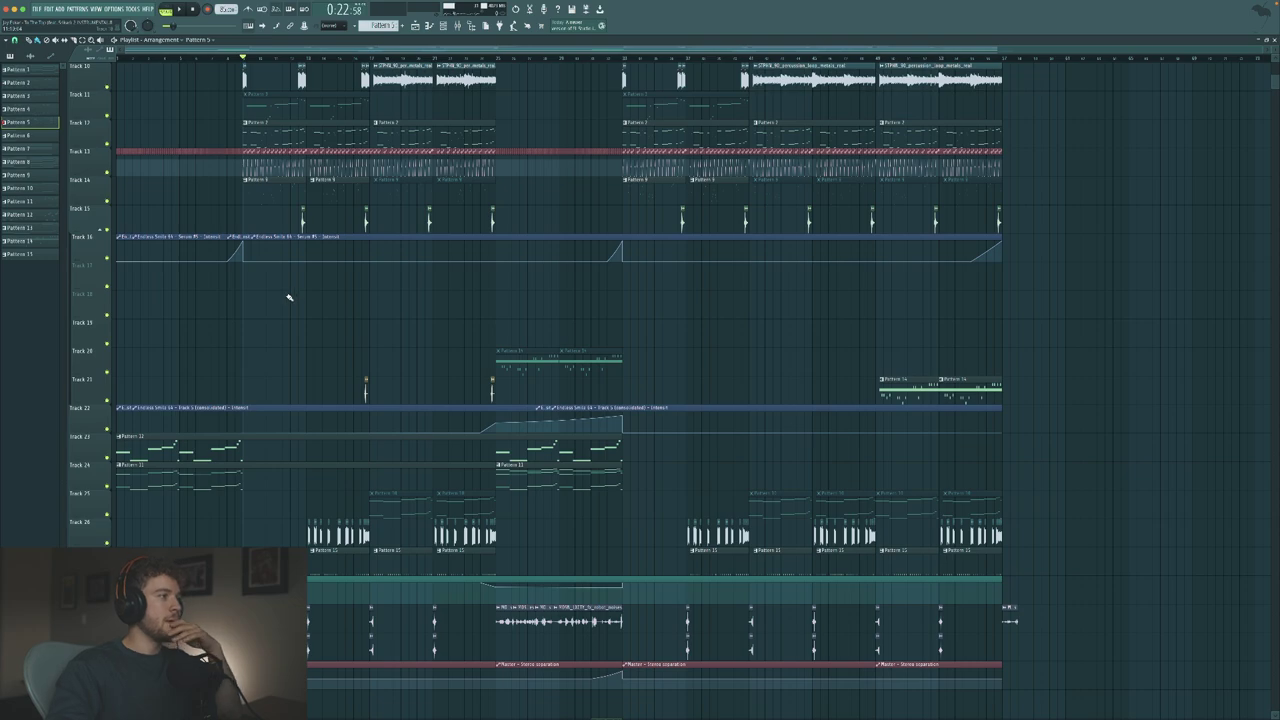
{"action": "scroll", "coordinate": [289, 297], "scroll_direction": "up", "scroll_amount": 8}
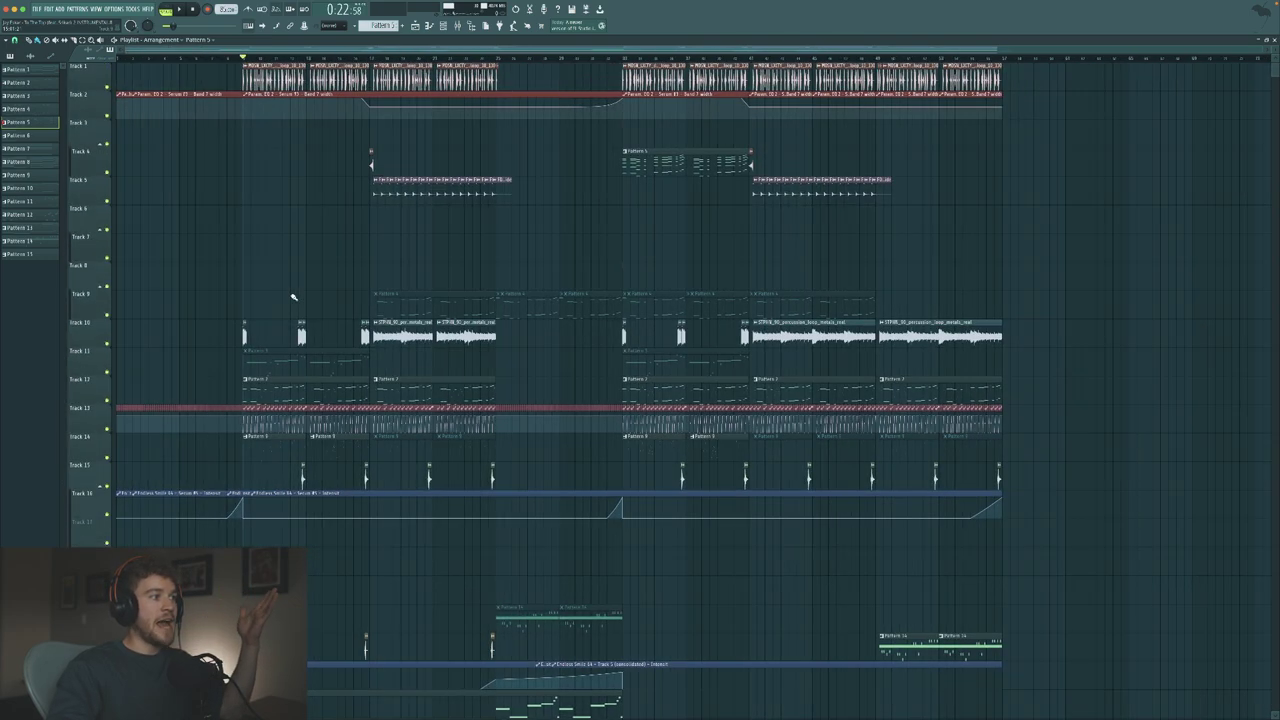
{"action": "scroll", "coordinate": [298, 300], "scroll_direction": "down", "scroll_amount": 10}
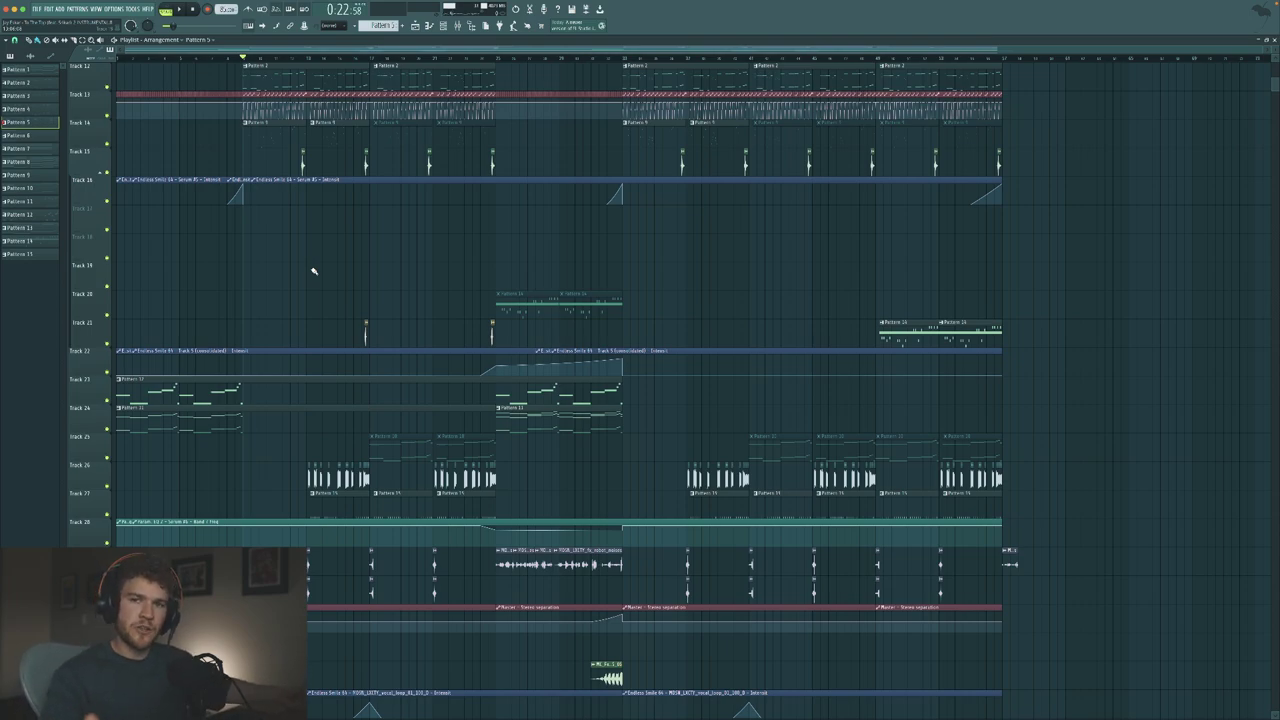
{"action": "scroll", "coordinate": [211, 288], "scroll_direction": "down", "scroll_amount": 1}
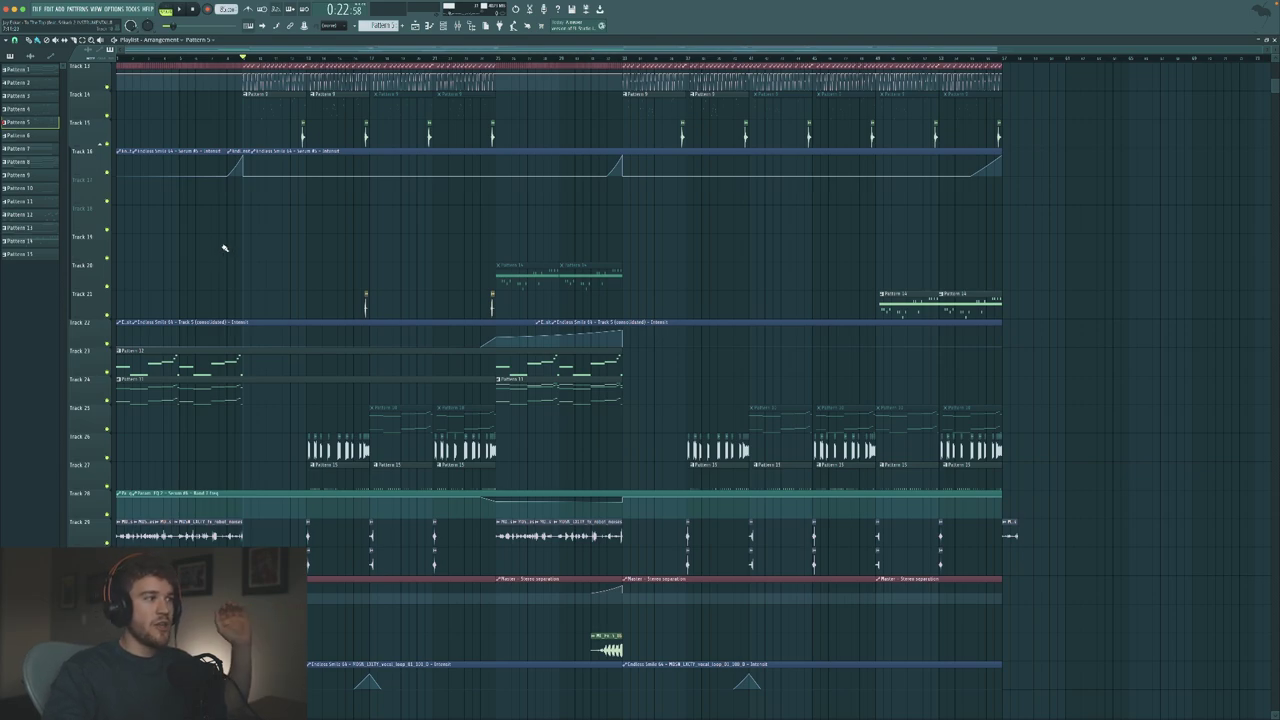
- Examine the Serum notes of Pattern 2 on Track 12 in the piano roll, then return to the playlist
{"action": "scroll", "coordinate": [235, 256], "scroll_direction": "down", "scroll_amount": 4}
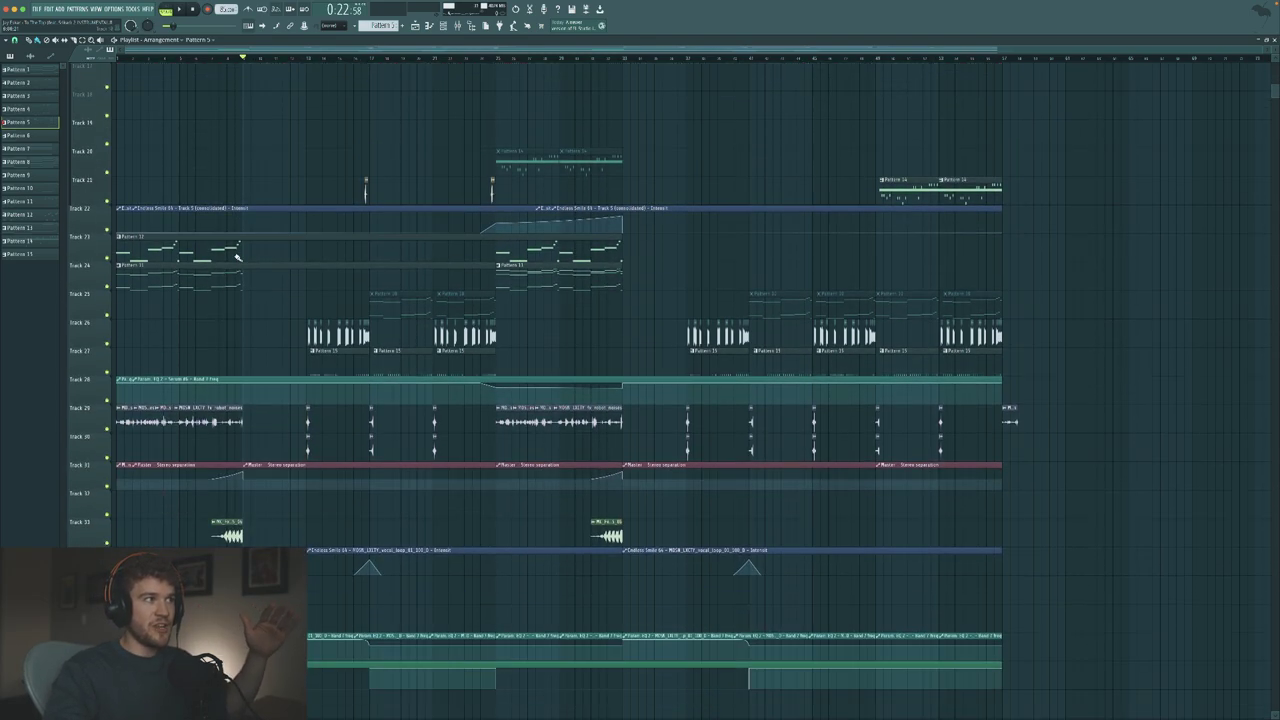
{"action": "scroll", "coordinate": [232, 252], "scroll_direction": "up", "scroll_amount": 11}
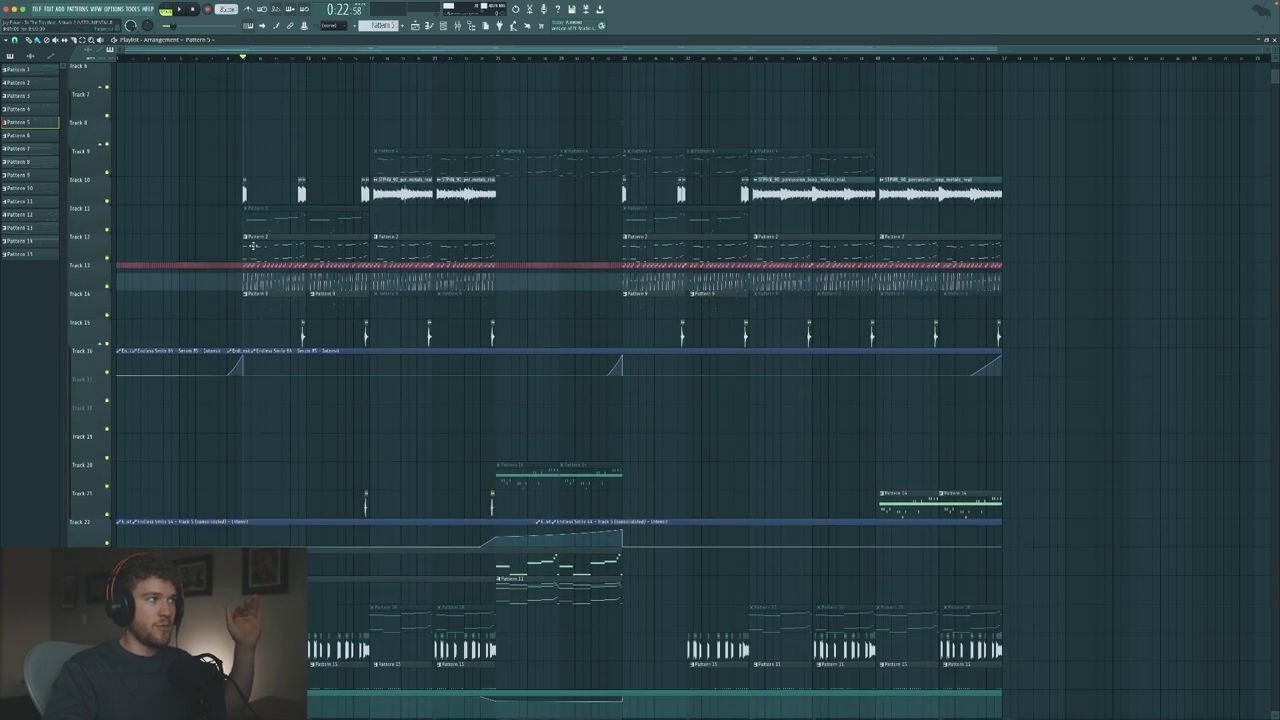
{"action": "double_click", "coordinate": [253, 246]}
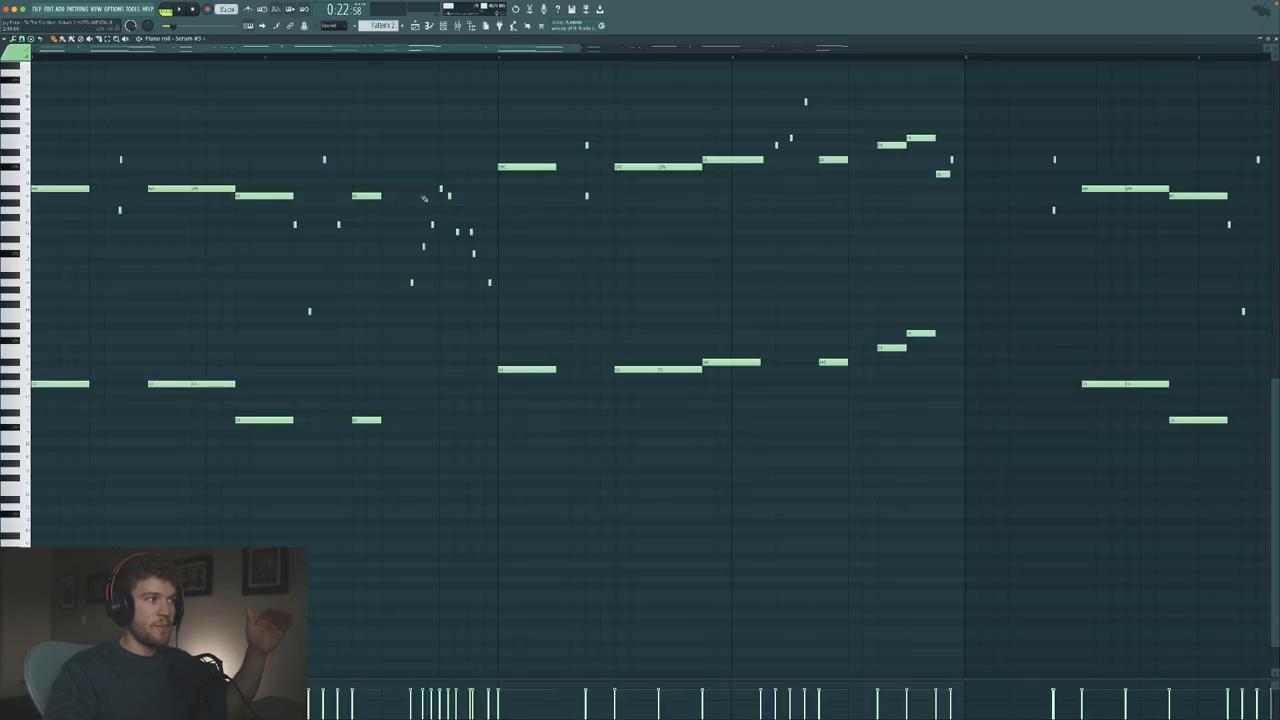
{"action": "left_click", "coordinate": [1275, 40]}
{"action": "scroll", "coordinate": [183, 329], "scroll_direction": "down", "scroll_amount": 2}
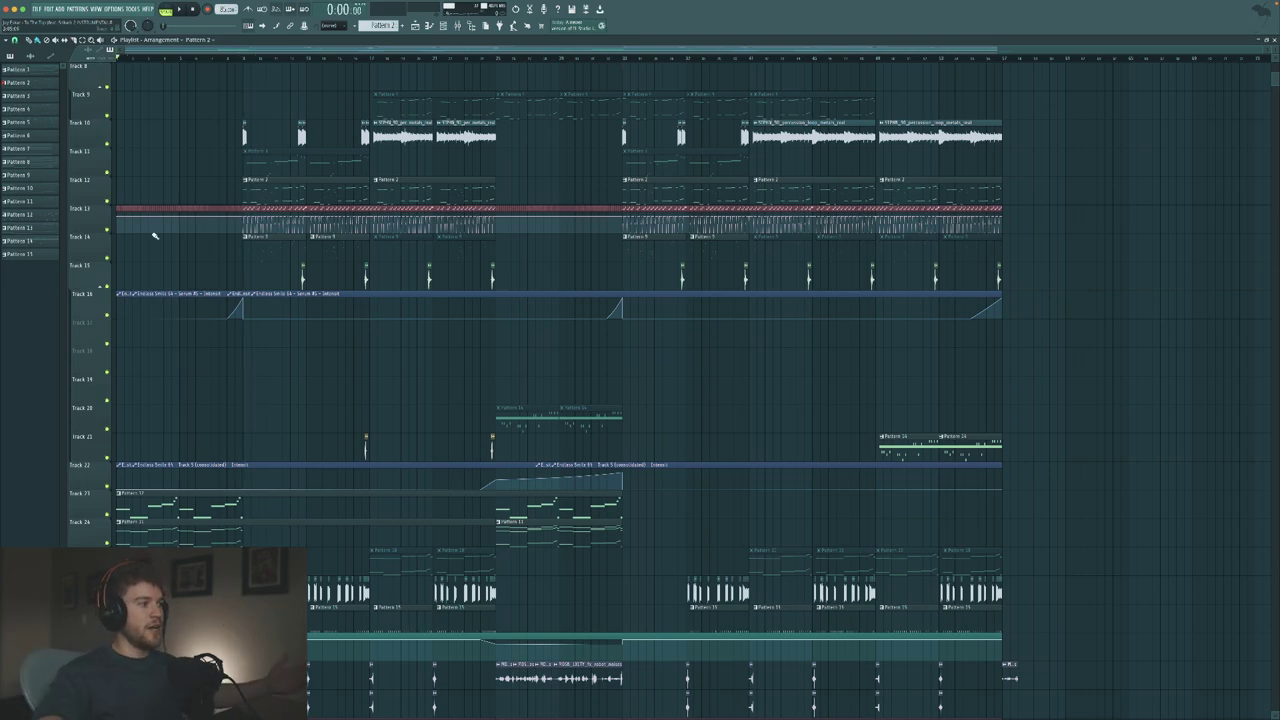
- Play the Pattern 11 chords from Track 24 in the piano roll and inspect the Serum pad preset behind them
{"action": "double_click", "coordinate": [158, 523]}
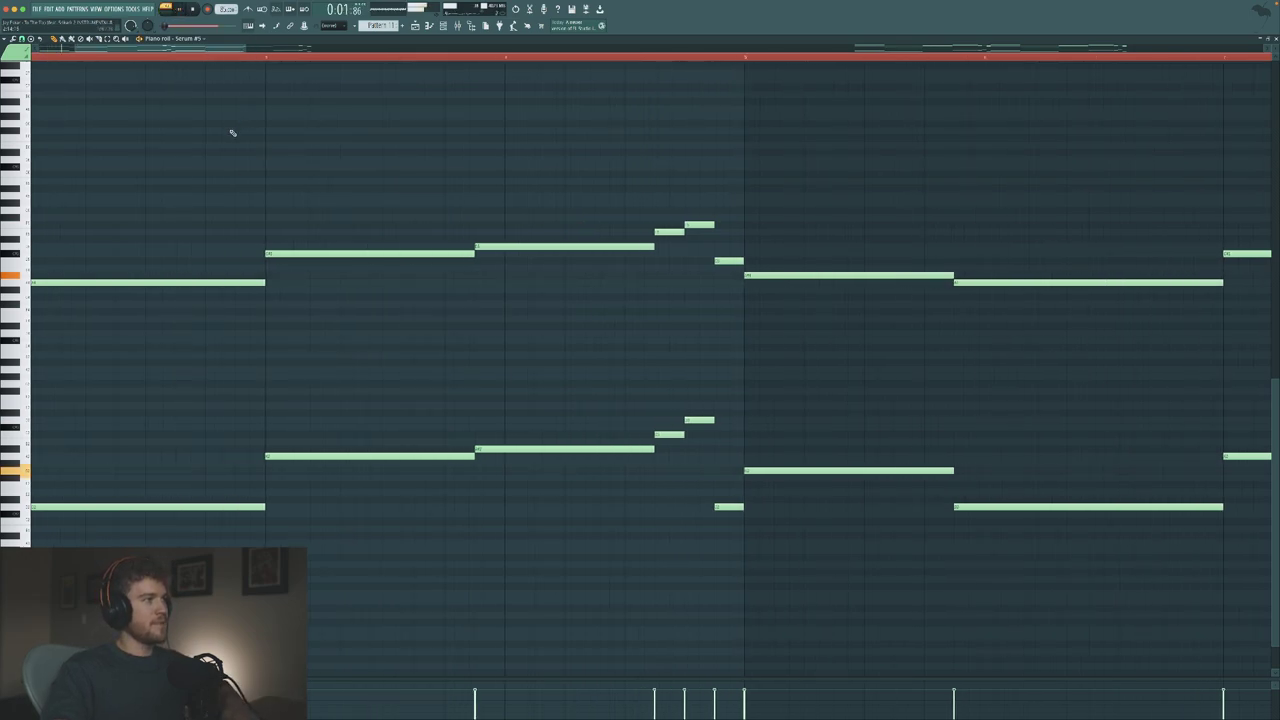
{"action": "scroll", "coordinate": [231, 129], "scroll_direction": "down", "scroll_amount": 4}
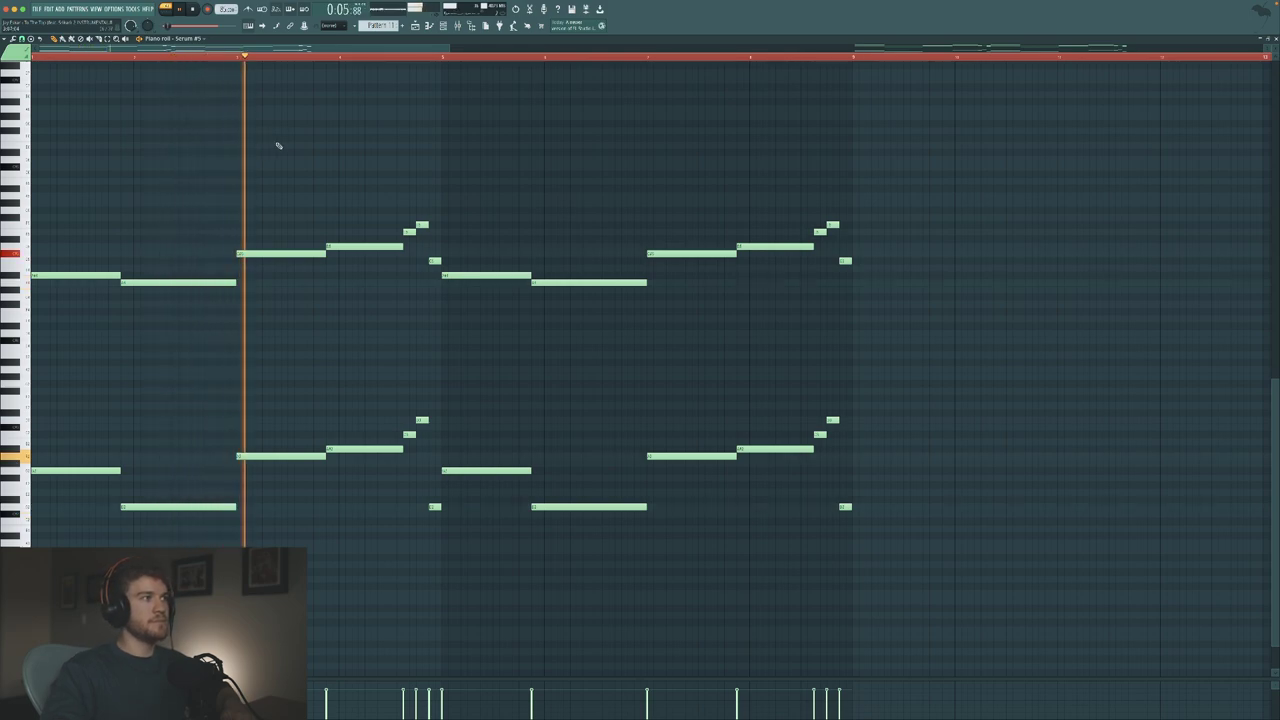
{"action": "left_click", "coordinate": [443, 27]}
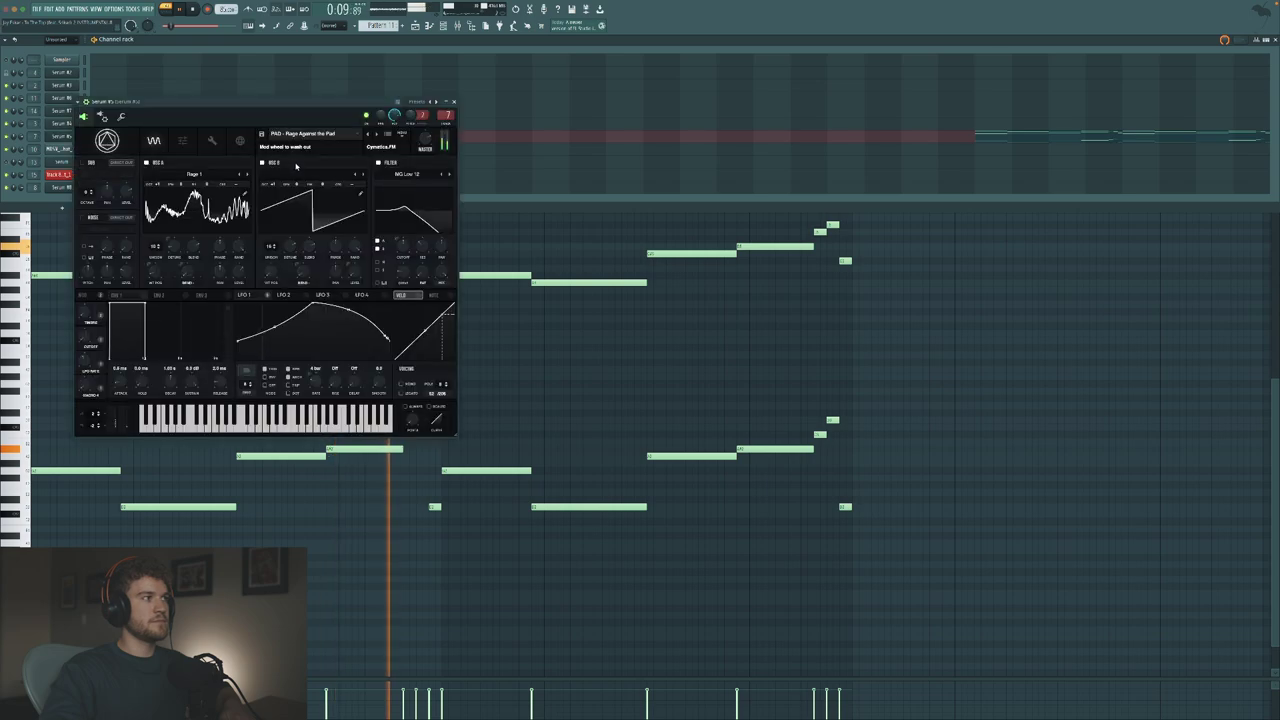
{"action": "left_click_drag", "start_coordinate": [303, 109], "coordinate": [335, 105]}
{"action": "key", "text": "space"}
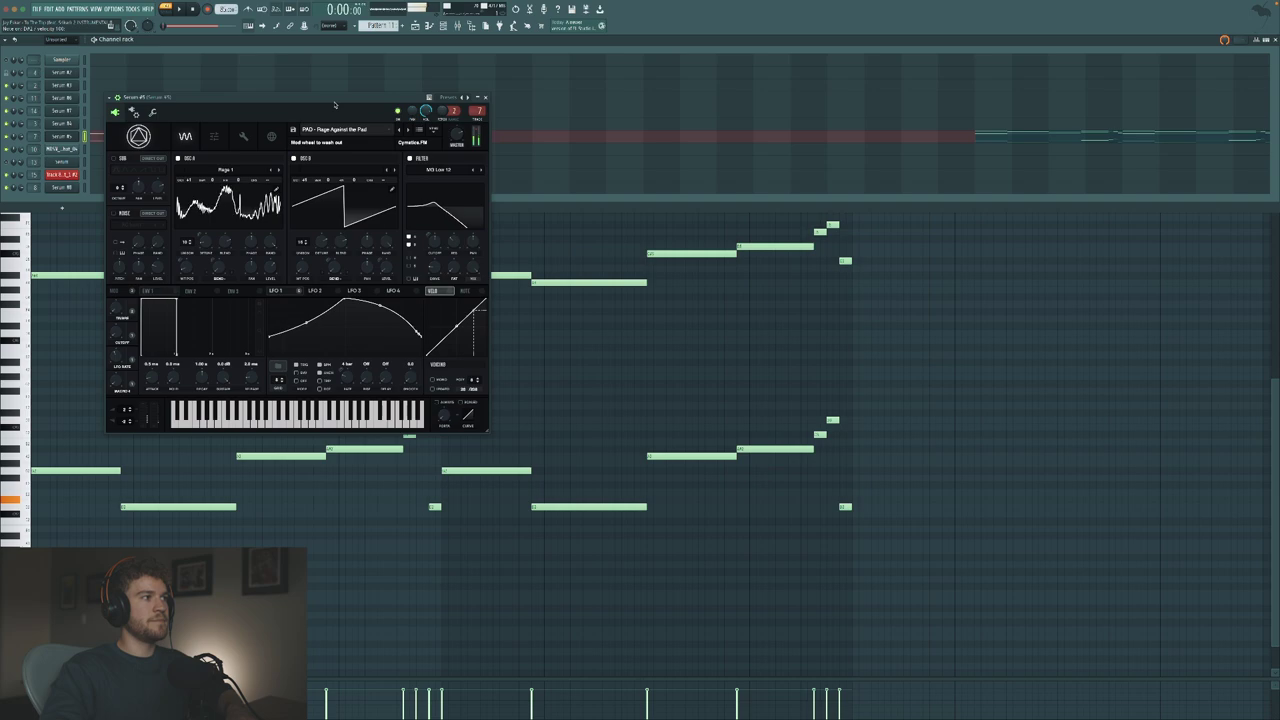
{"action": "left_click", "coordinate": [485, 99]}
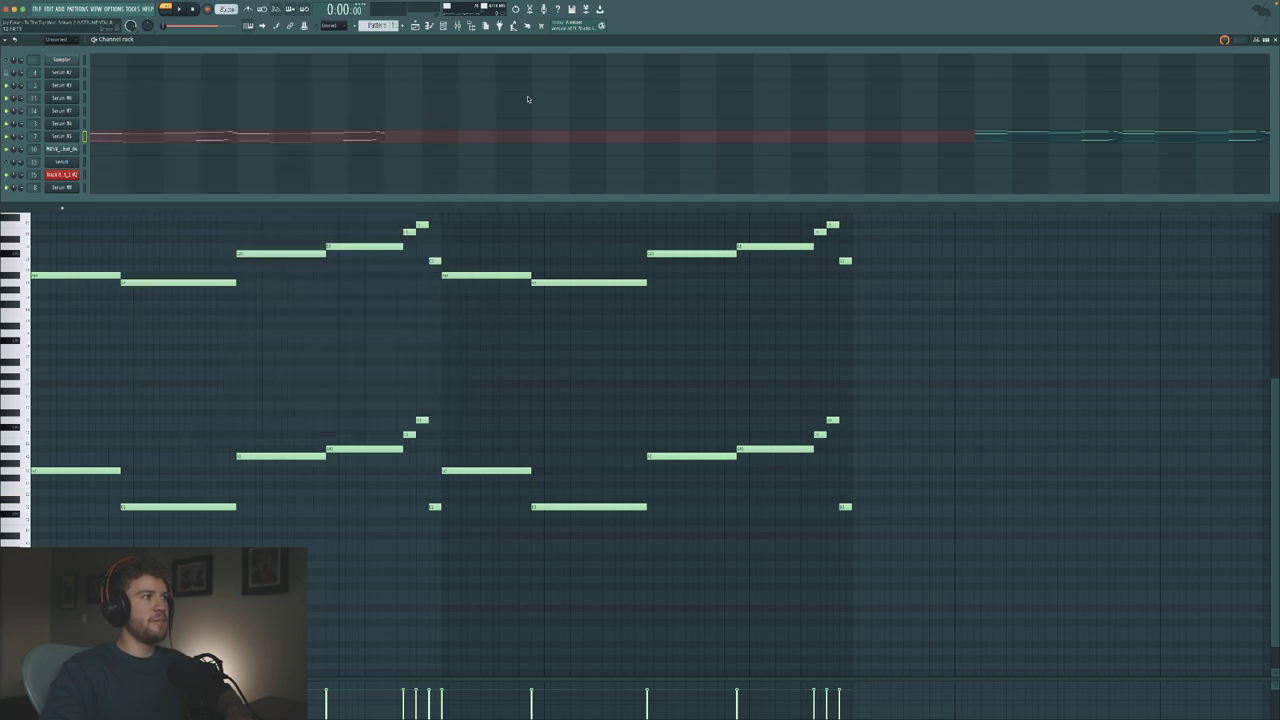
{"action": "left_click", "coordinate": [414, 26]}
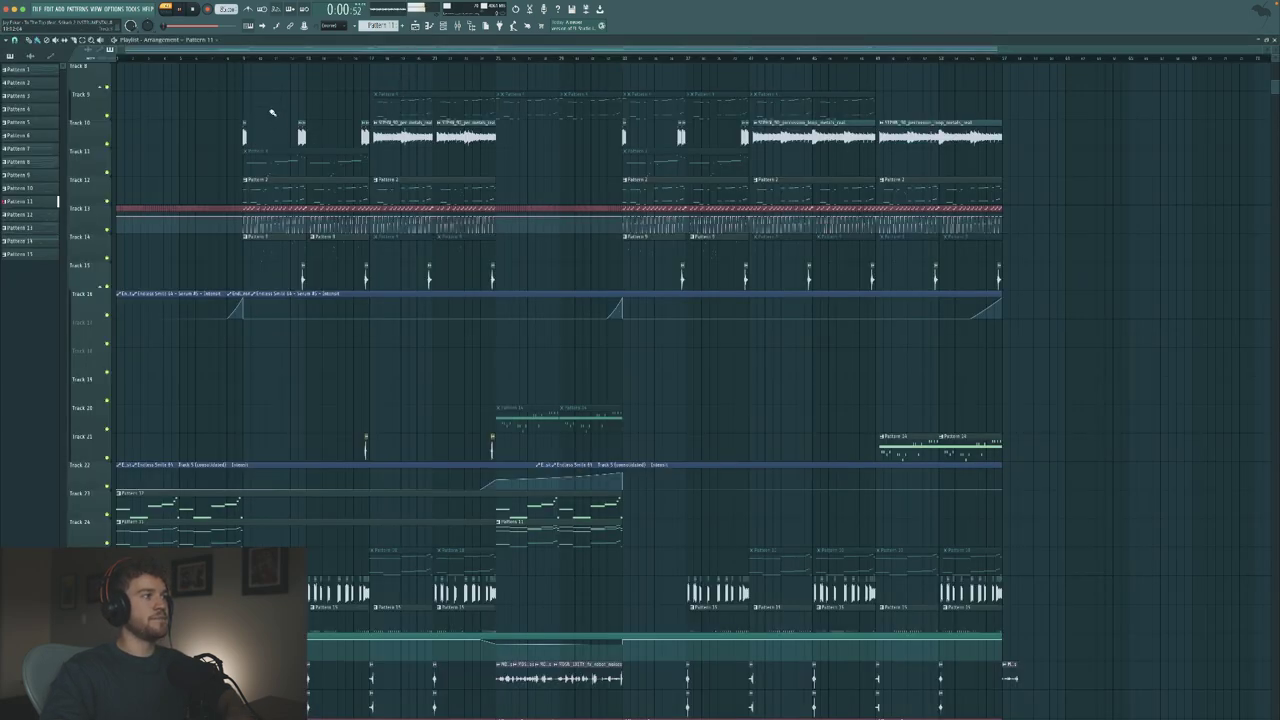
- Play the arrangement from the start of the first drop while viewing the lower tracks, and stop playback
{"action": "left_click", "coordinate": [245, 62]}
{"action": "scroll", "coordinate": [340, 262], "scroll_direction": "down", "scroll_amount": 6}
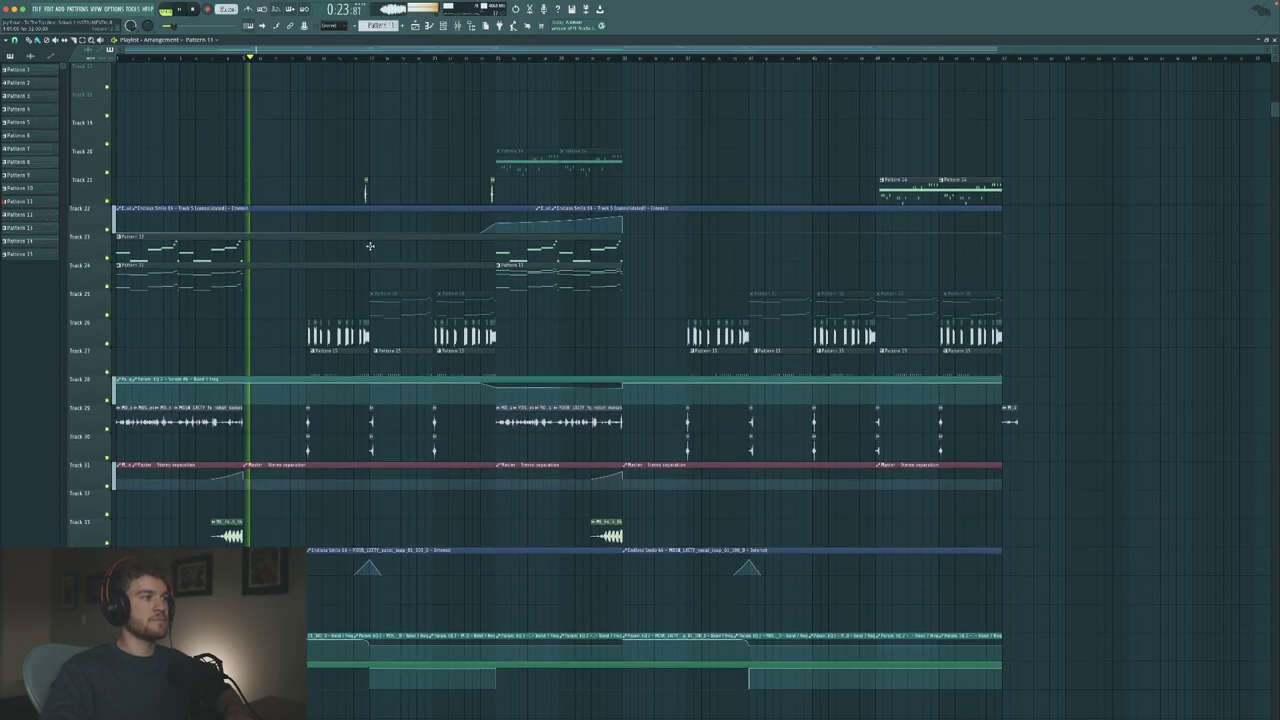
{"action": "key", "text": "space"}
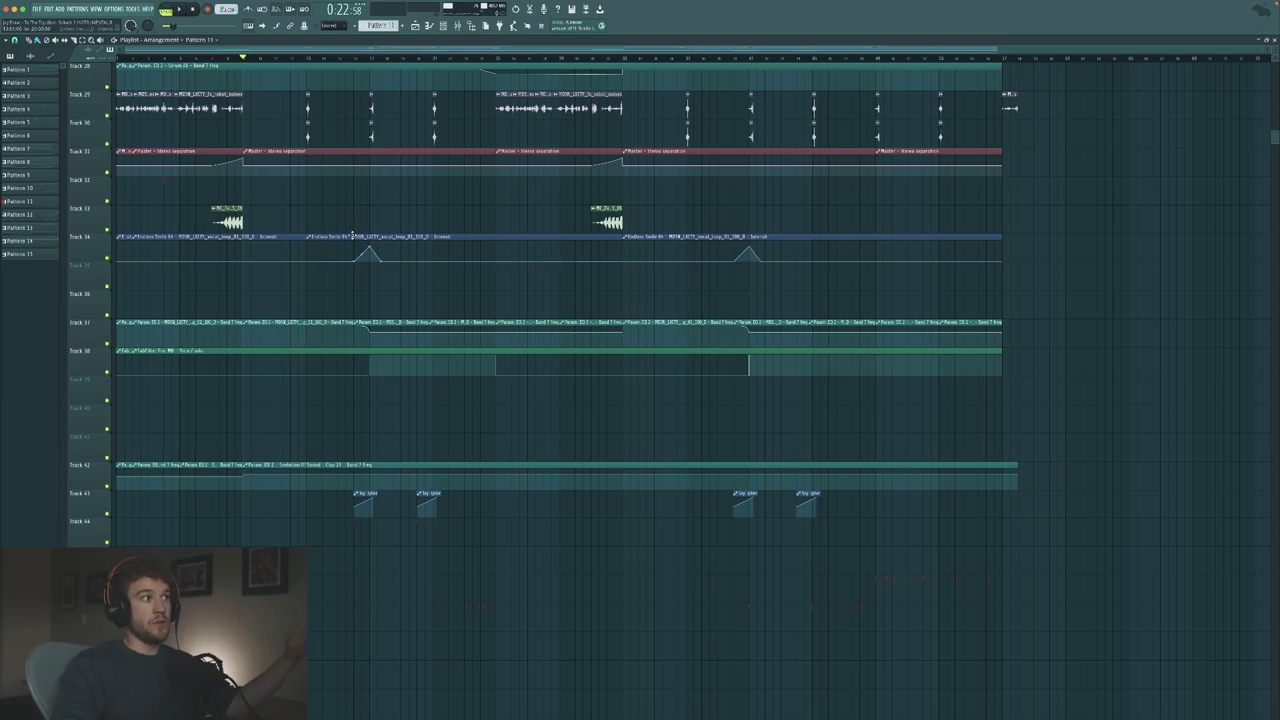
{"action": "scroll", "coordinate": [352, 227], "scroll_direction": "up", "scroll_amount": 4}
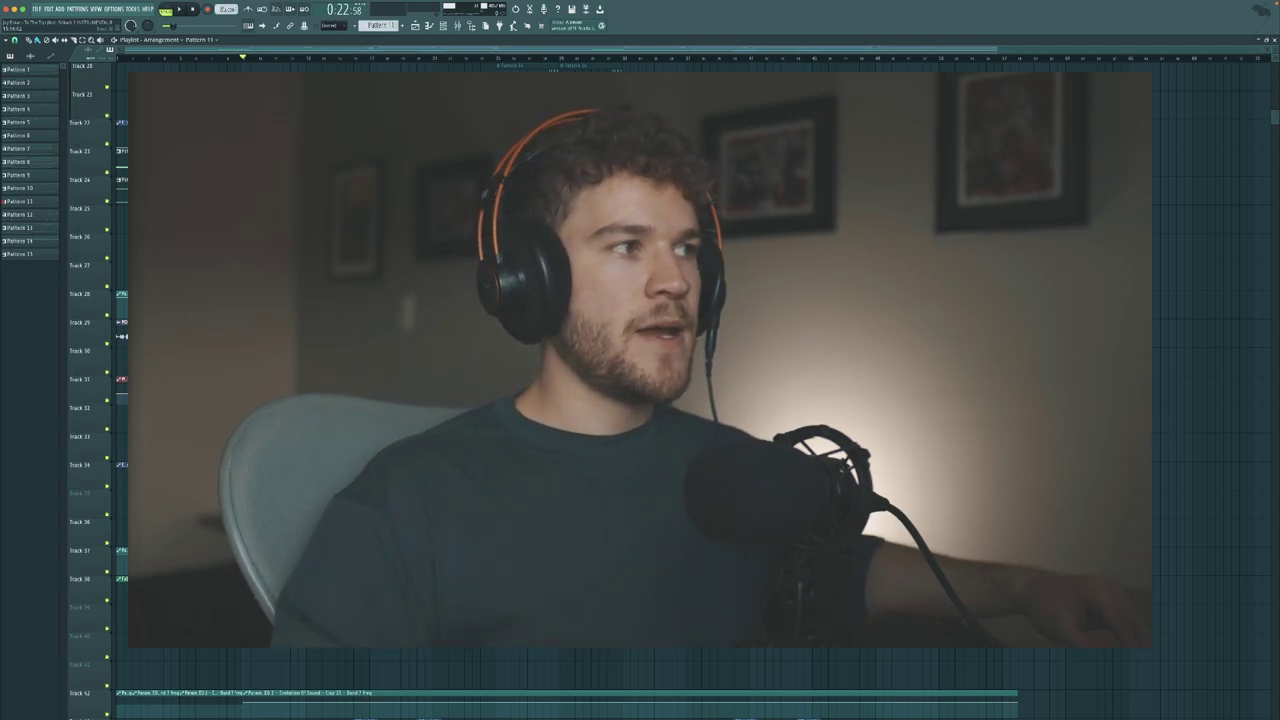
{"action": "scroll", "coordinate": [640, 380], "scroll_direction": "up", "scroll_amount": 13}
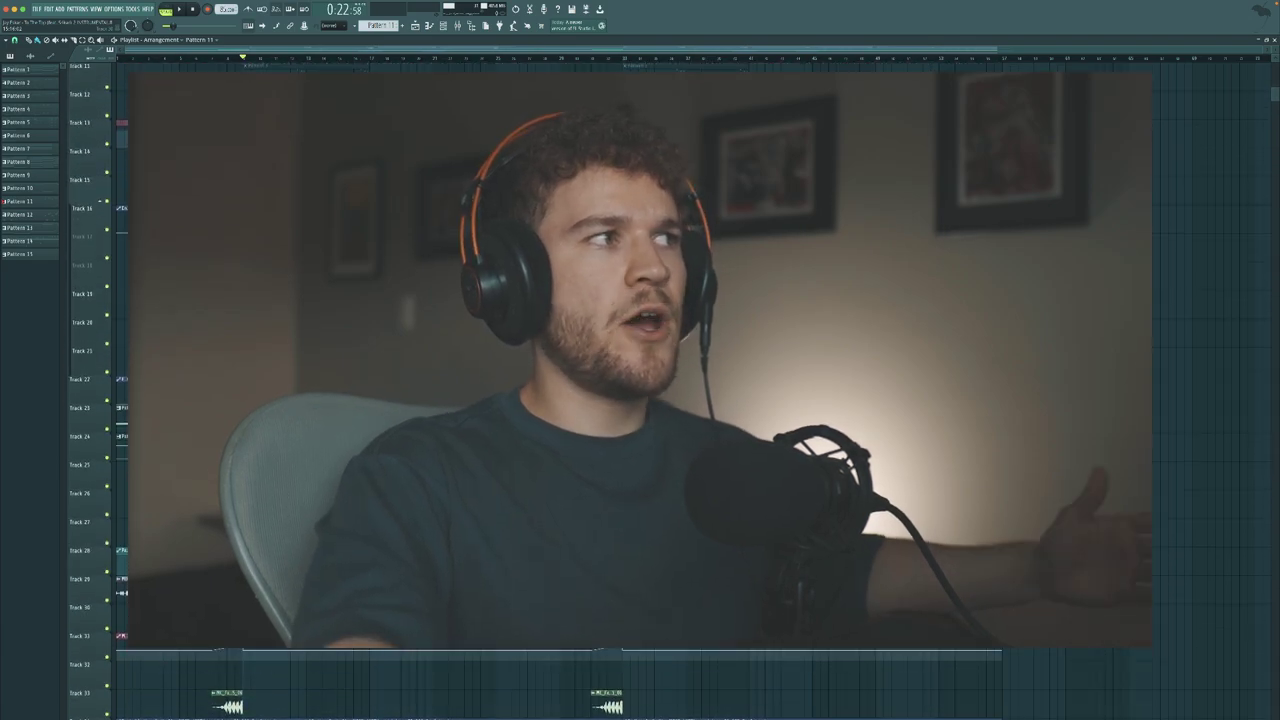
{"action": "scroll", "coordinate": [640, 380], "scroll_direction": "down", "scroll_amount": 9}
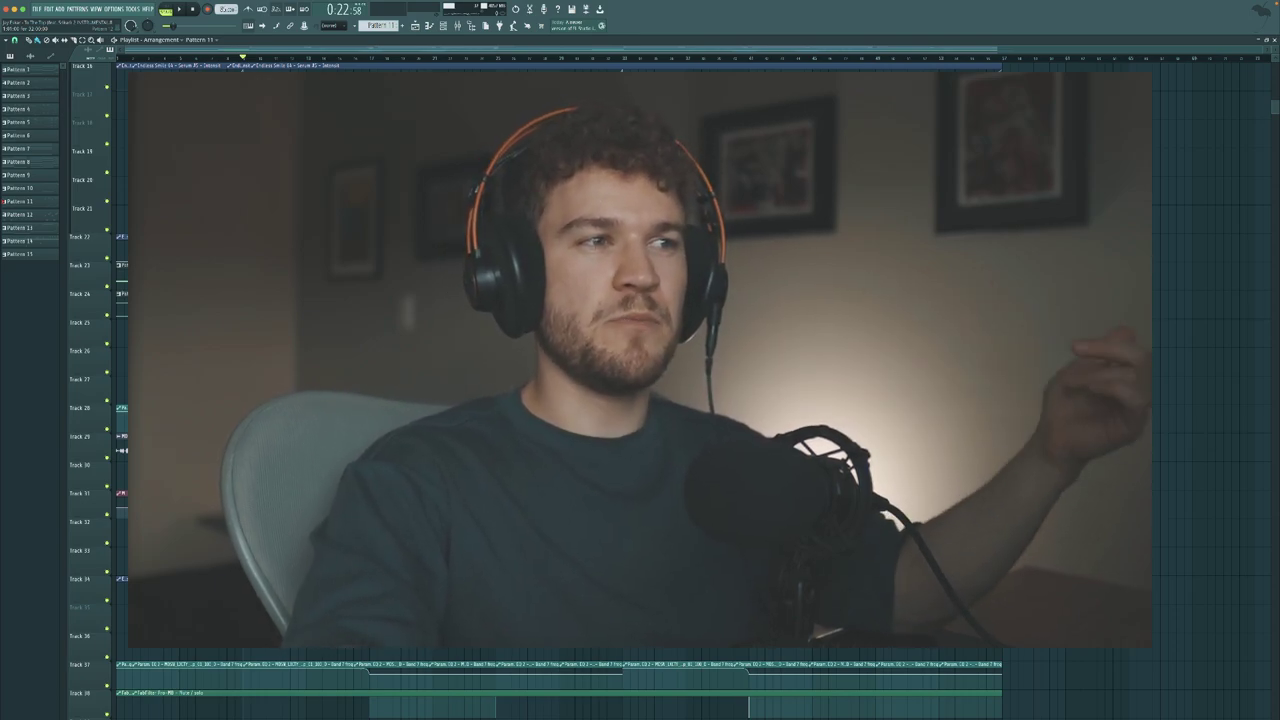
- Stop the soloed playback of the Track 33 clip before the first drop and unsolo the track
{"action": "scroll", "coordinate": [640, 390], "scroll_direction": "down", "scroll_amount": 6}
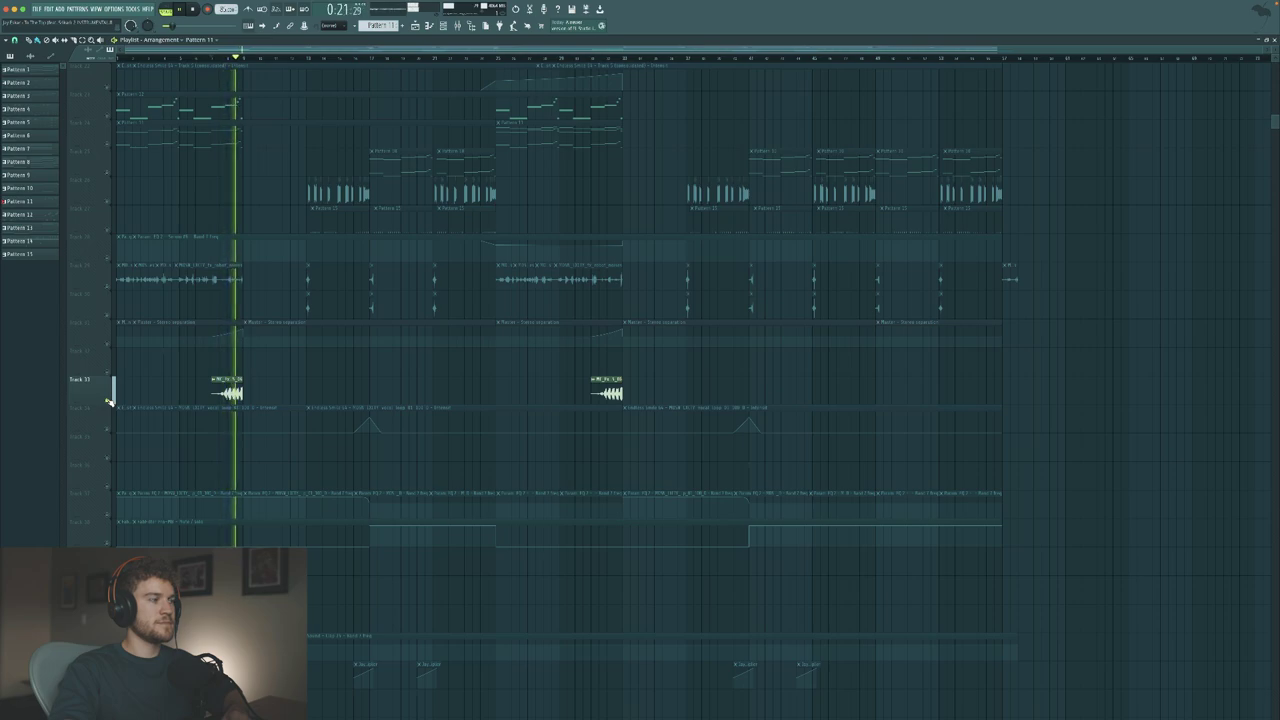
{"action": "key", "text": "space"}
{"action": "right_click", "coordinate": [109, 402]}
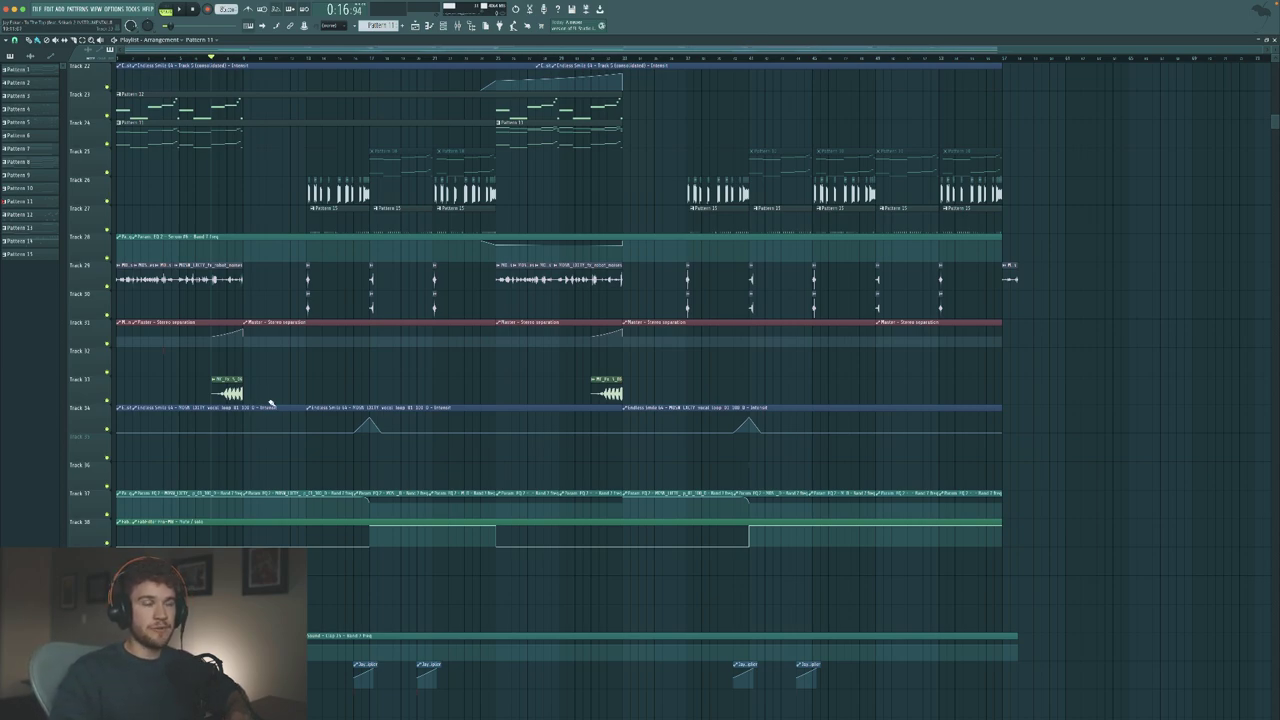
- Return to the top tracks of the arrangement, open the mixer and reposition its window over the playlist
{"action": "scroll", "coordinate": [265, 402], "scroll_direction": "up", "scroll_amount": 7}
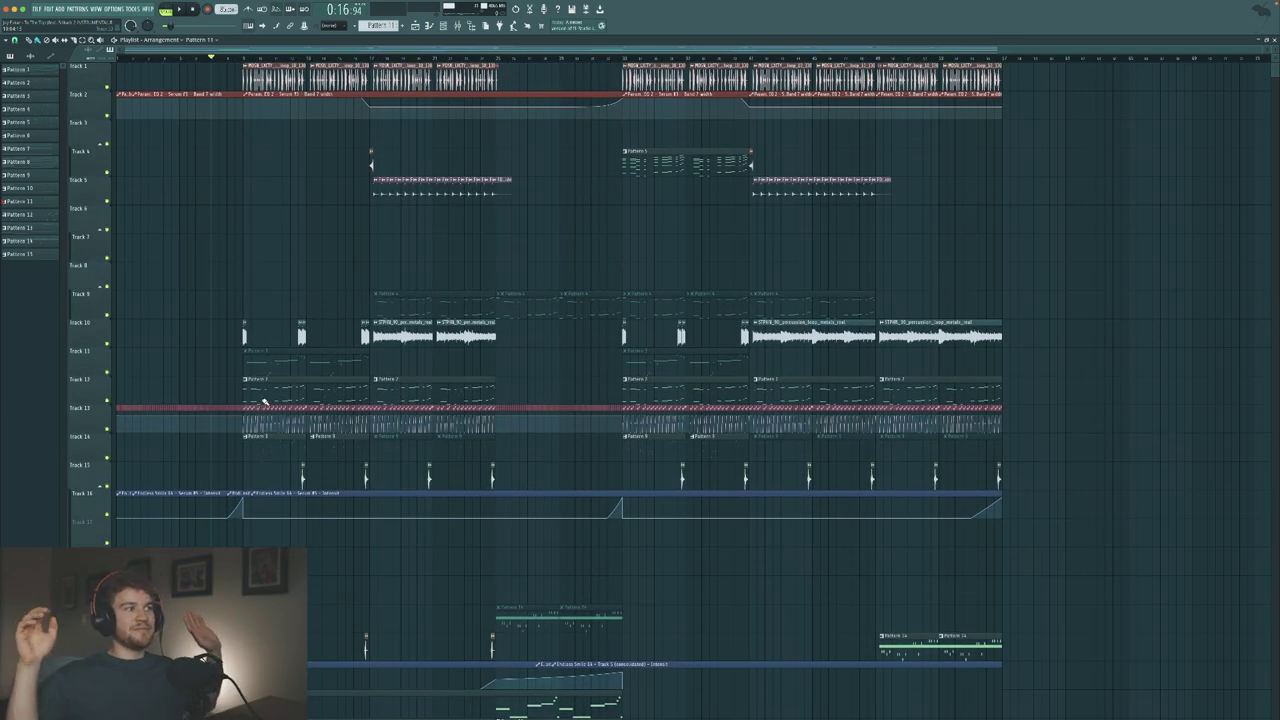
{"action": "scroll", "coordinate": [263, 380], "scroll_direction": "right", "scroll_amount": 2}
{"action": "scroll", "coordinate": [250, 145], "scroll_direction": "down", "scroll_amount": 1}
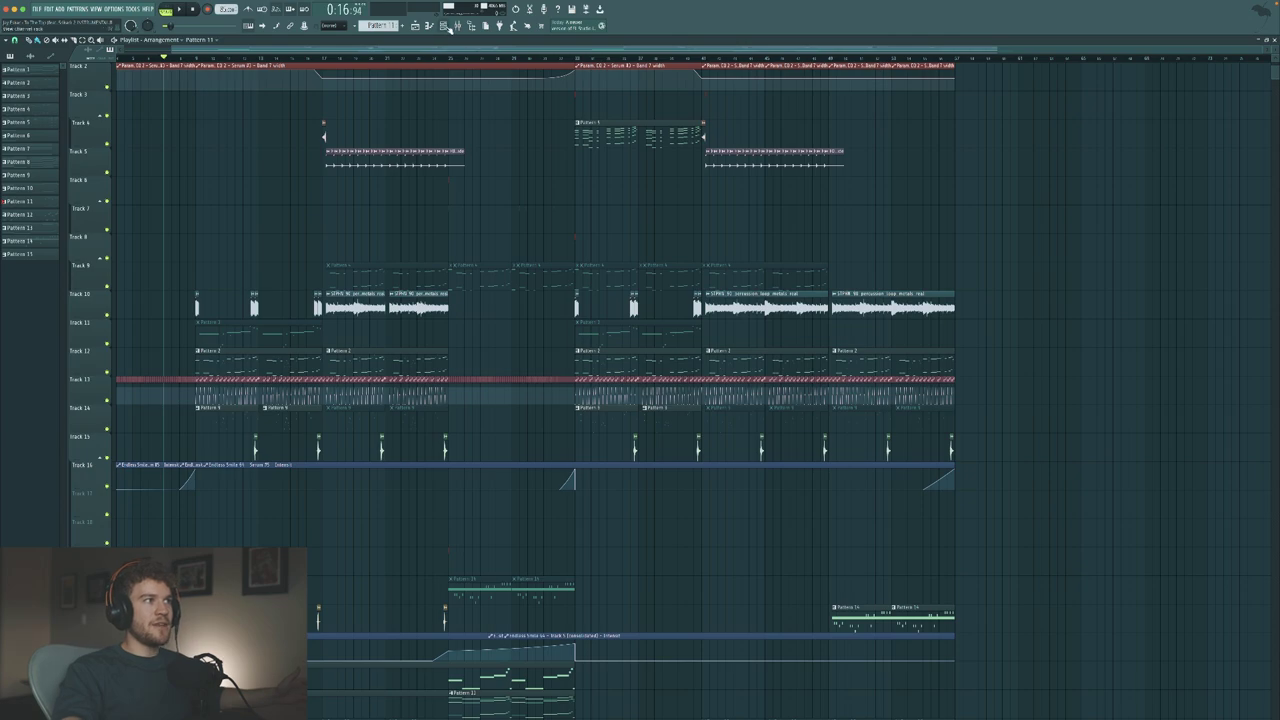
{"action": "scroll", "coordinate": [432, 150], "scroll_direction": "up", "scroll_amount": 1}
{"action": "scroll", "coordinate": [432, 150], "scroll_direction": "left", "scroll_amount": 2}
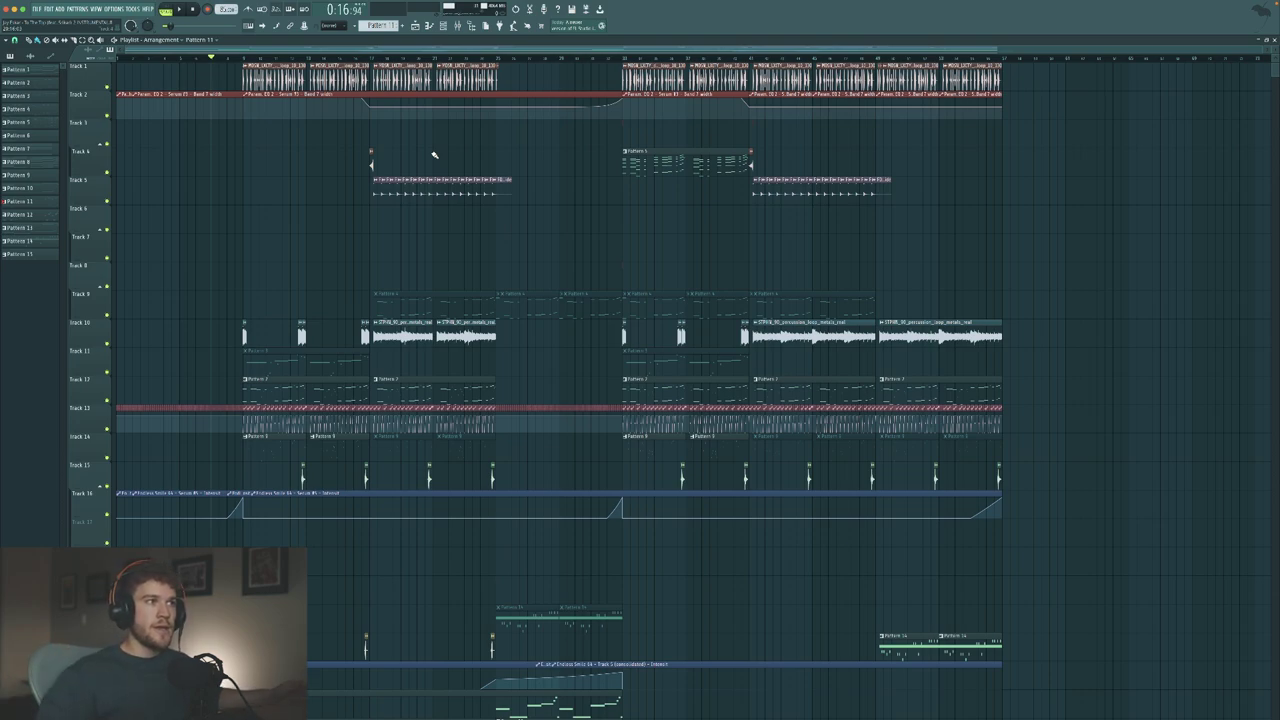
{"action": "left_click", "coordinate": [461, 31]}
{"action": "left_click_drag", "start_coordinate": [748, 373], "coordinate": [626, 267]}
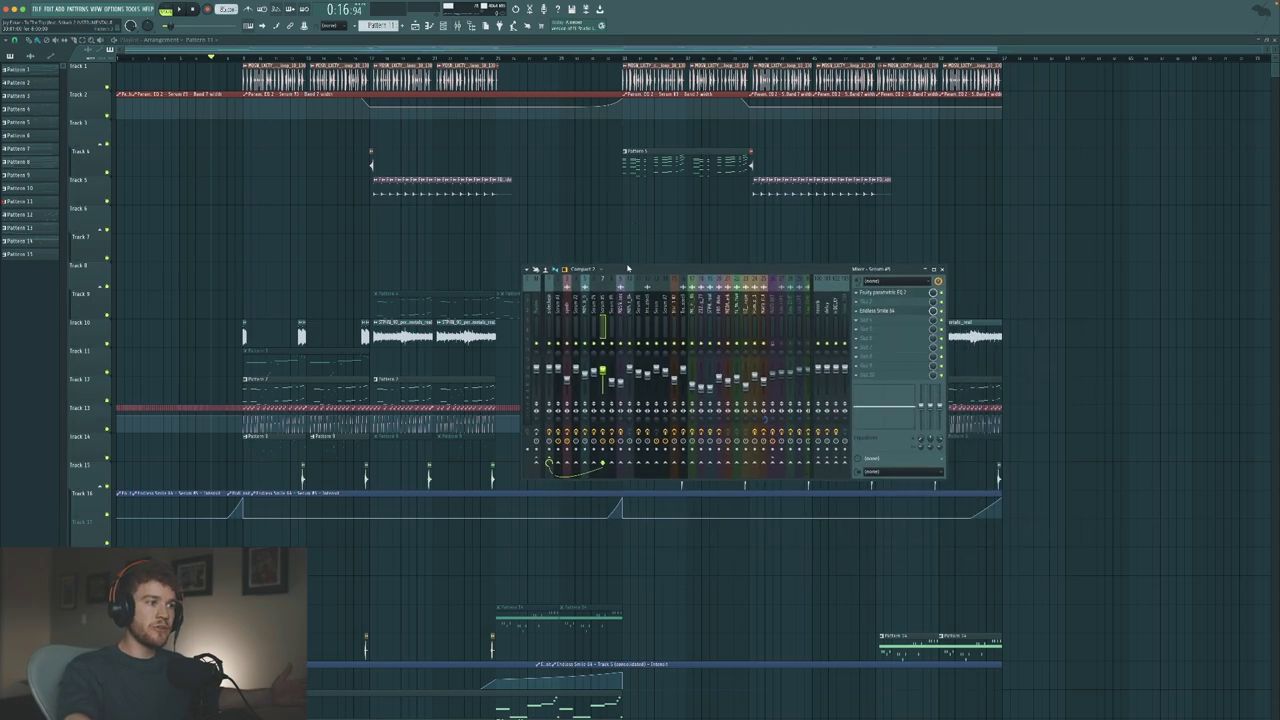